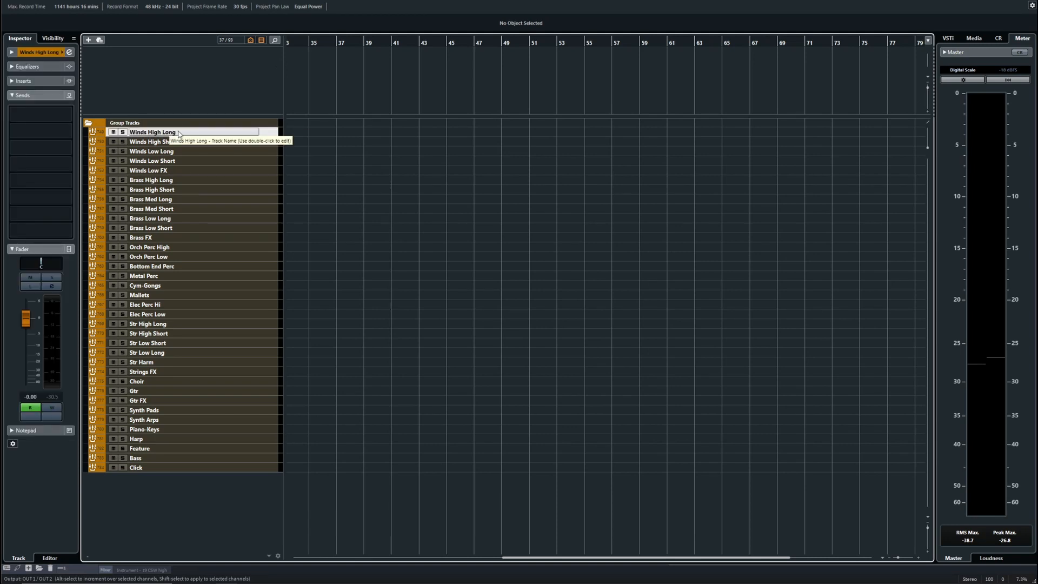
Show the instrument rack and compare the winds and brass group tracks with the output buses in Vienna Ensemble Pro
left_click(948, 37)
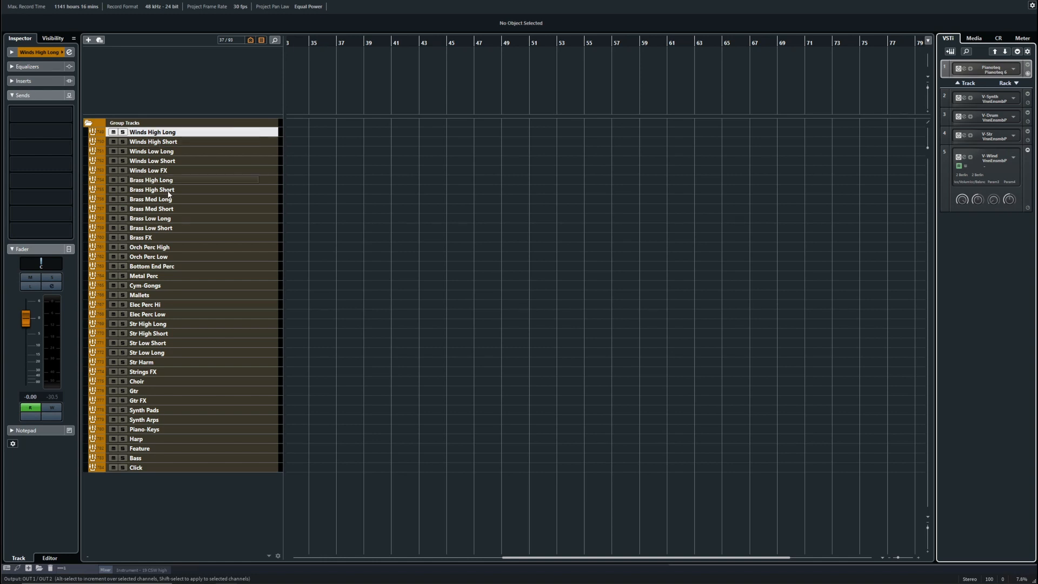
left_click(163, 237, "shift")
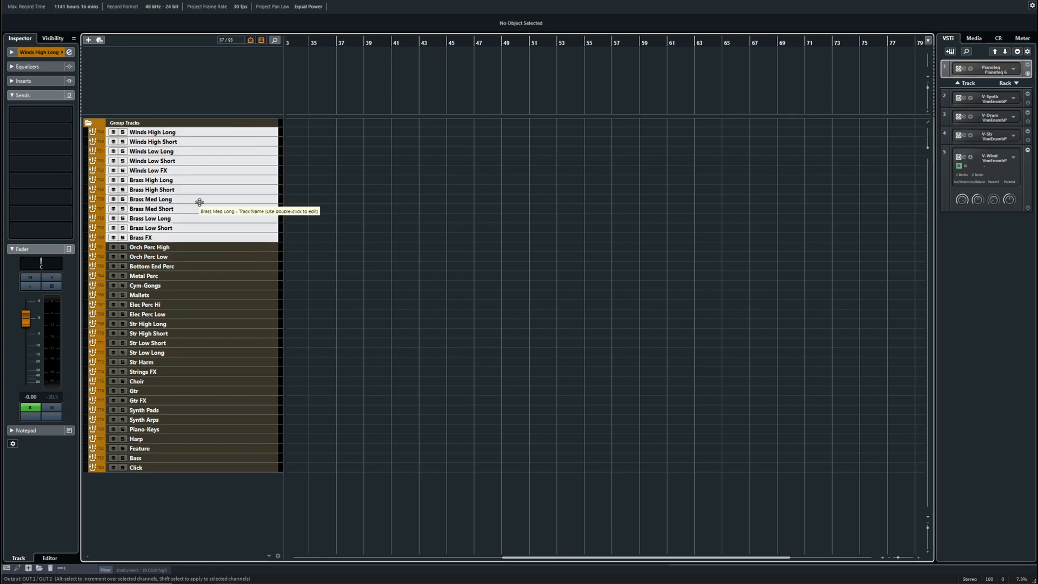
key("alt+Tab")
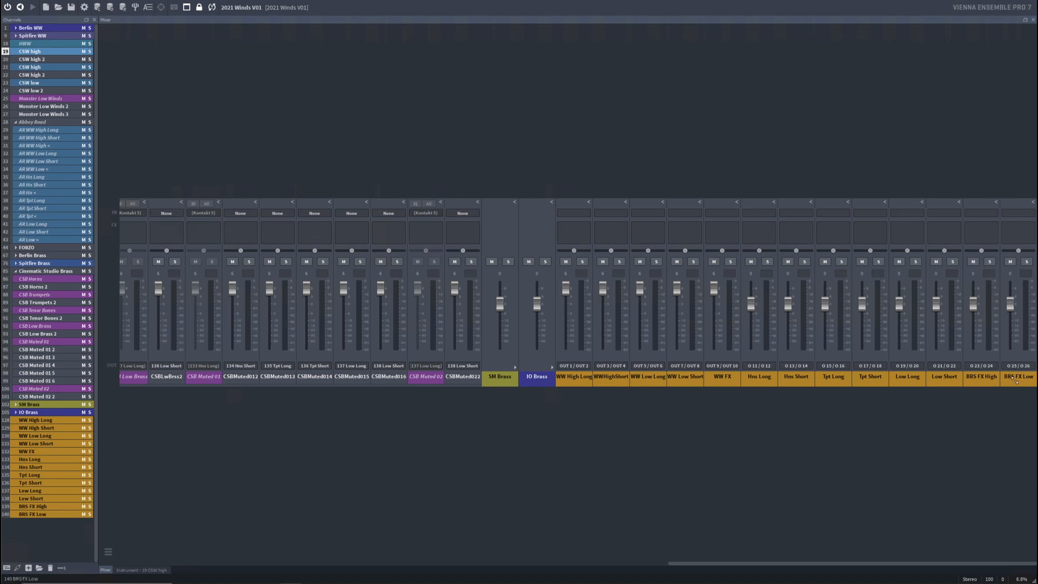
key("alt+Tab")
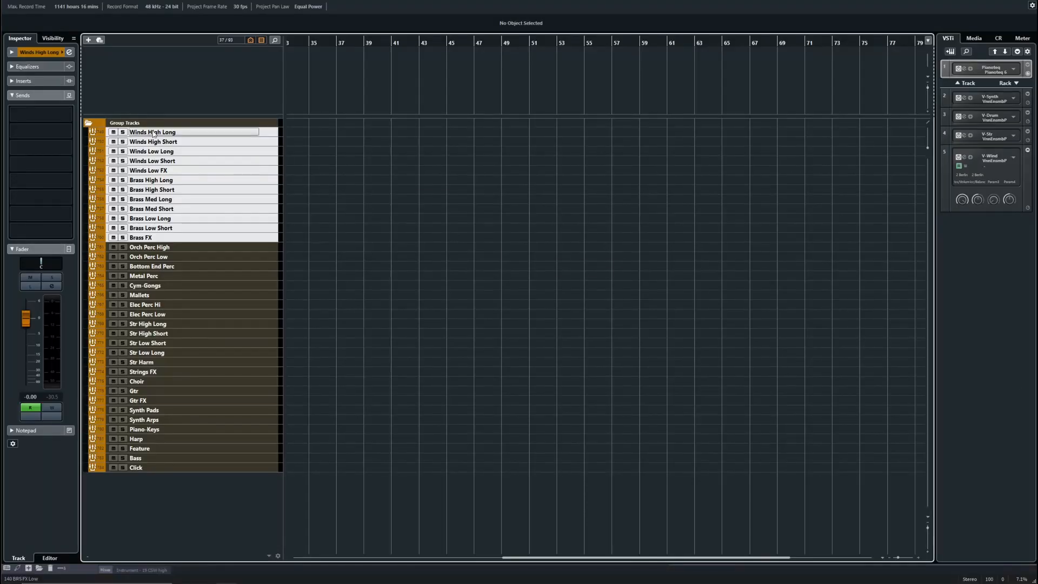
left_click(186, 133)
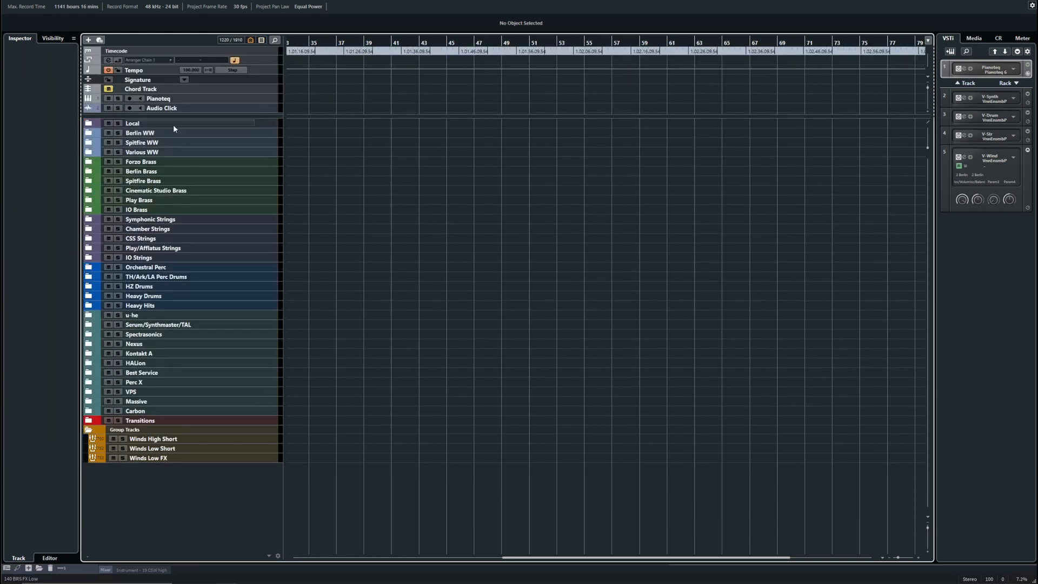
Add a MIDI track below the Local folder and route its output to 05. V-Wind - MIDI In 39
right_click(174, 127)
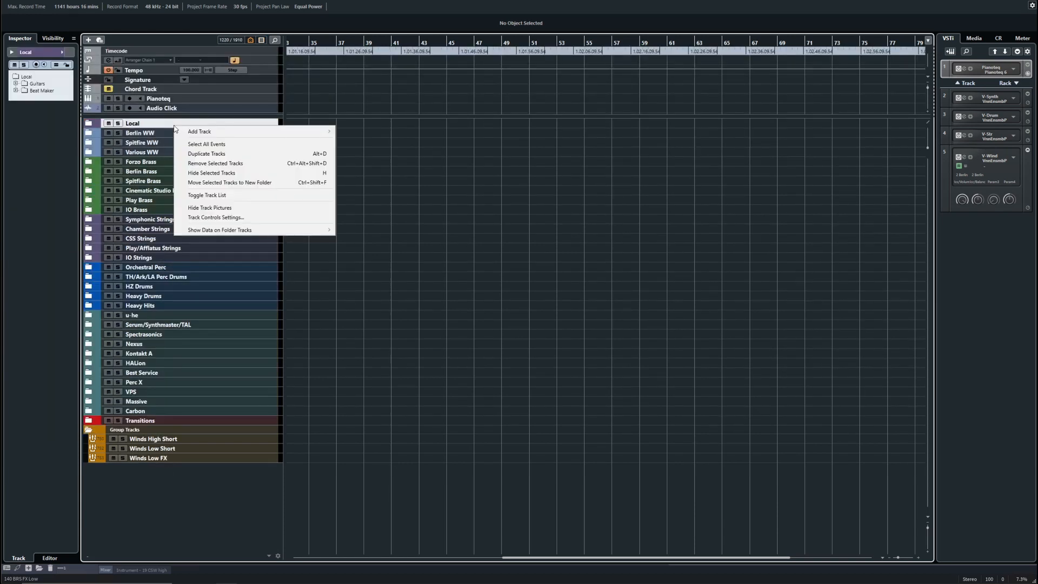
mouse_move(190, 132)
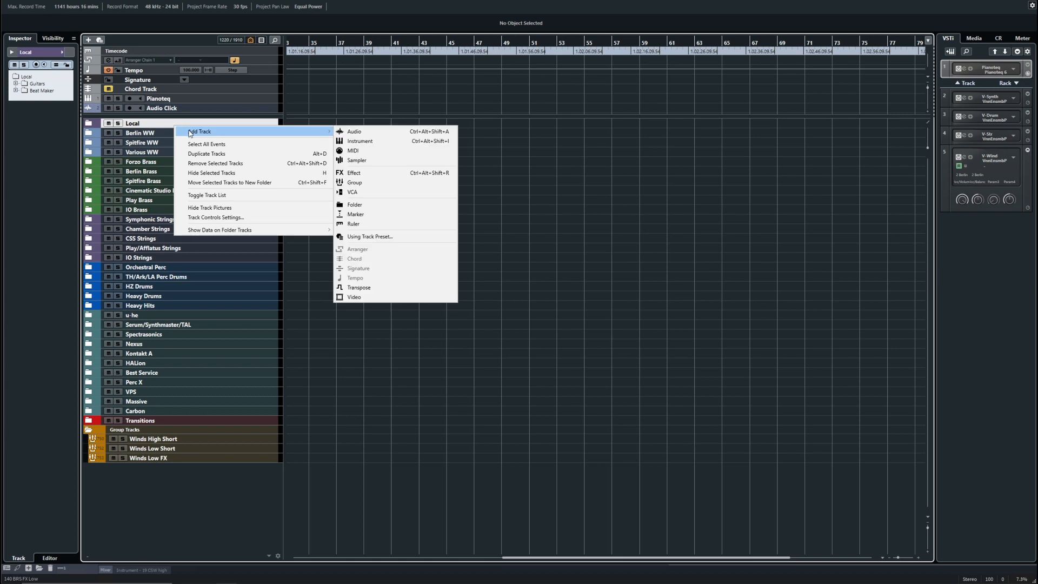
left_click(376, 150)
key("Return")
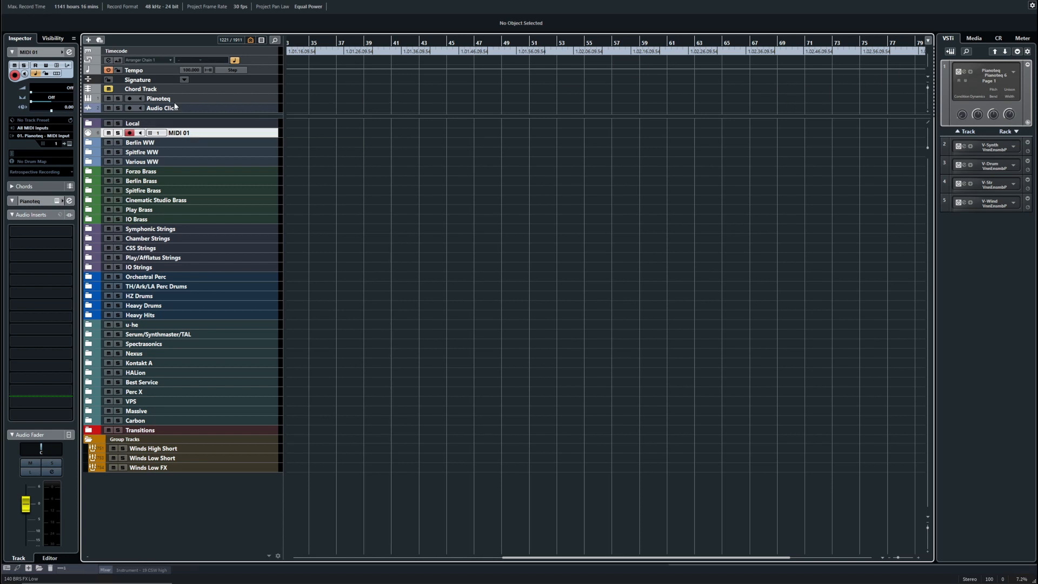
left_click(50, 136)
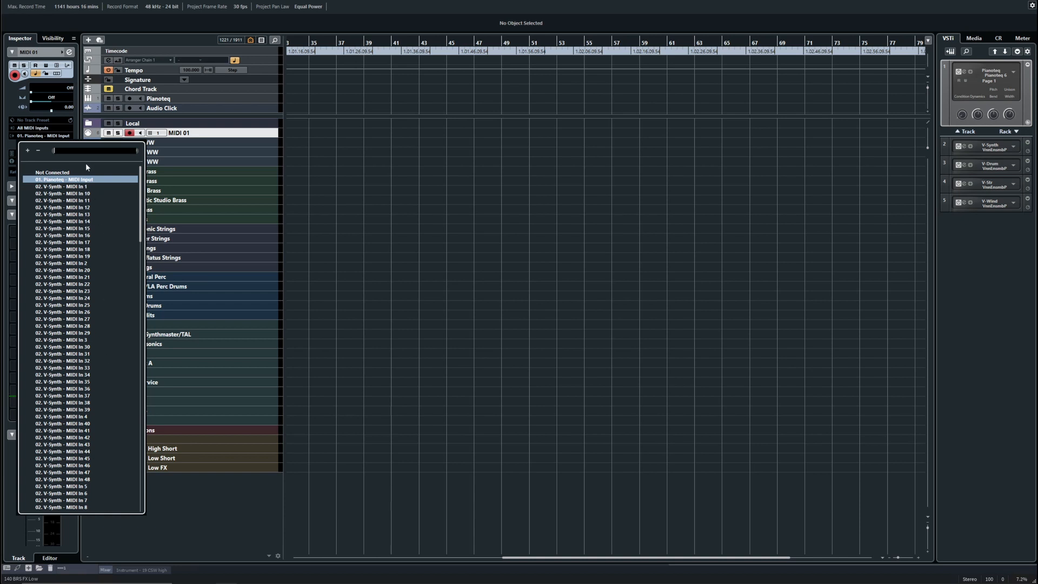
type("39")
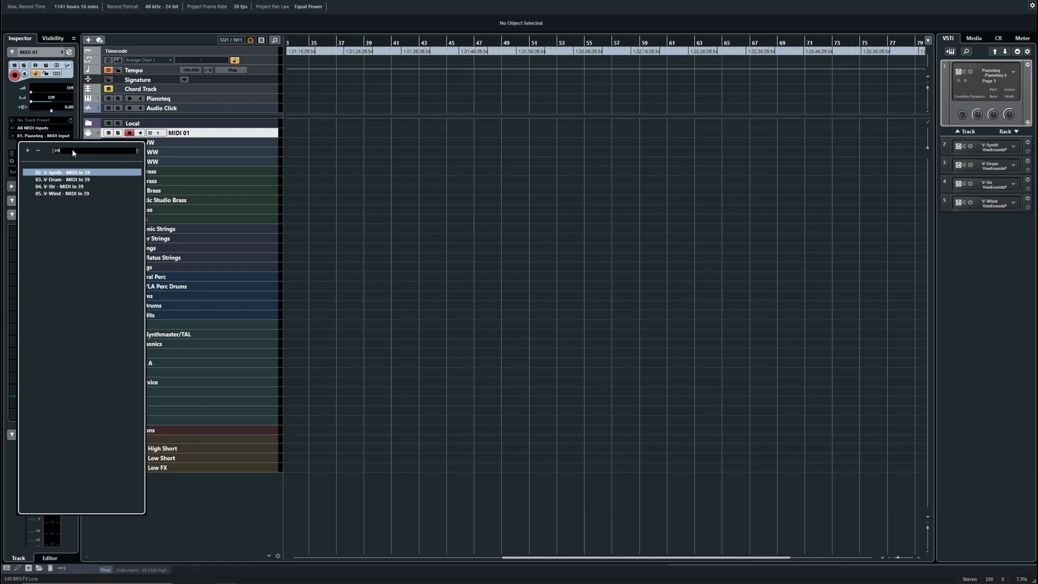
left_click(56, 193)
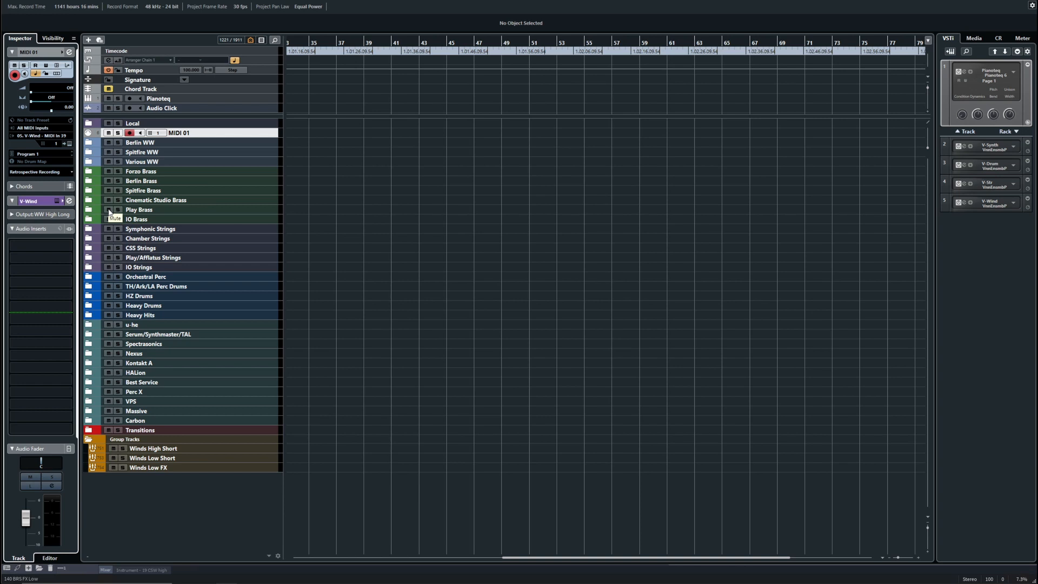
Hide the Group Tracks folder and rename the MIDI 01 track to CSW Picc Long
left_click(168, 441)
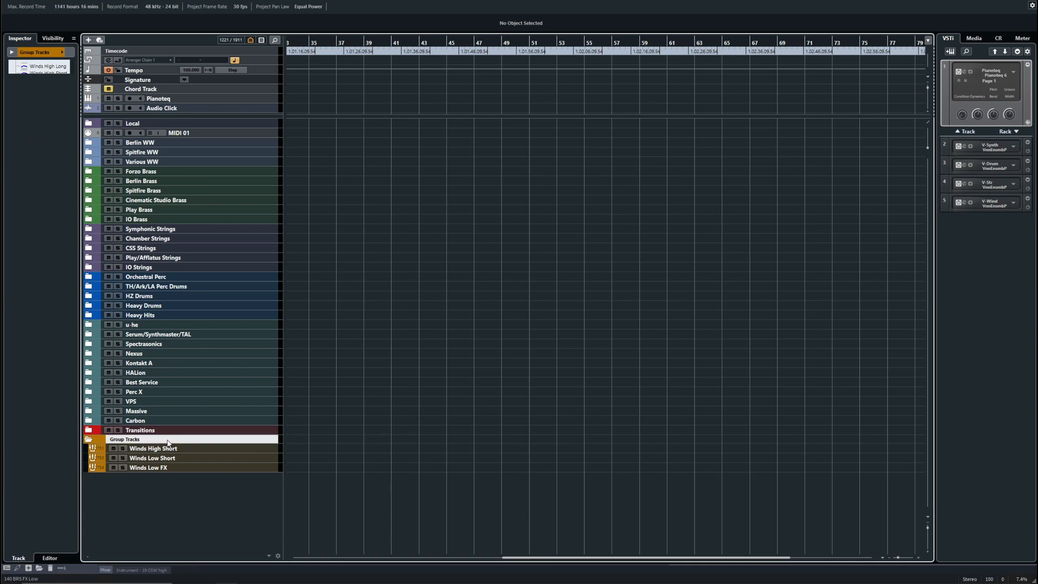
left_click(204, 134)
double_click(204, 134)
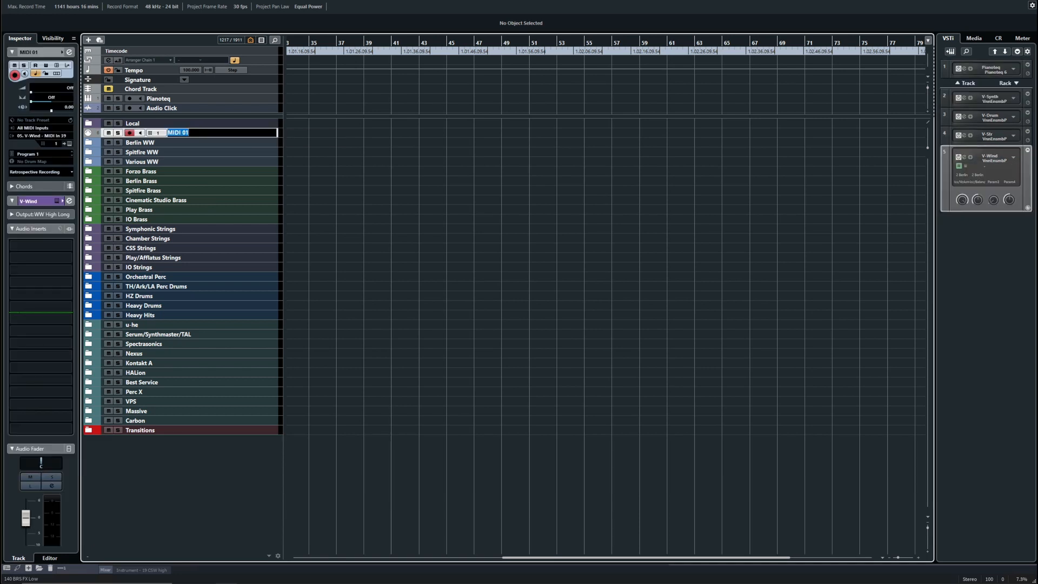
type("CSW Picc Long")
key("Return")
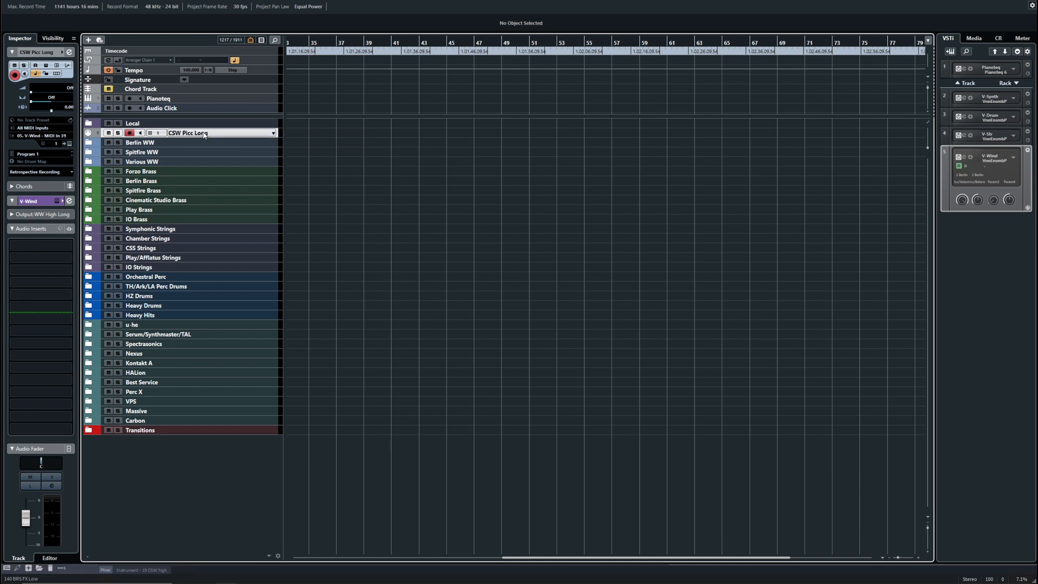
Duplicate the CSW Picc Long track and set the copy's MIDI channel to 2
key("ctrl+d")
left_click(158, 143)
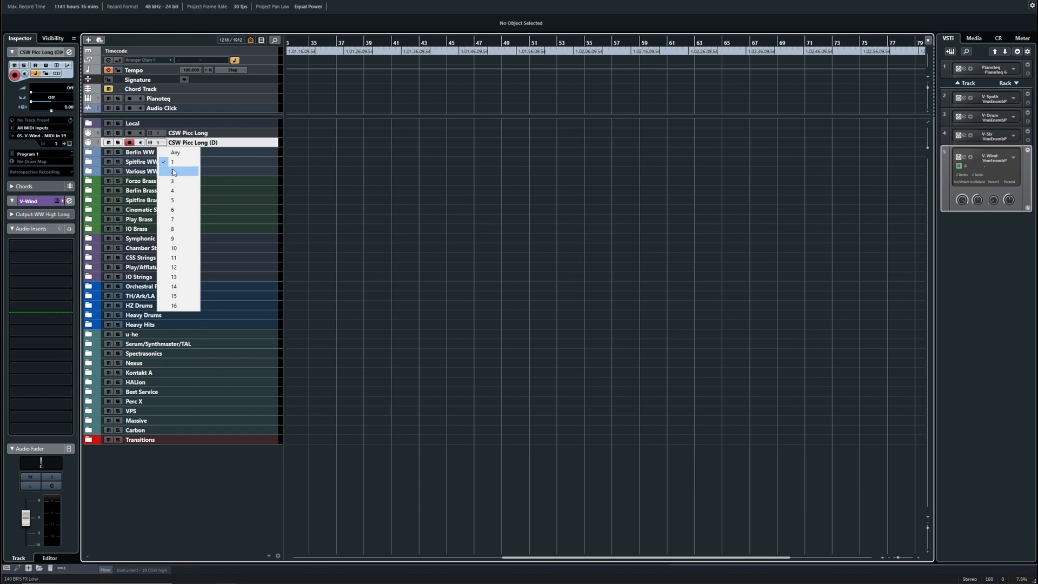
left_click(172, 172)
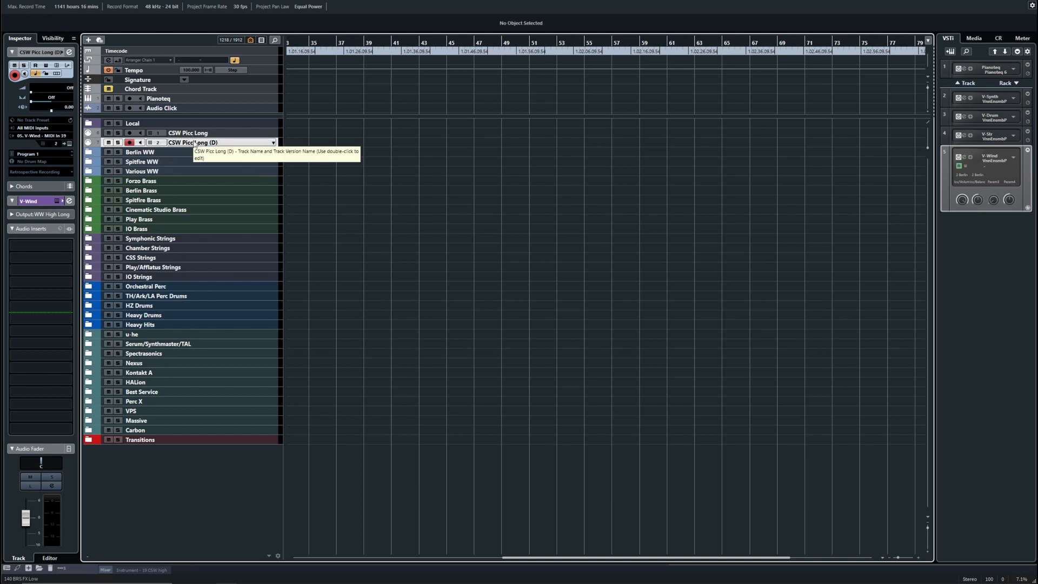
Rename the duplicated track to CSW Picc Short
double_click(221, 142)
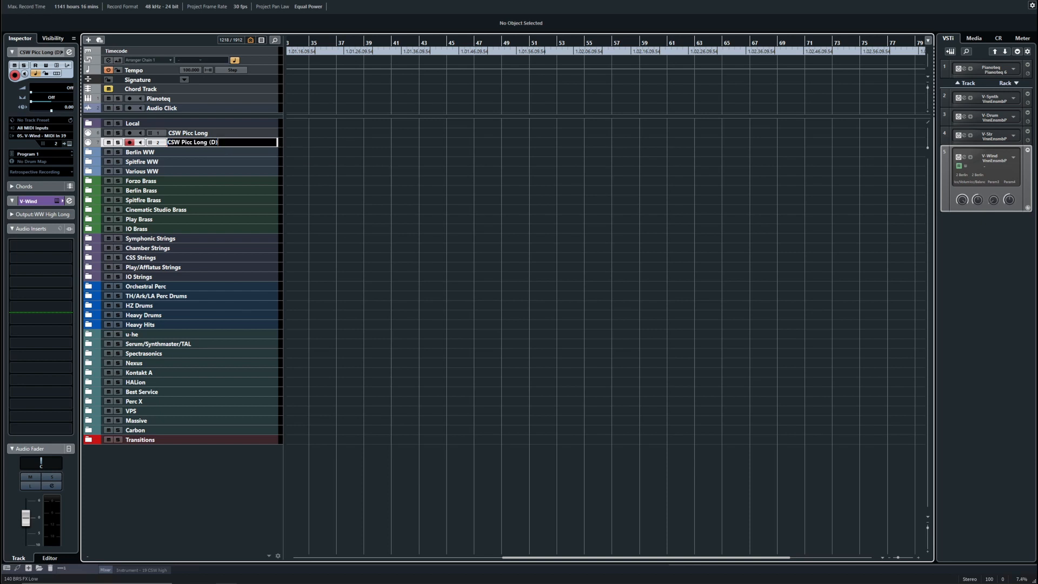
key("BackSpace")
key("BackSpace")
key("BackSpace")
key("BackSpace")
key("BackSpace")
key("BackSpace")
type("Short")
key("Return")
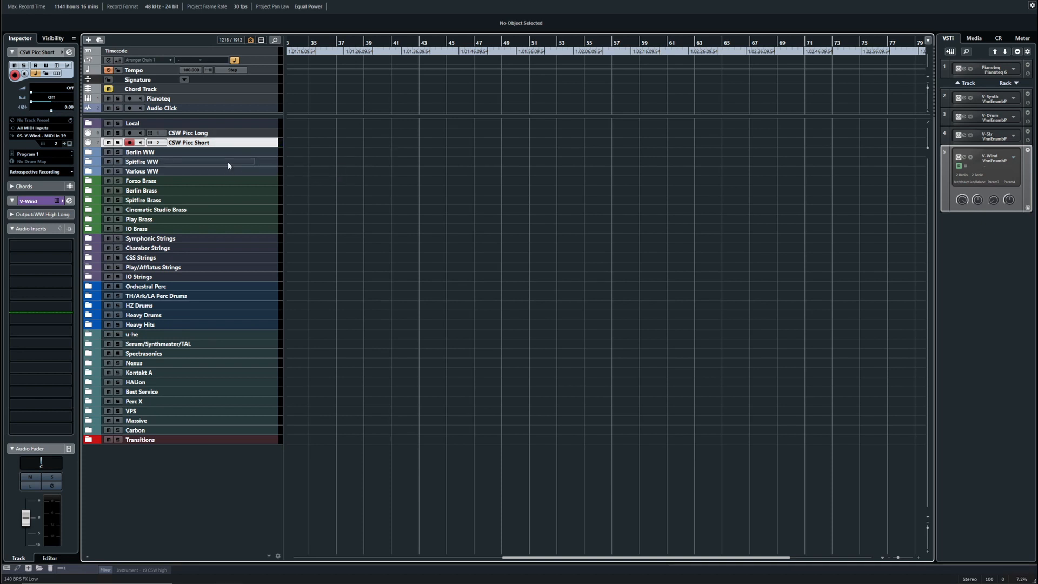
Open the MixConsole, then switch to Vienna Ensemble Pro and examine the CSW high channels and their output assignments
key("F3")
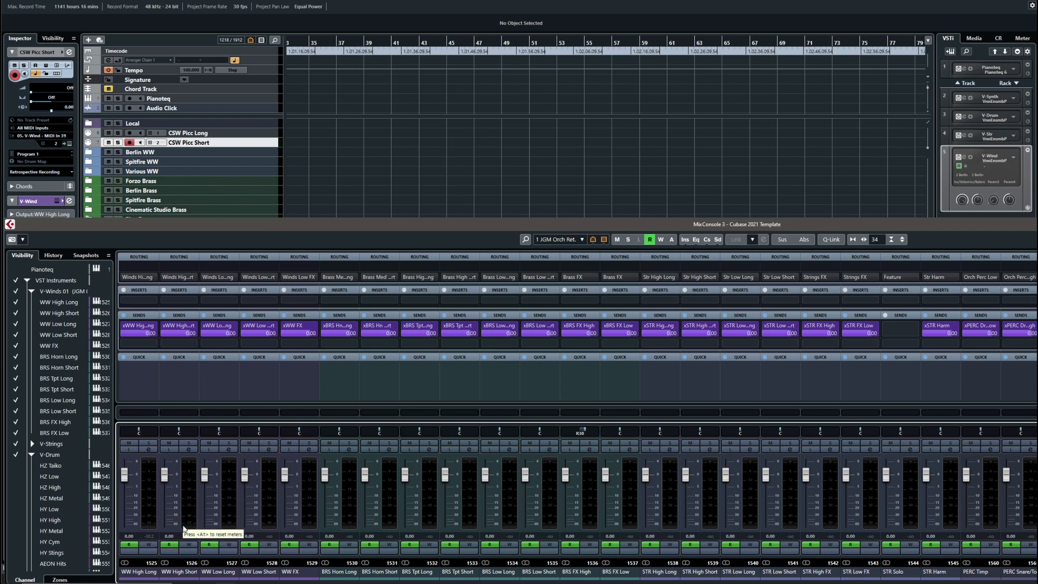
key("alt+Tab")
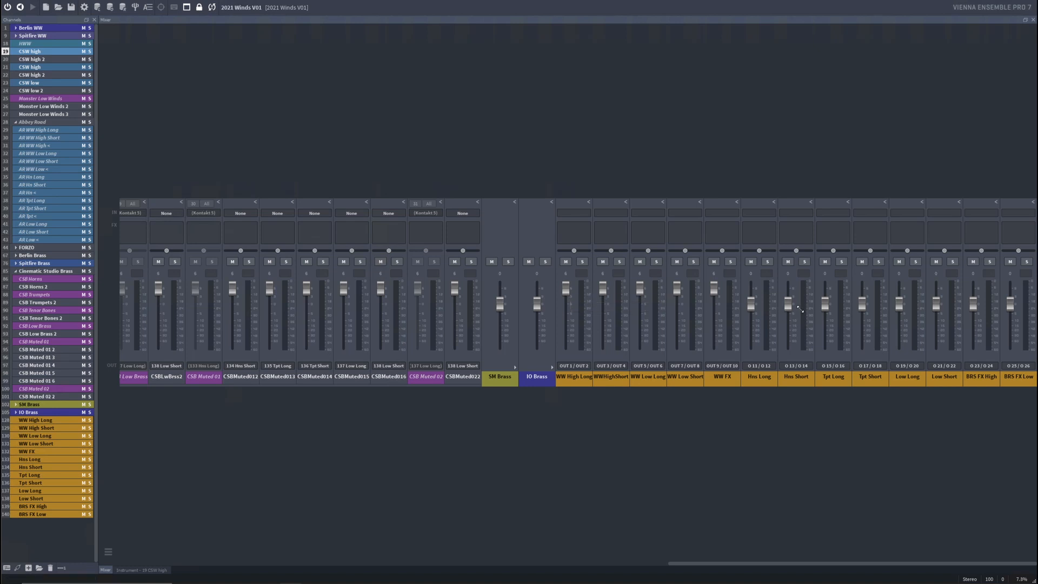
mouse_move(292, 583)
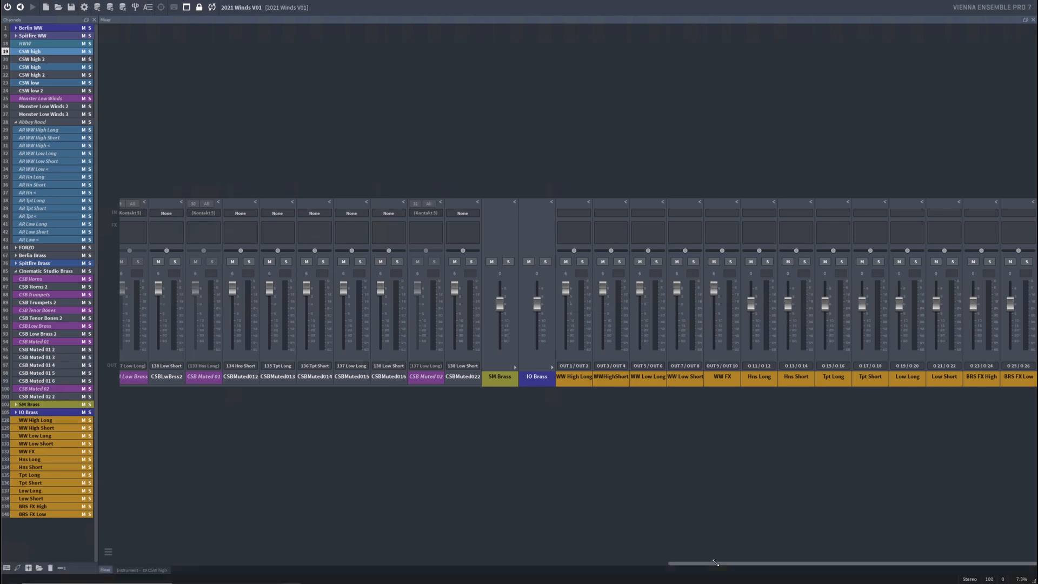
left_click_drag(715, 563, 93, 551)
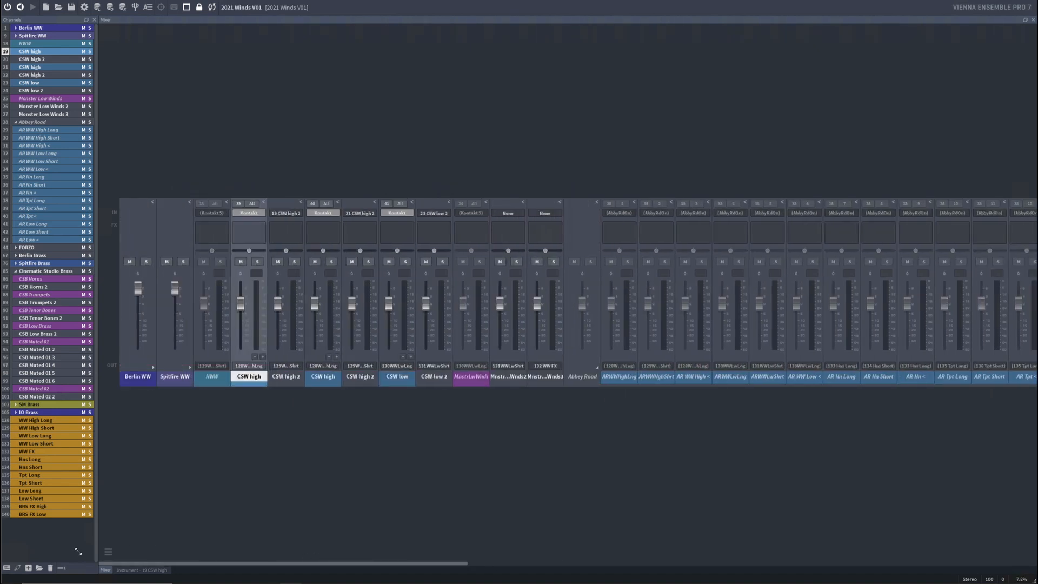
left_click_drag(241, 305, 426, 288)
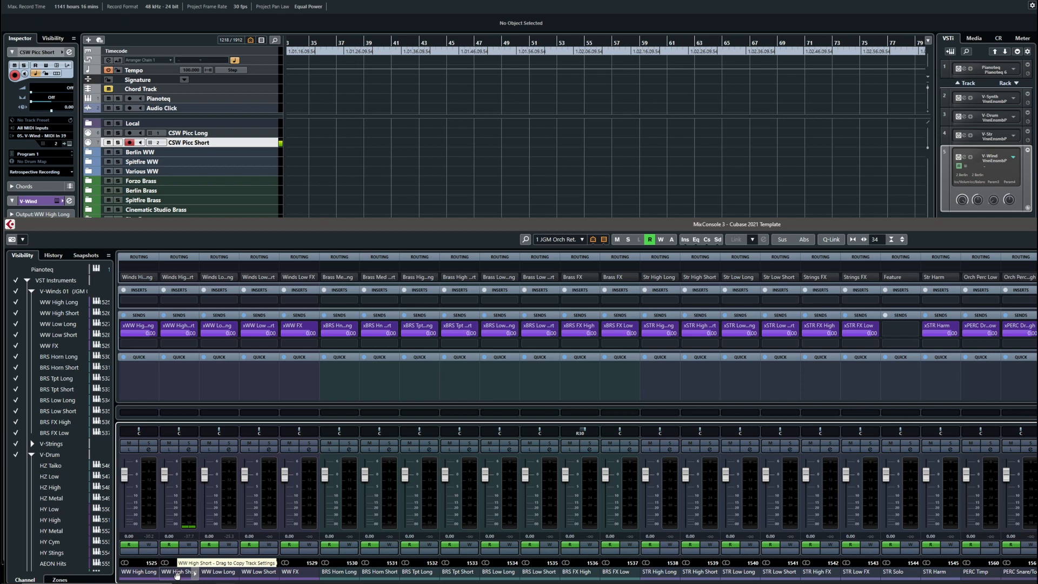
Trace CSW Picc Long to the WW High Long return in the MixConsole and the matching output bus in Vienna Ensemble Pro
left_click(186, 133)
key("F3")
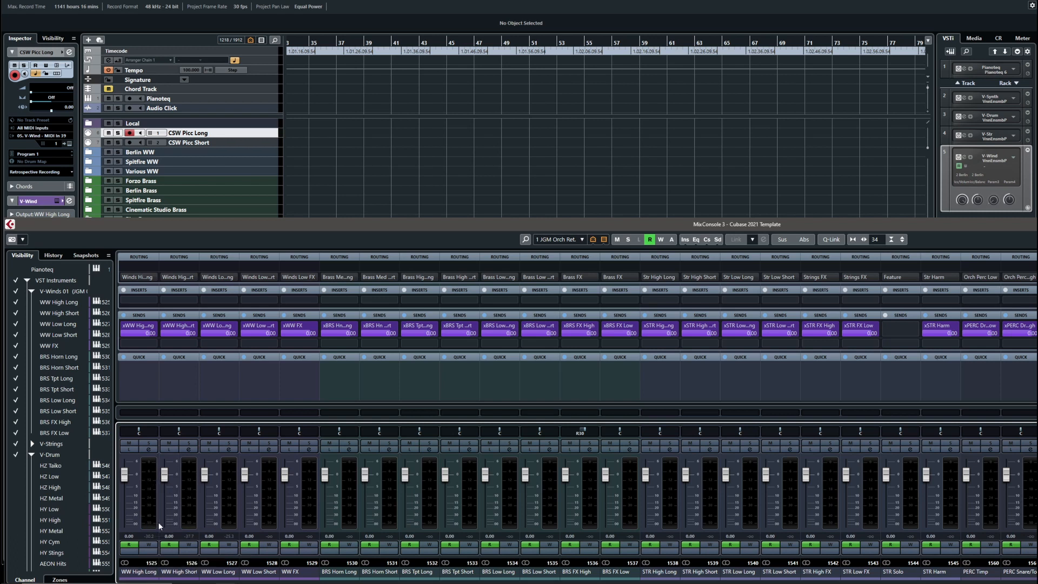
left_click(135, 573)
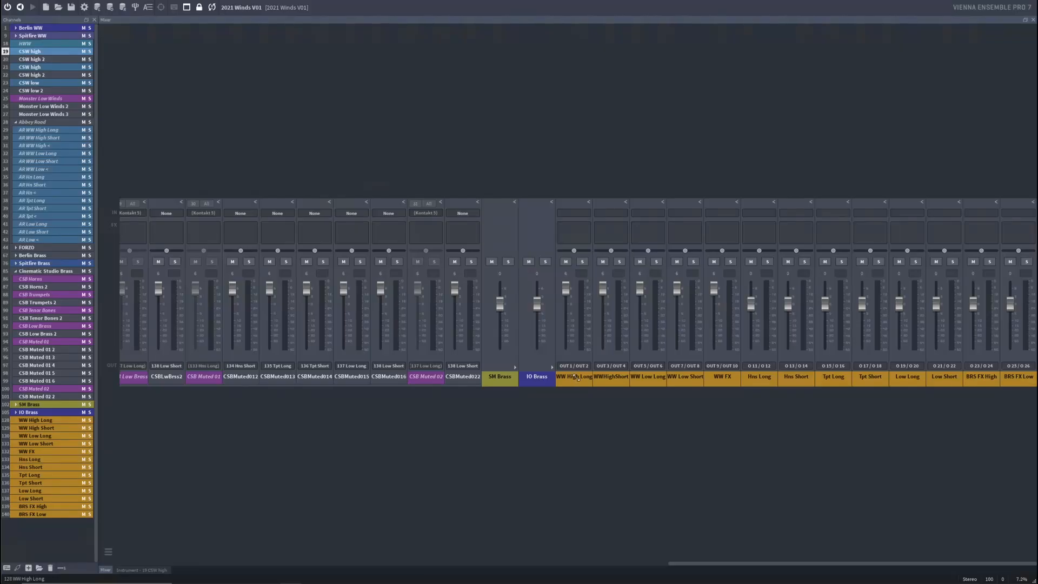
left_click(577, 377)
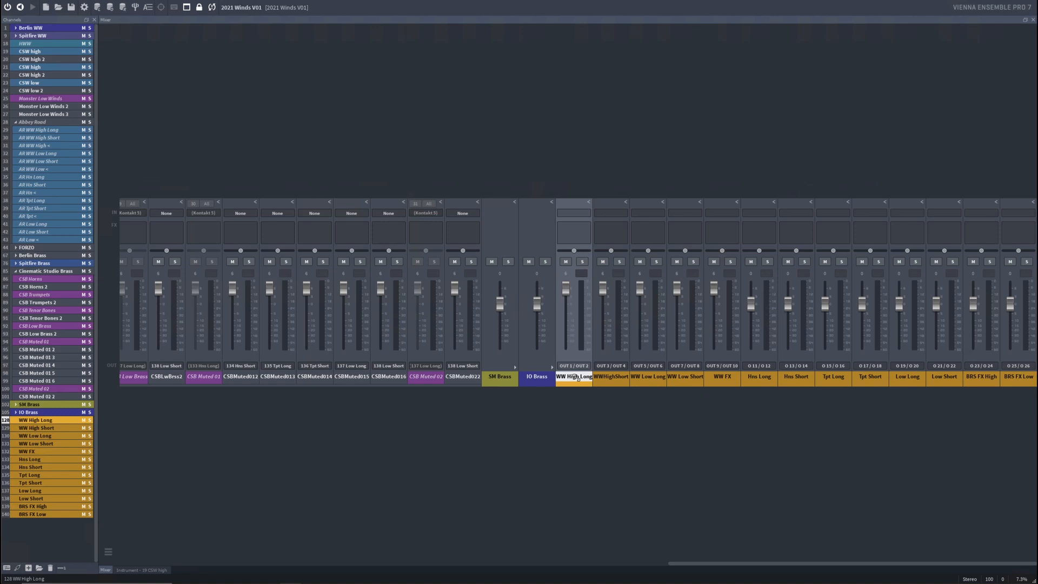
left_click(262, 545)
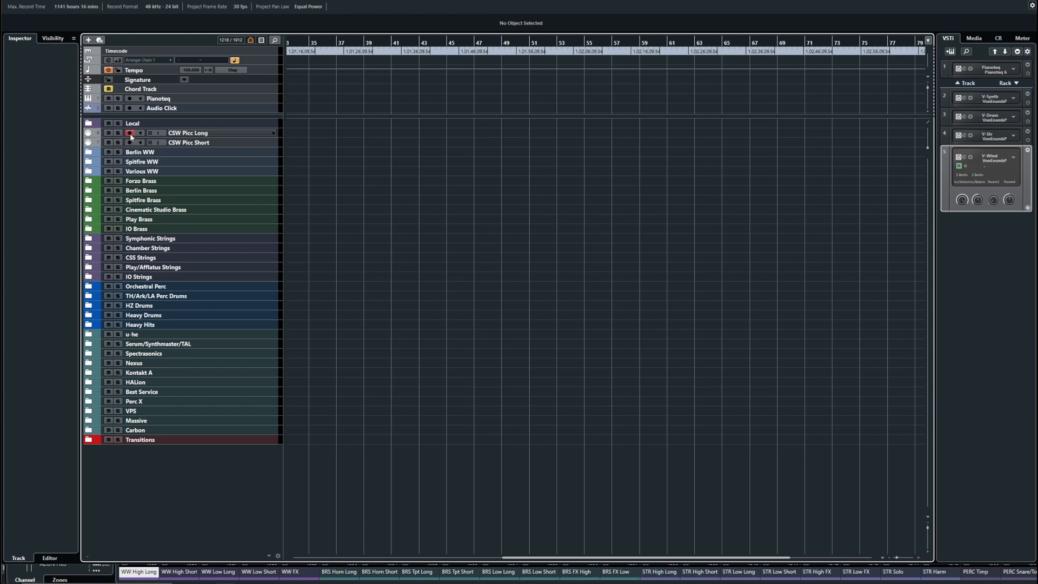
key("alt+Tab")
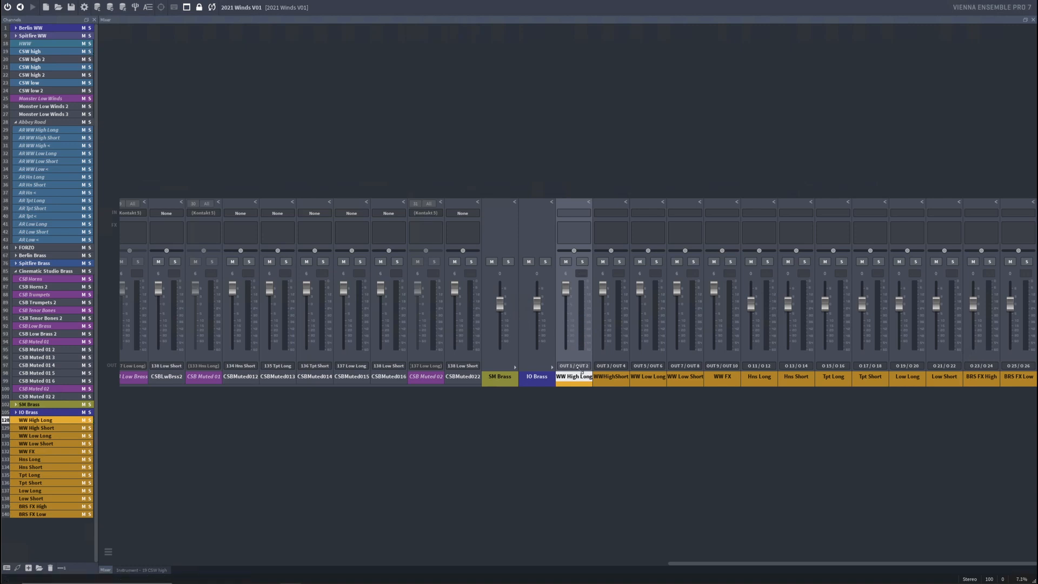
key("super+3")
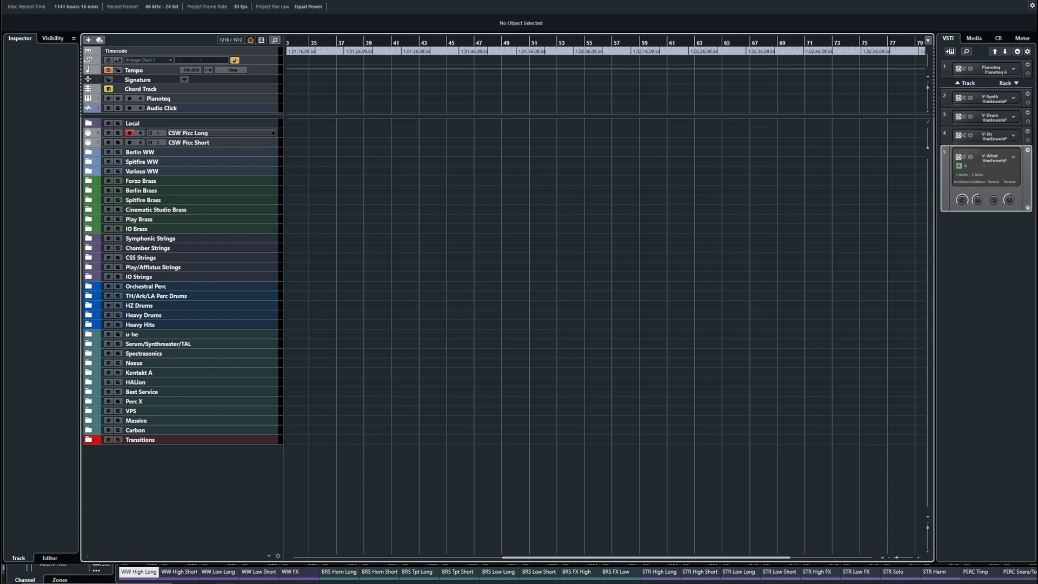
Open the MixConsole and widen its channels to read the routing and send names of the woodwind and brass returns
key("F3")
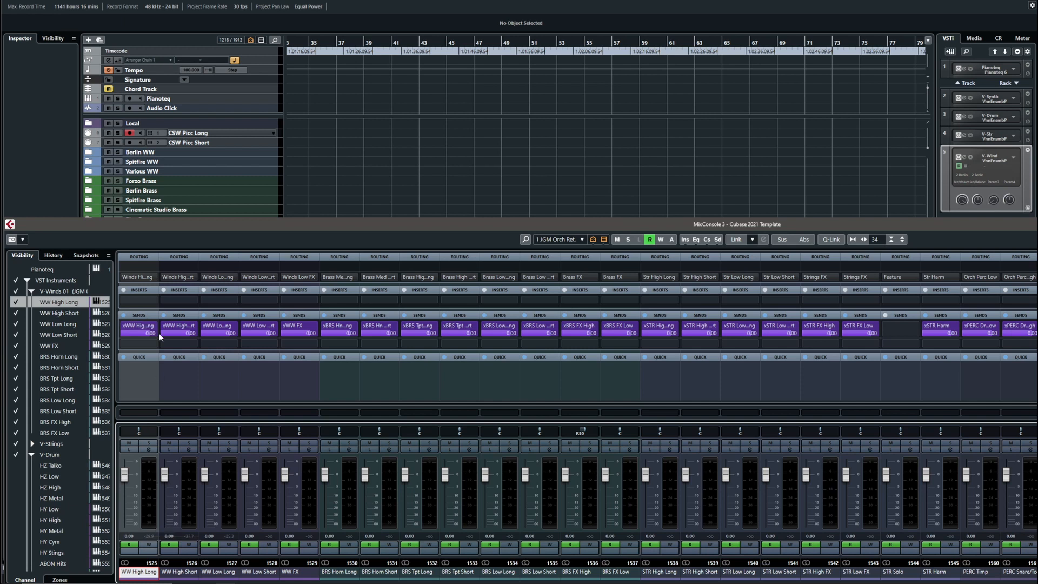
key("h")
key("h")
key("h")
key("h")
key("h")
key("h")
key("h")
key("h")
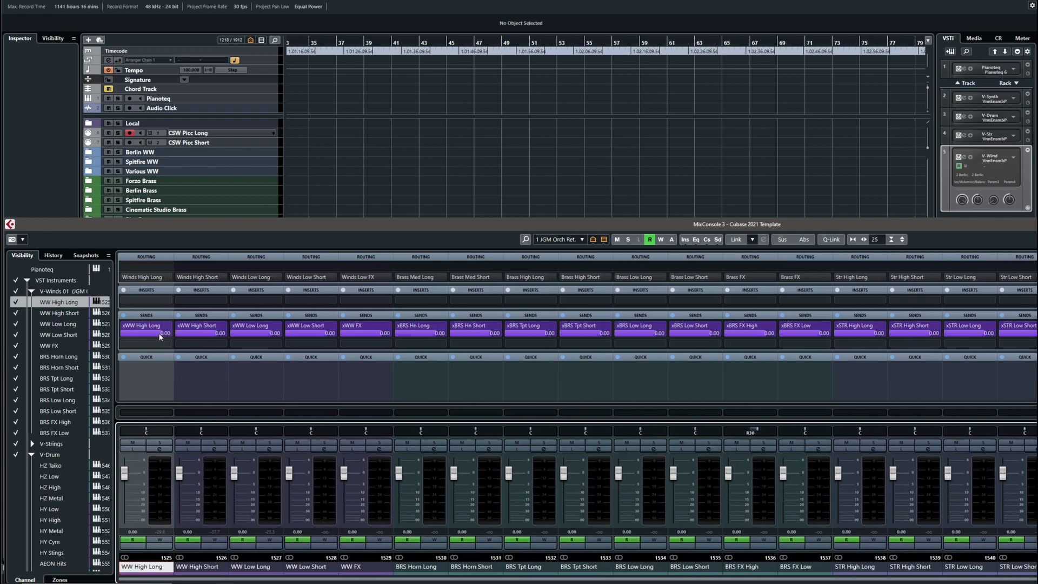
key("h")
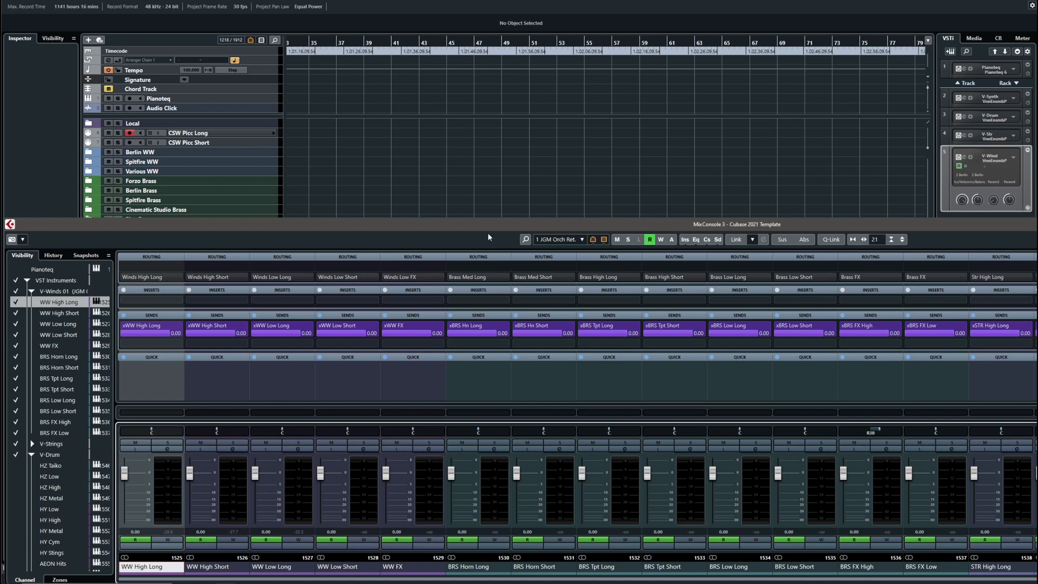
Narrow the MixConsole channels to overview the winds, brass, strings and percussion returns together
key("g")
key("g")
key("g")
key("g")
key("g")
key("g")
key("g")
key("g")
key("g")
key("g")
key("g")
key("g")
key("g")
key("g")
key("g")
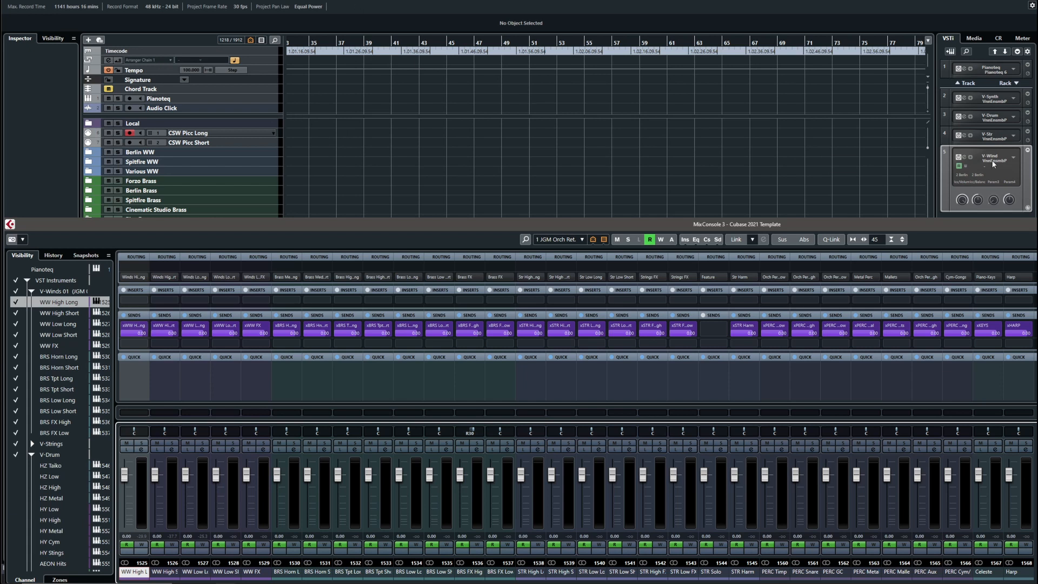
Close the MixConsole and select the CSW Picc Long track
key("alt+F3")
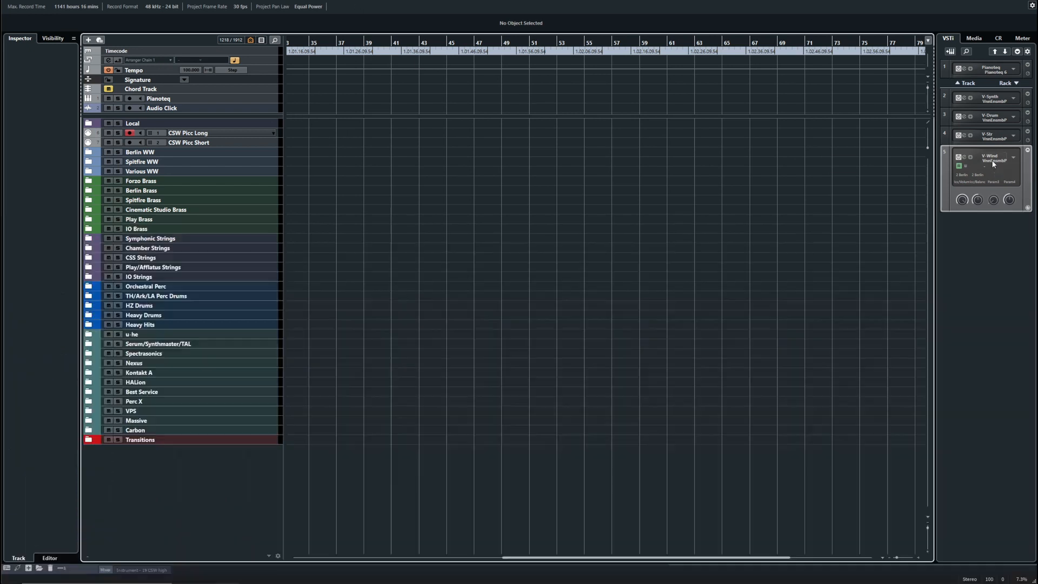
left_click(206, 134)
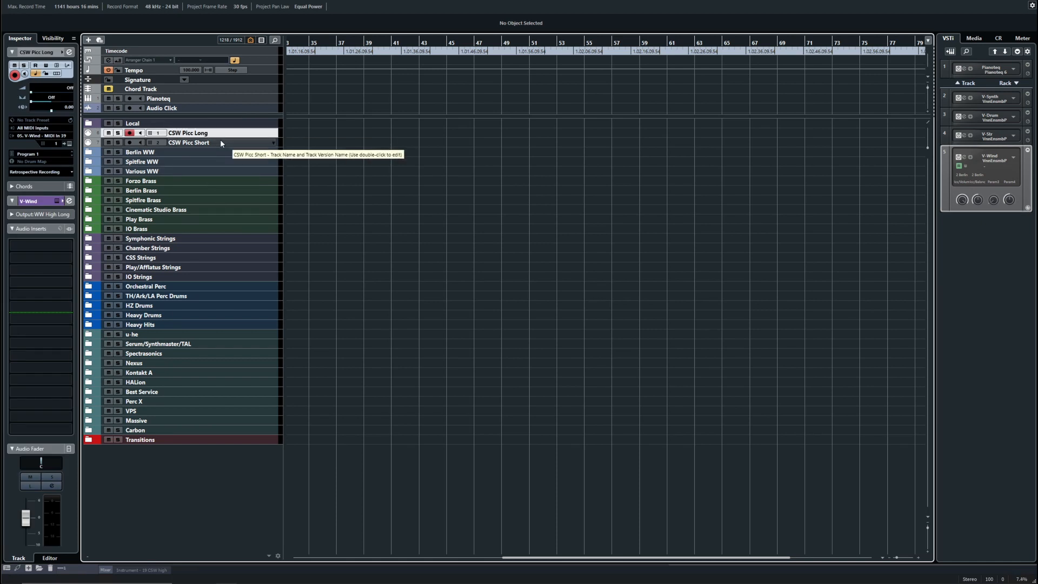
Add 14 MIDI tracks directly below the CSW Picc Short track
right_click(221, 142)
mouse_move(233, 147)
left_click(459, 165)
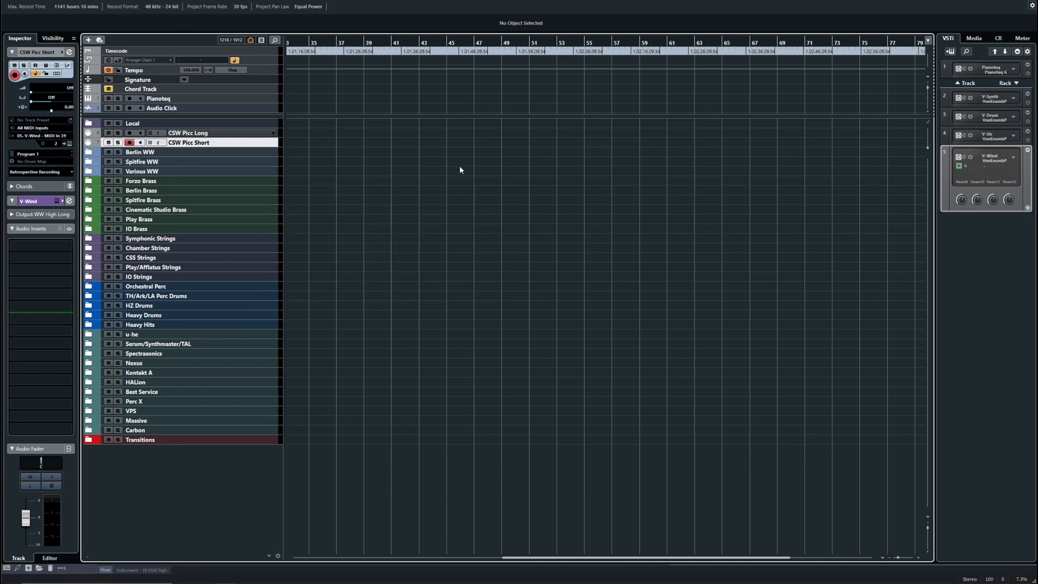
left_click(425, 104)
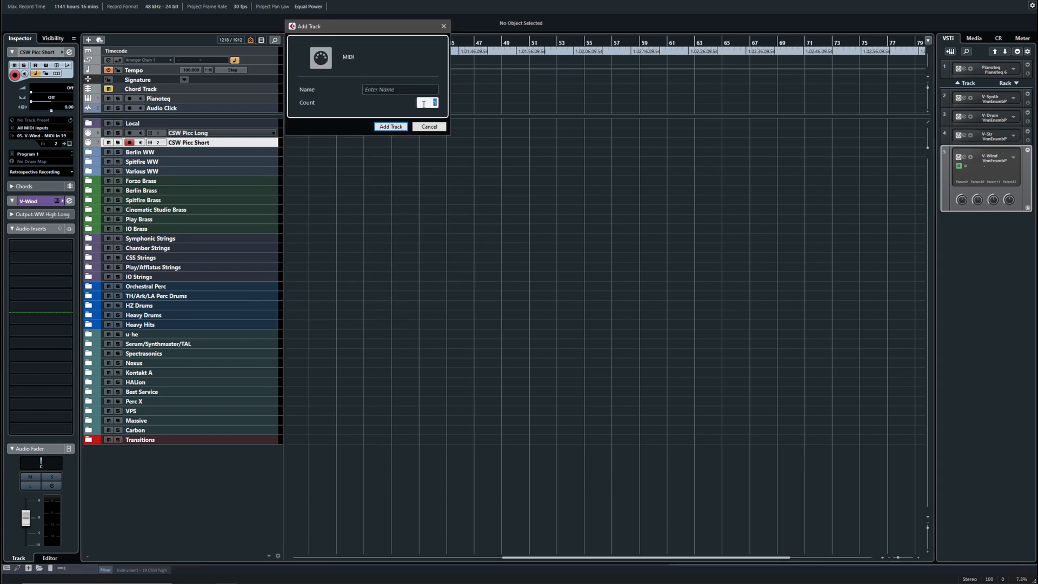
type("14")
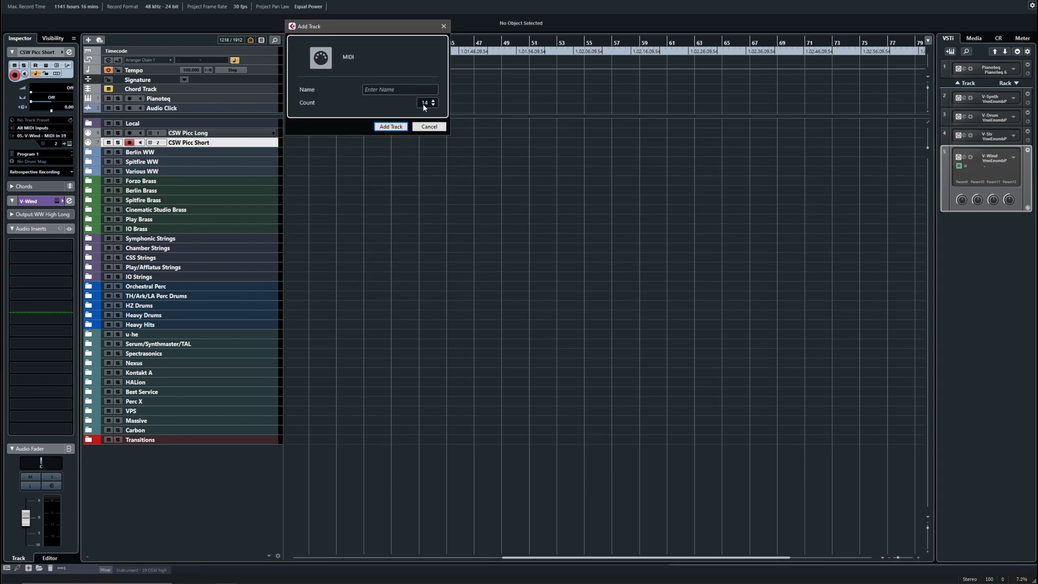
left_click(390, 127)
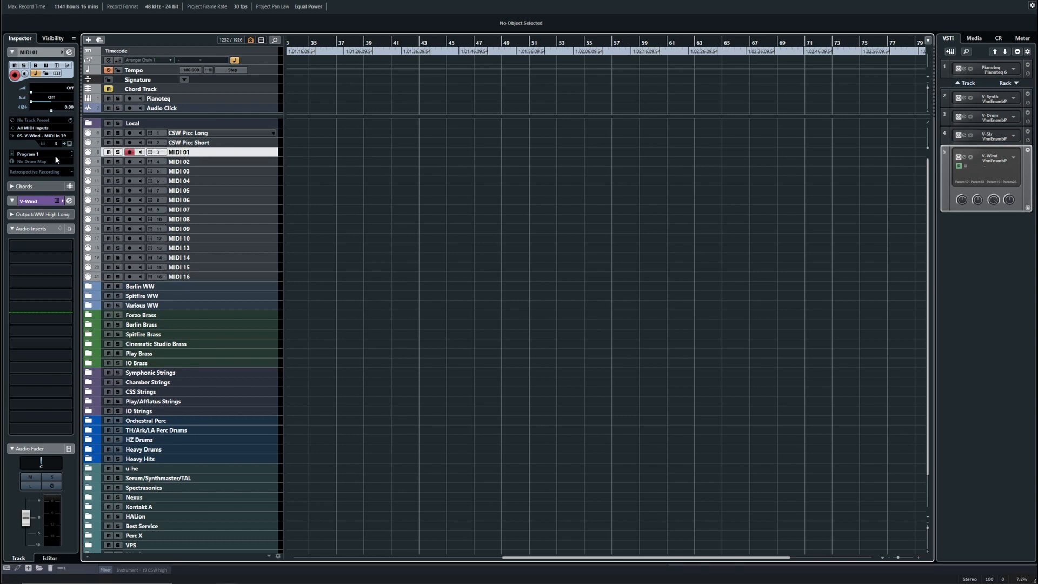
Switch to Vienna Ensemble Pro and examine the CSW high Kontakt instance for the instrument and articulation order behind the track names
left_click(193, 133)
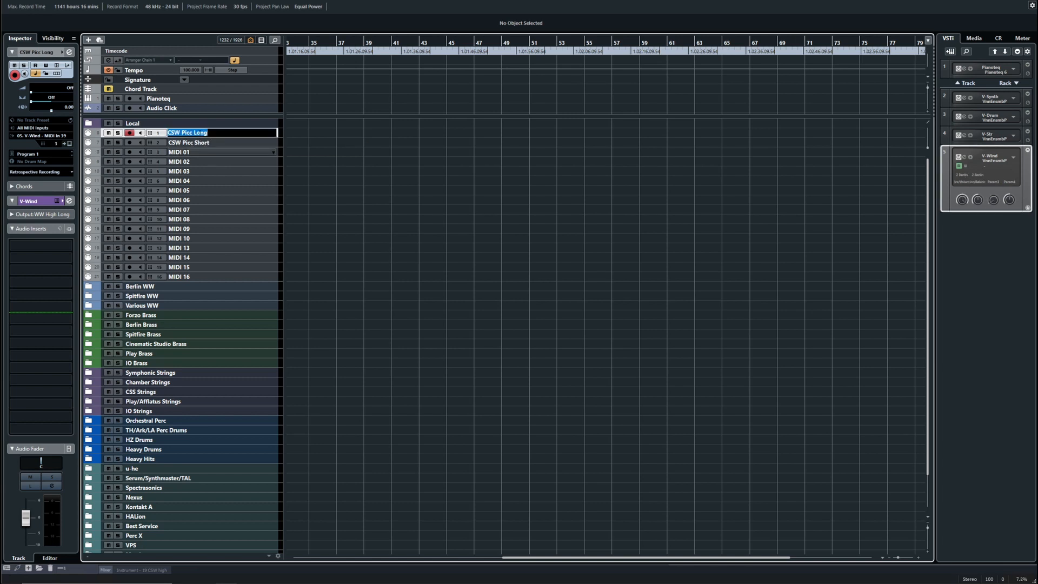
left_click_drag(193, 133, 158, 135)
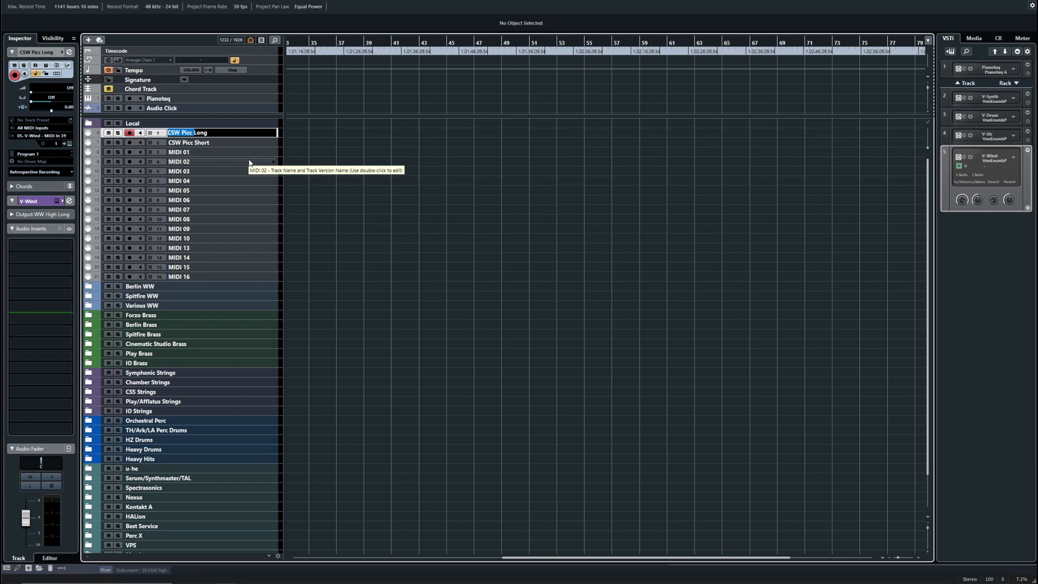
key("alt+Tab")
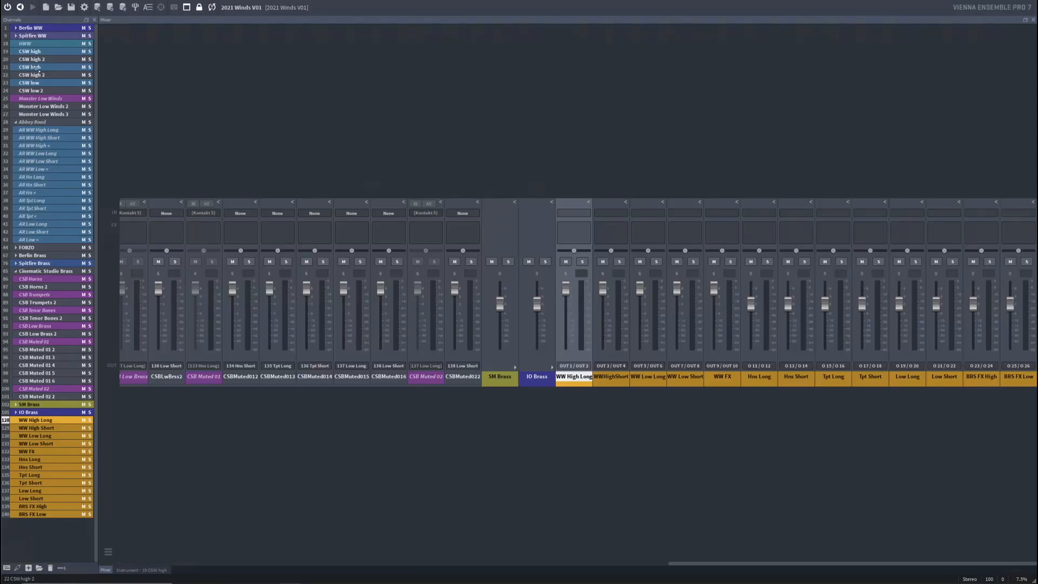
double_click(37, 52)
left_click(522, 76)
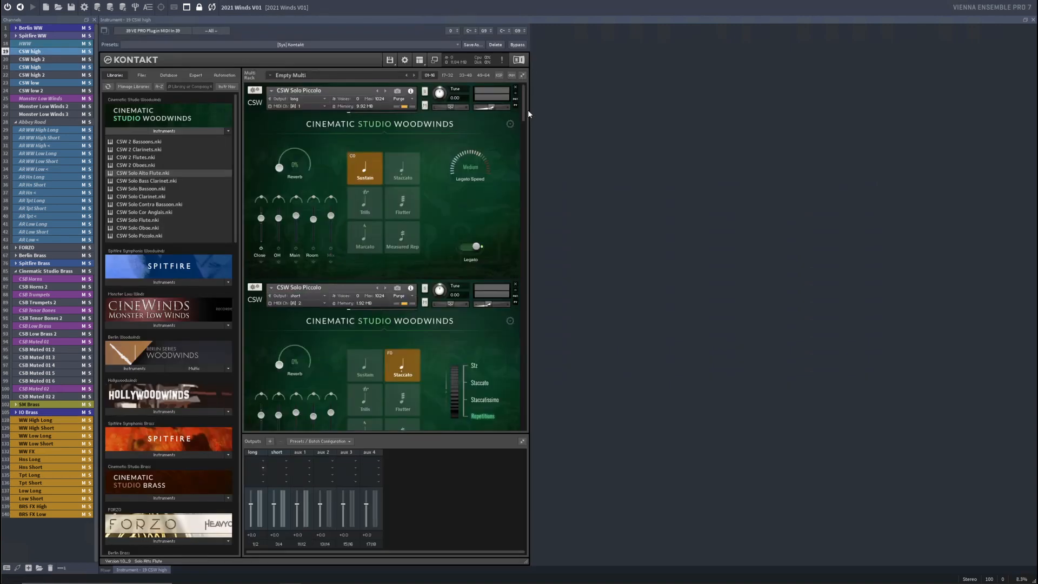
left_click_drag(524, 111, 531, 77)
Back in Cubase, name the new tracks CSW Picc Trill, Flutter and Marc, then CSW Fl and CSW Alto Fl Long, Short, Trill, Flutter and Marc
key("alt+Tab")
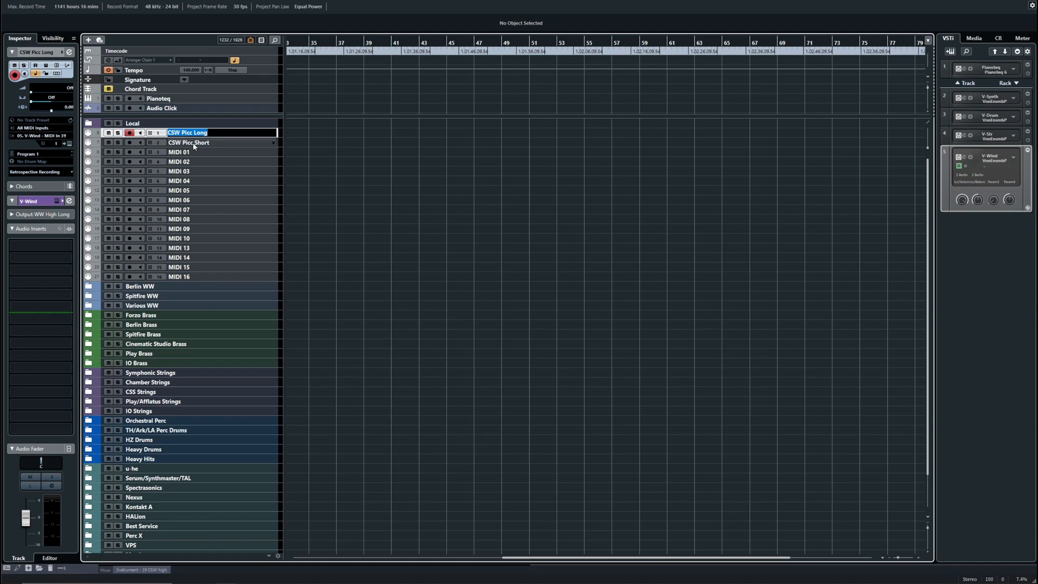
key("Tab")
key("Tab")
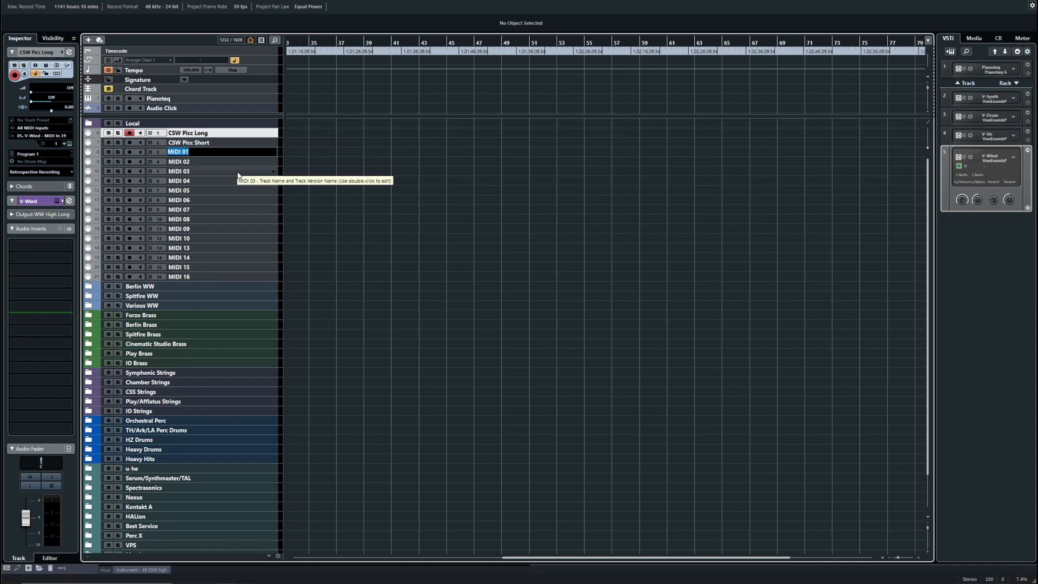
type("CSW Picc Tr")
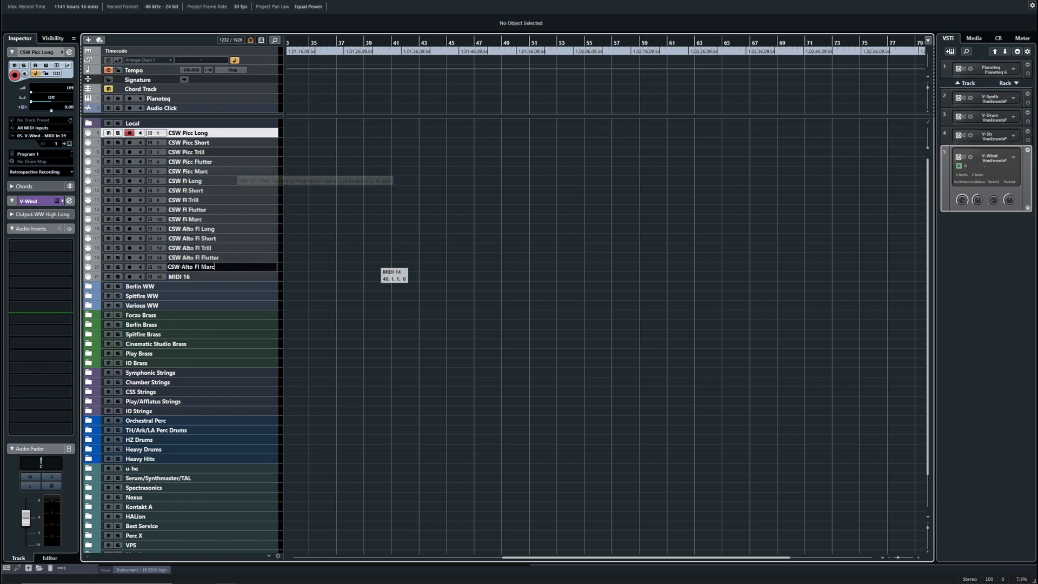
type("Marc")
key("Return")
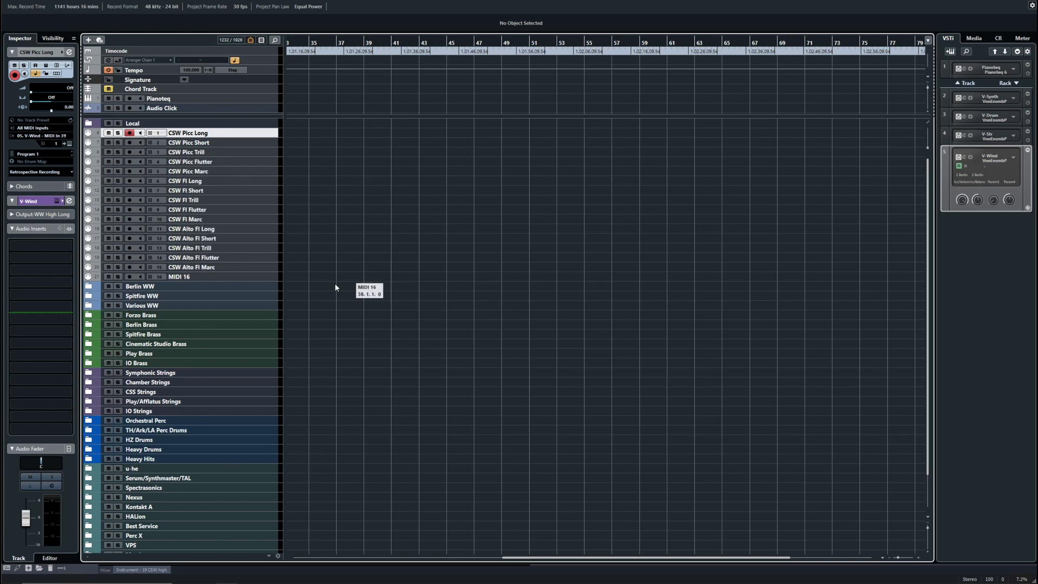
Rename the leftover MIDI 16 track as xxx
left_click(214, 279)
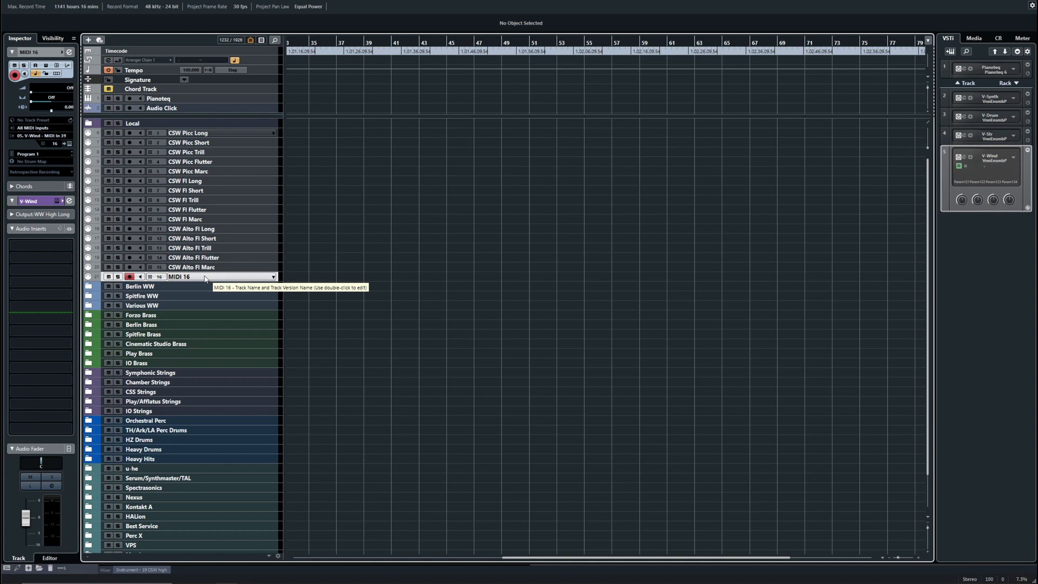
double_click(205, 277)
type("xxx")
key("Return")
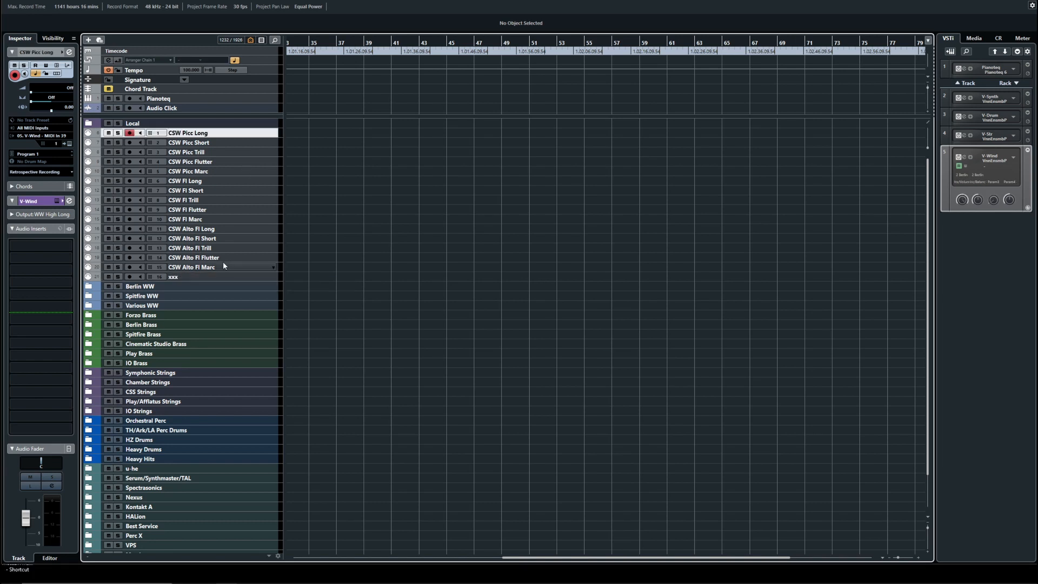
Audition the CSW tracks together, and one by one from CSW Picc Long down to CSW Alto Fl Short
left_click(216, 266, "shift")
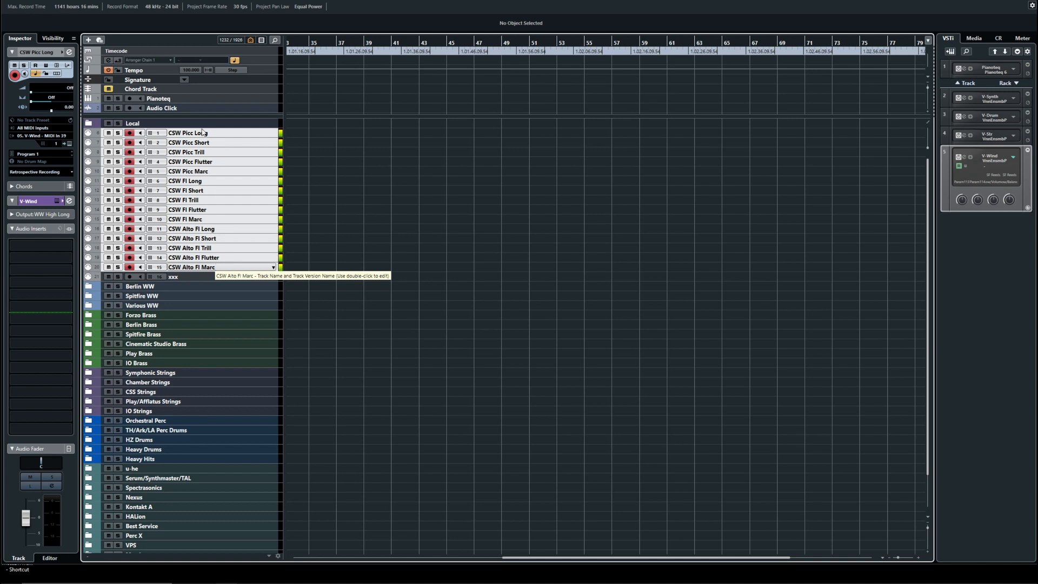
left_click(199, 130)
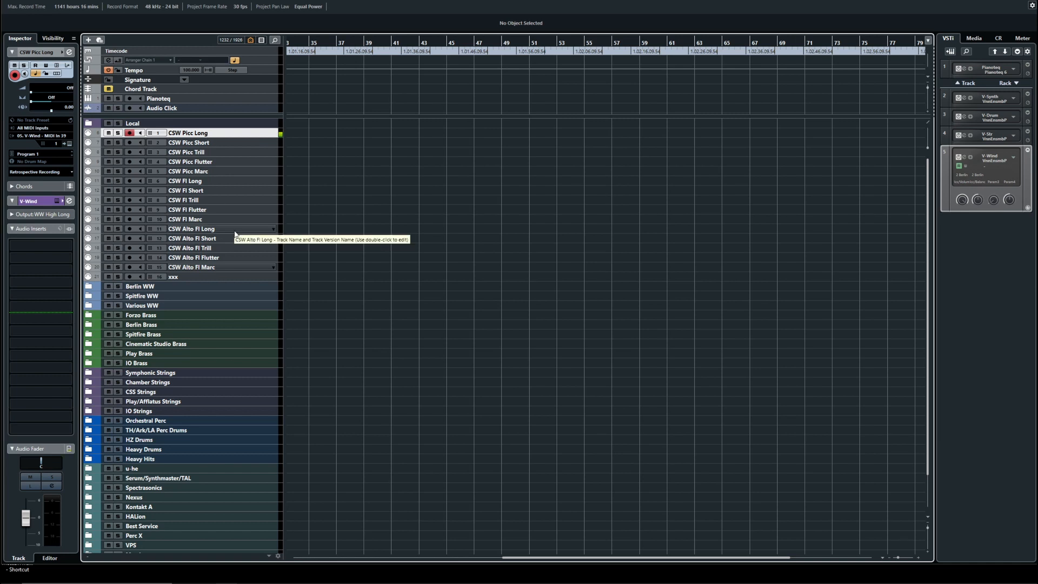
key("Down")
key("Down")
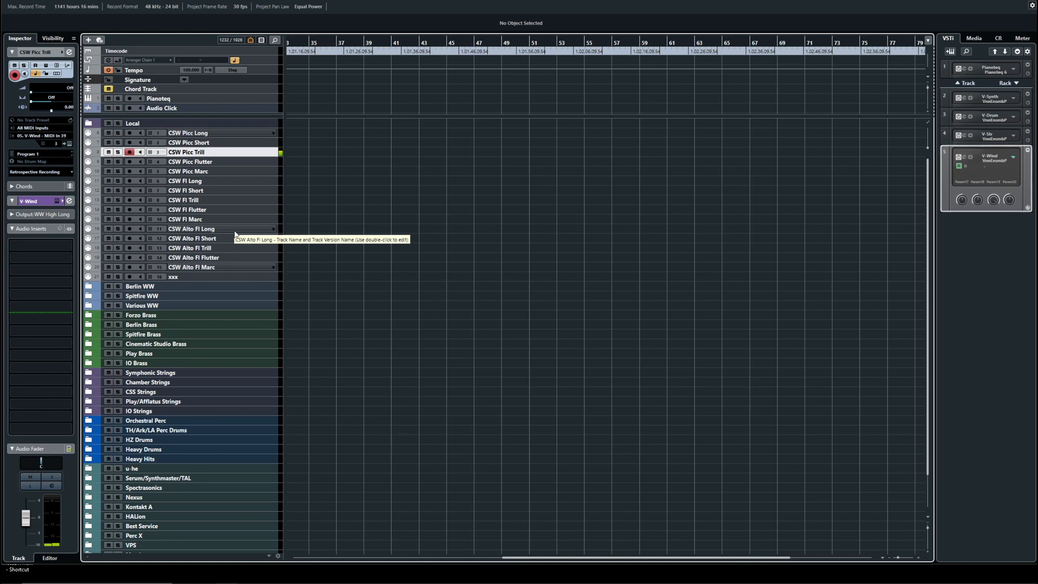
key("Down")
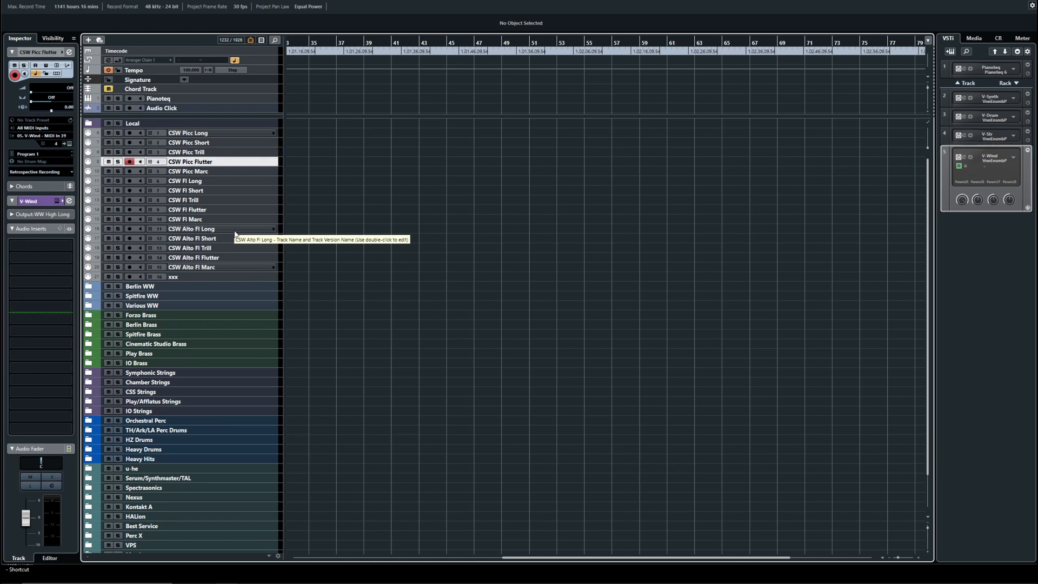
key("Down")
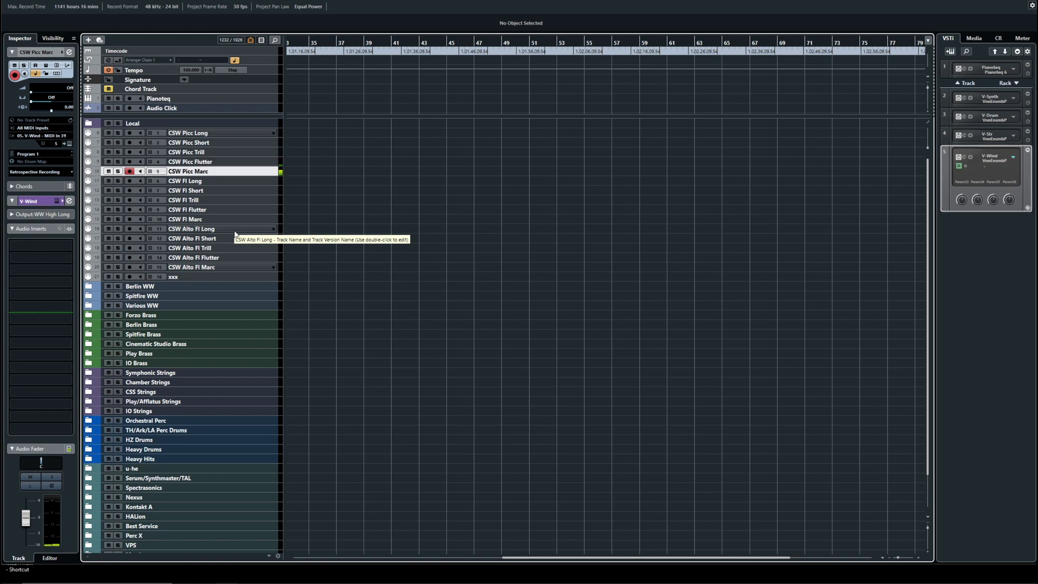
key("Down")
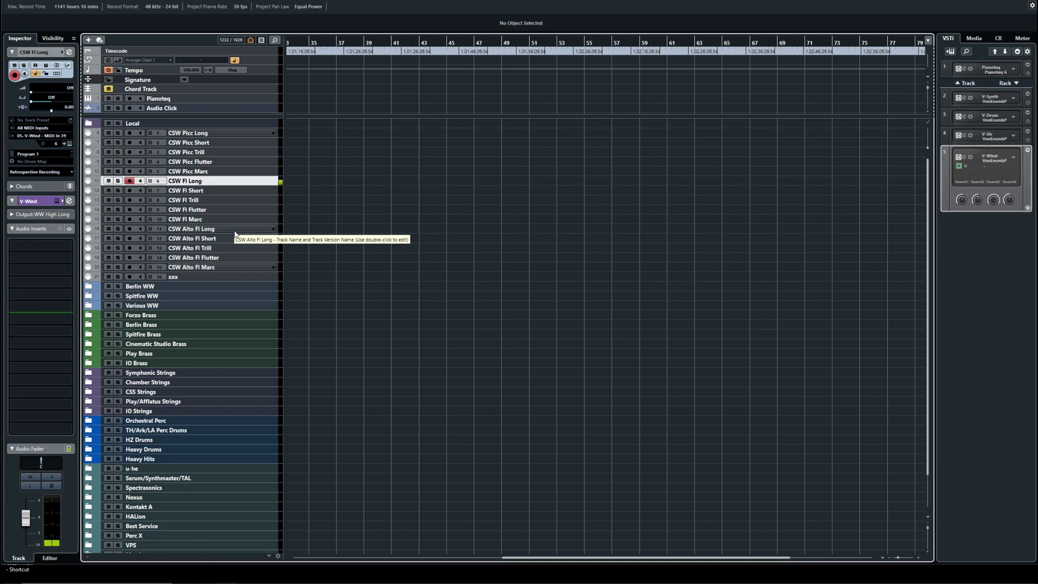
key("Down")
key("Down")
key("Down")
key("Down")
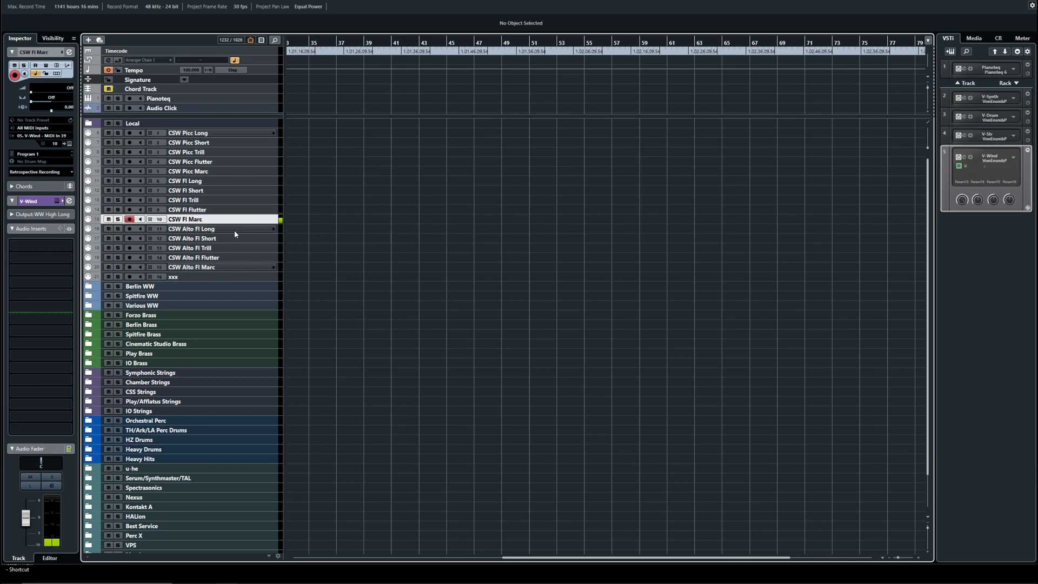
key("Down")
key("Down")
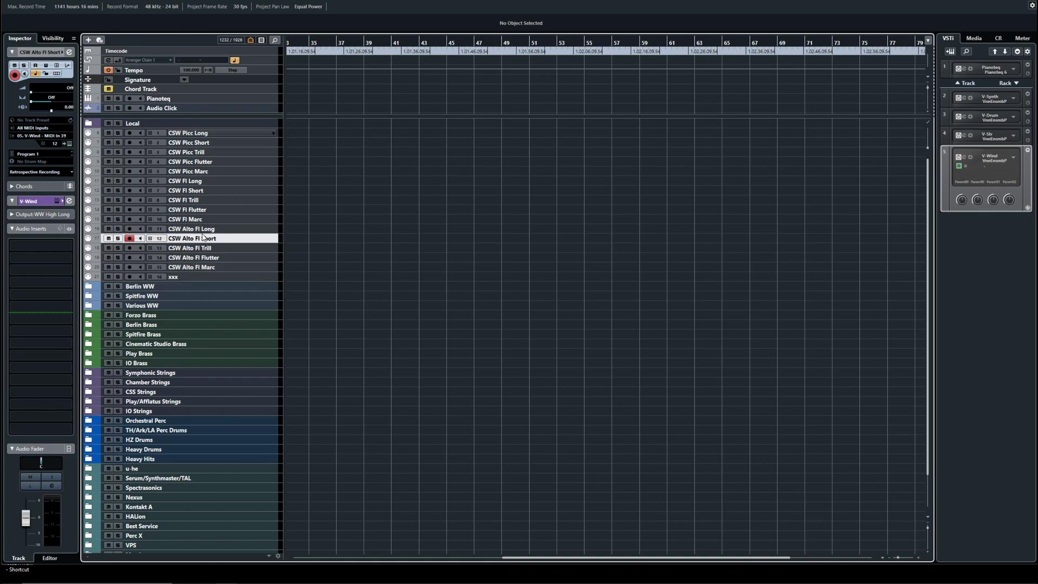
Step back and forth through the CSW Fl and CSW Alto Fl tracks to check each track's MIDI channel
key("Up")
key("Up")
key("Up")
key("Down")
key("Down")
key("Down")
key("Down")
key("Up")
key("Up")
key("Up")
key("Up")
key("Up")
key("Down")
key("Down")
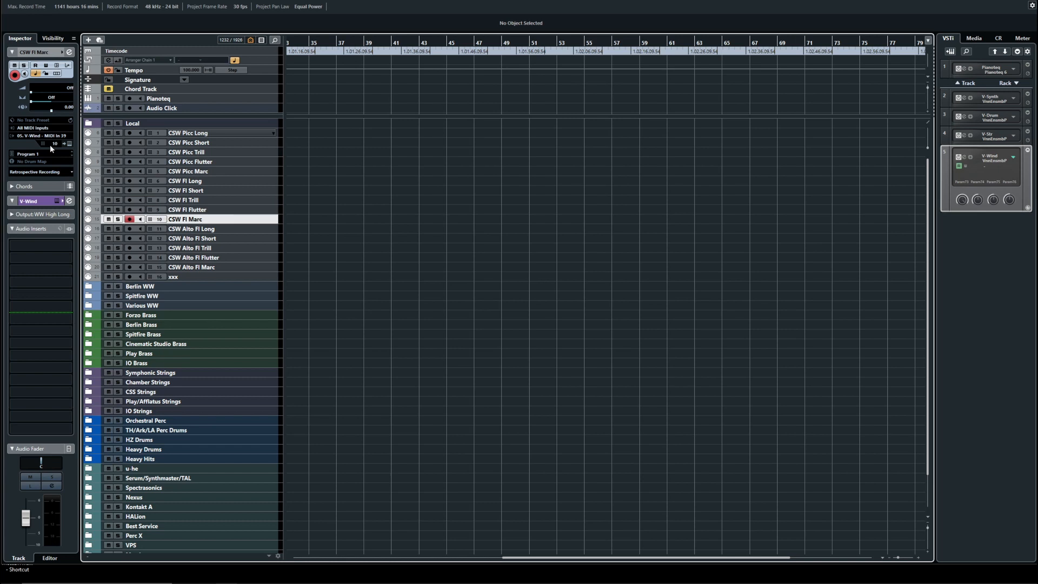
key("Down")
key("Down")
key("Up")
key("Down")
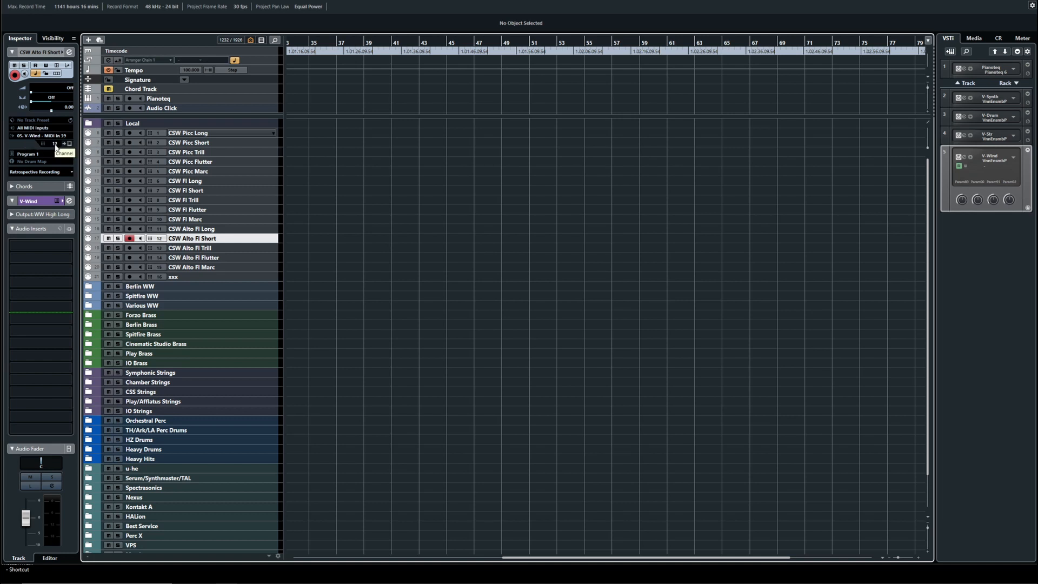
key("Down")
key("Down")
key("Down")
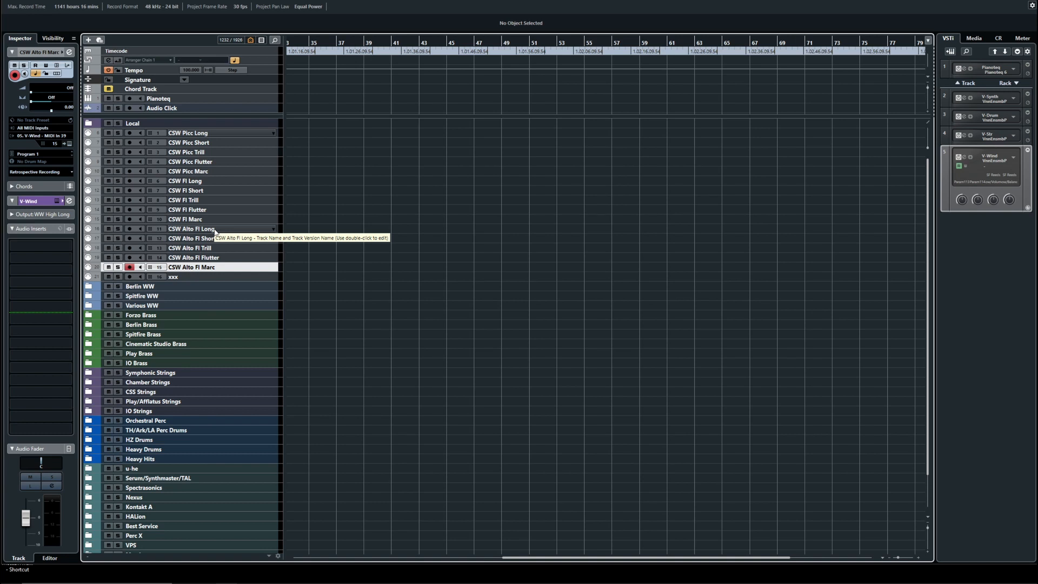
In the Vienna Ensemble Pro mixer, lower the CSW high 2 fader level with the CSW high fader
key("alt+Tab")
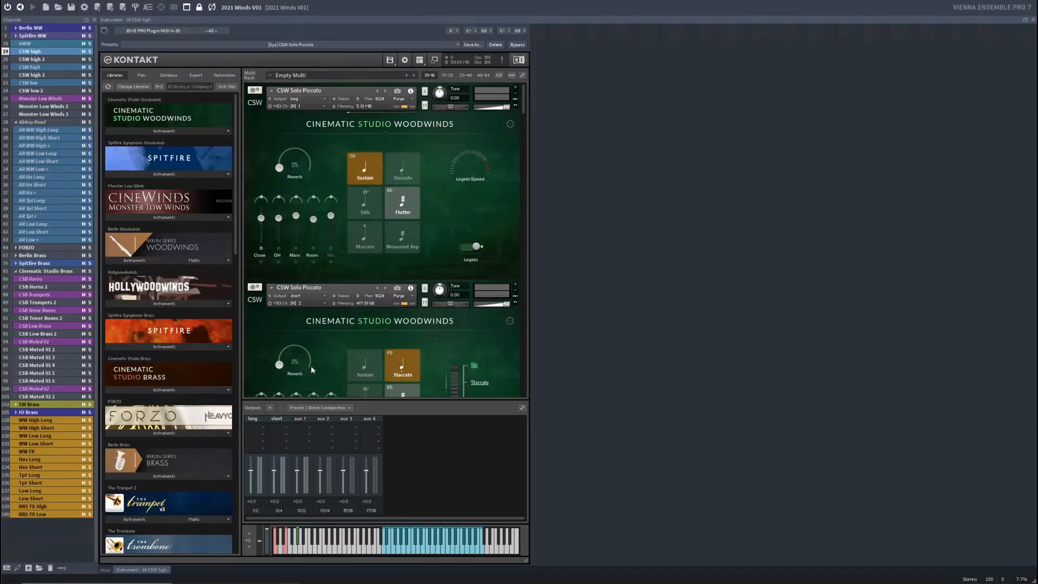
left_click(106, 570)
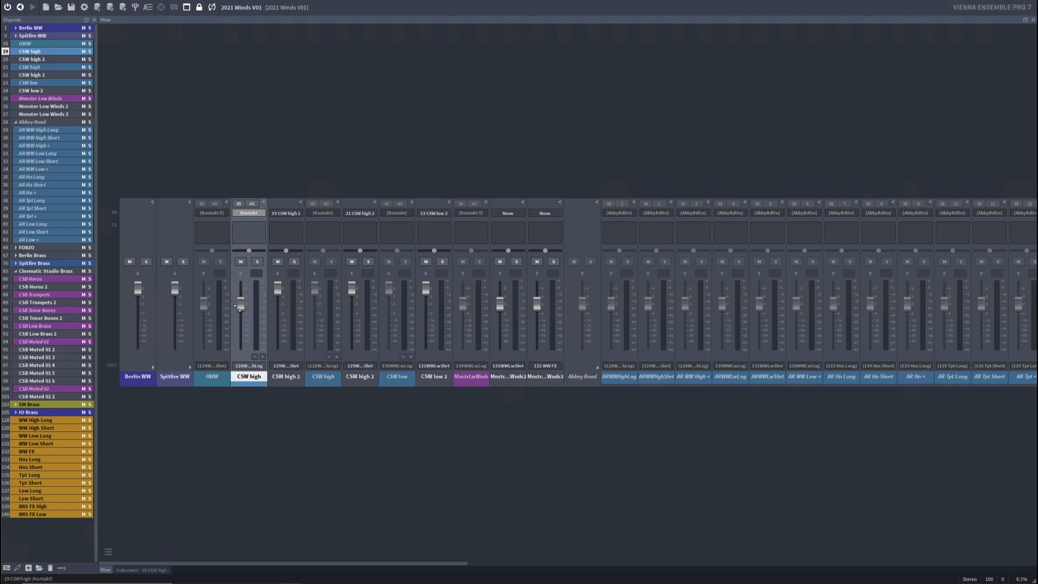
left_click_drag(274, 292, 275, 308)
left_click_drag(445, 563, 1016, 564)
left_click_drag(902, 563, 312, 572)
Return to Cubase and compare the routing of the CSW Picc Long, CSW Alto Fl Long and CSW Alto Fl Short tracks
key("alt+Tab")
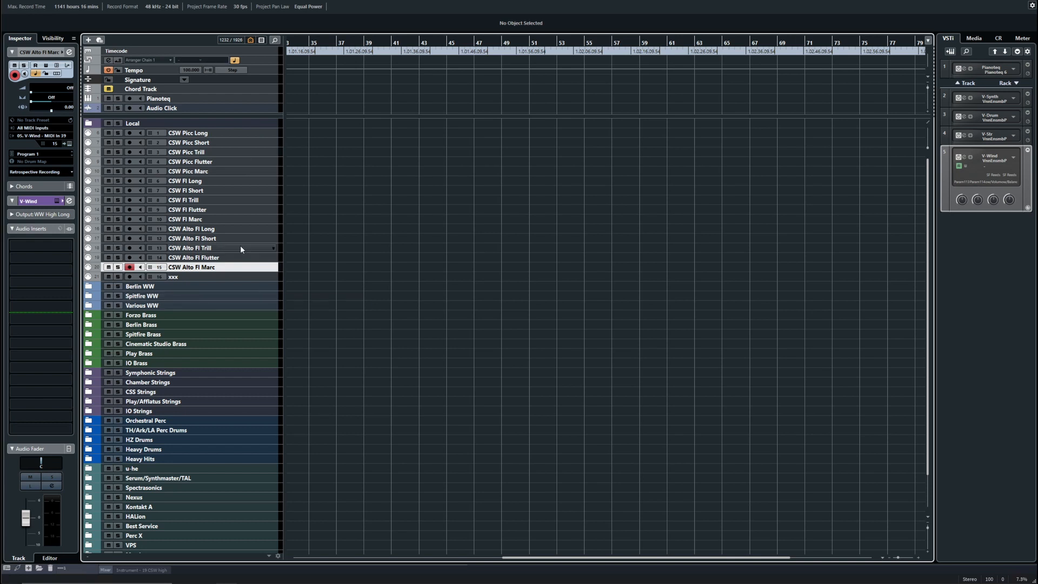
left_click(208, 135)
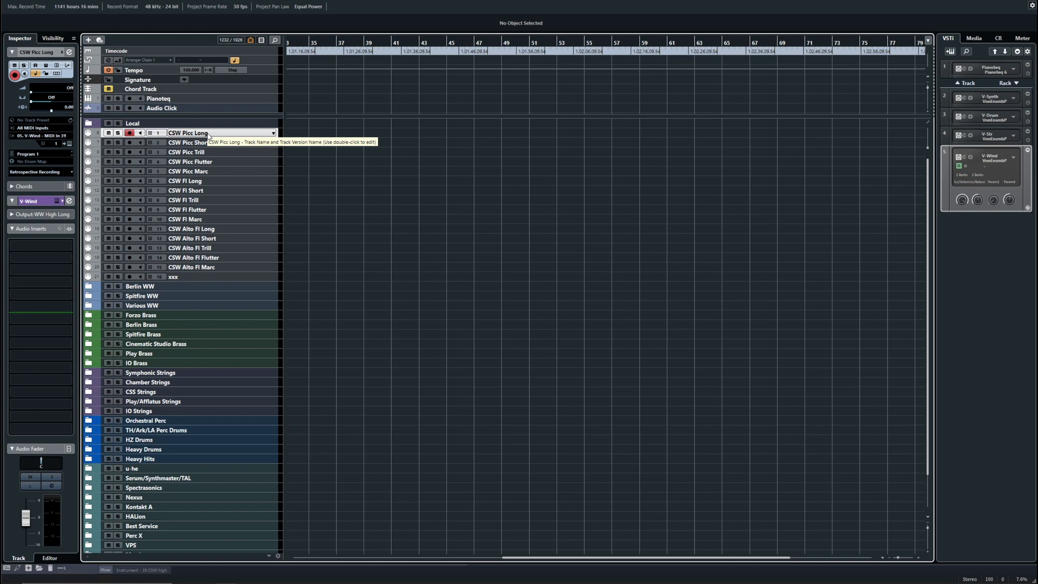
left_click(220, 229)
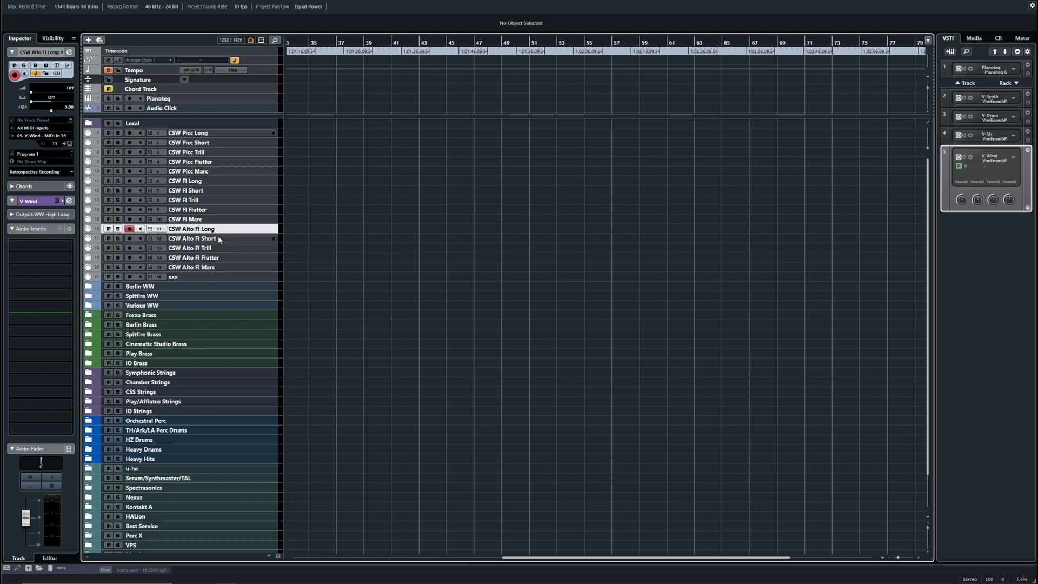
left_click(214, 238)
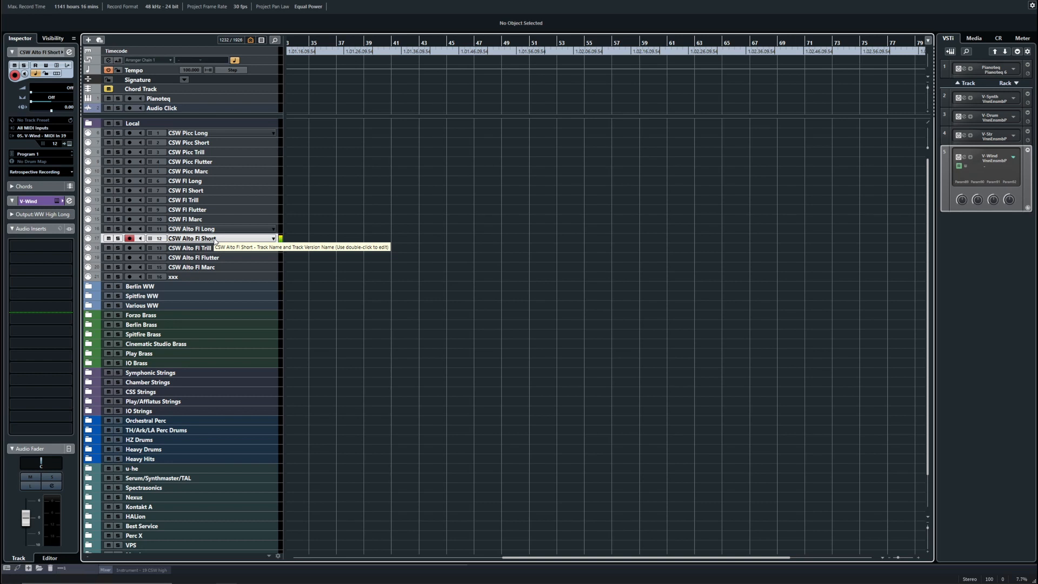
Open the CSW high Kontakt instance in Vienna Ensemble Pro, hide its outputs section and examine the CSW Solo Alto Flute instruments
key("alt+Tab")
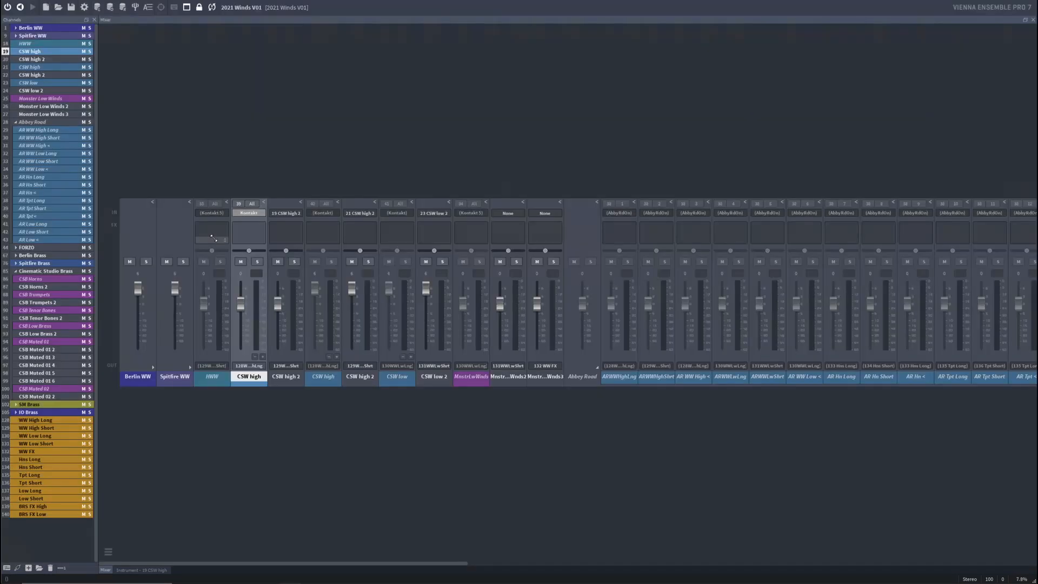
double_click(248, 383)
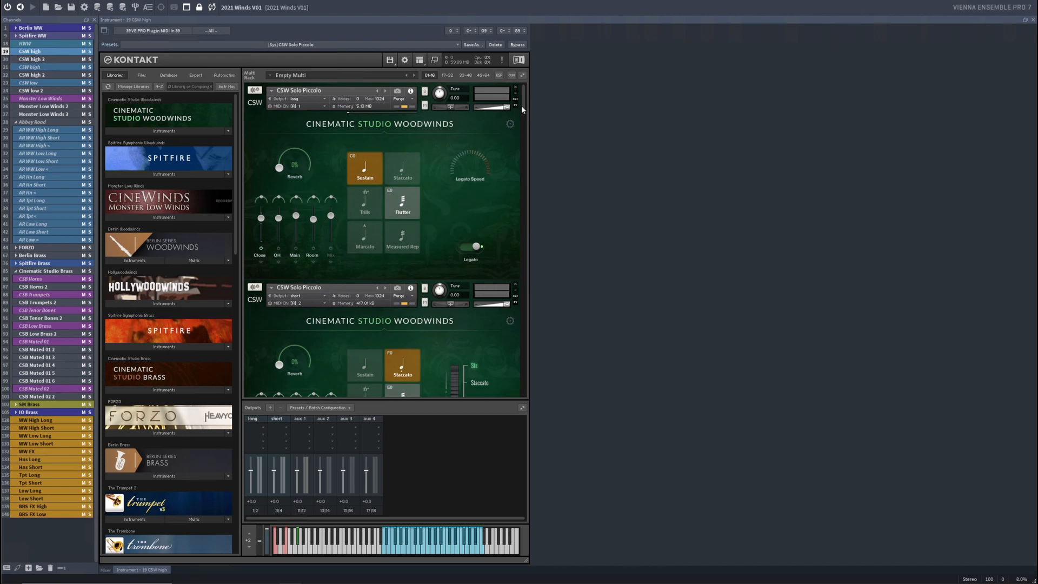
left_click(424, 63)
left_click(431, 100)
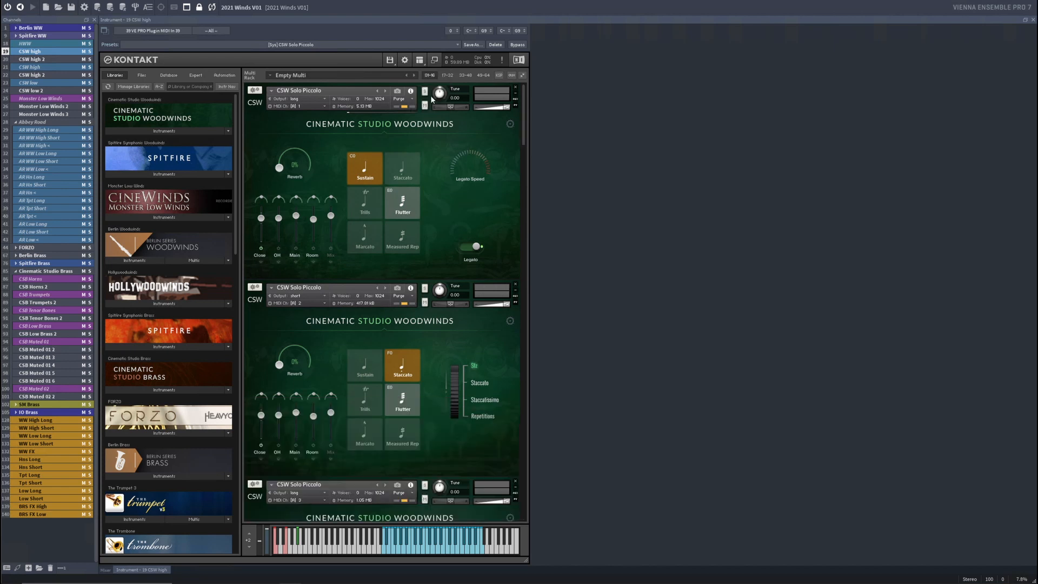
left_click_drag(525, 112, 537, 407)
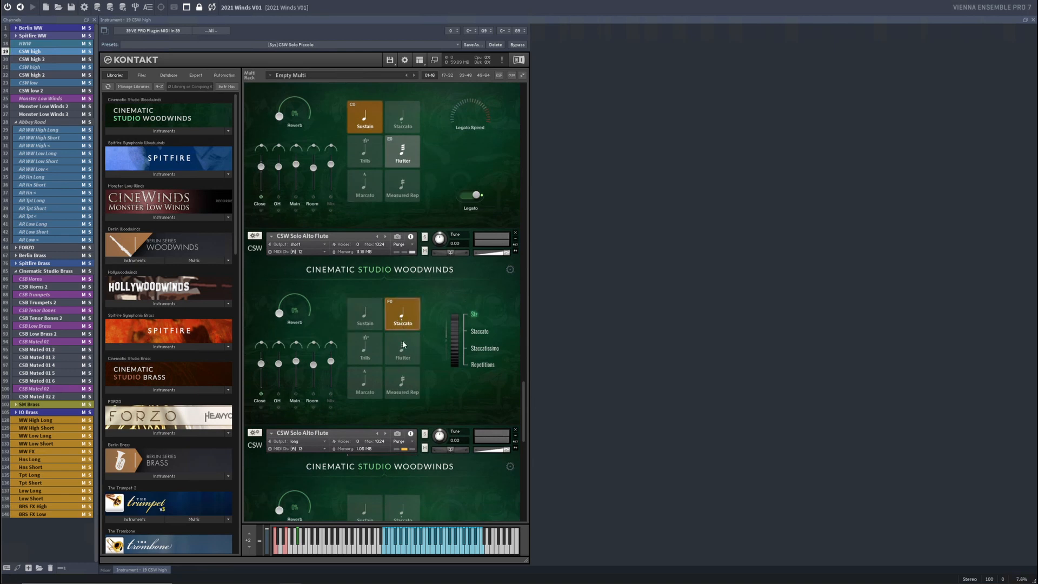
Examine the CSW Solo Alto Flute staccato patch and the alto flute patches next to it in Kontakt
left_click(402, 325, "ctrl")
left_click(402, 319, "ctrl")
left_click(481, 241)
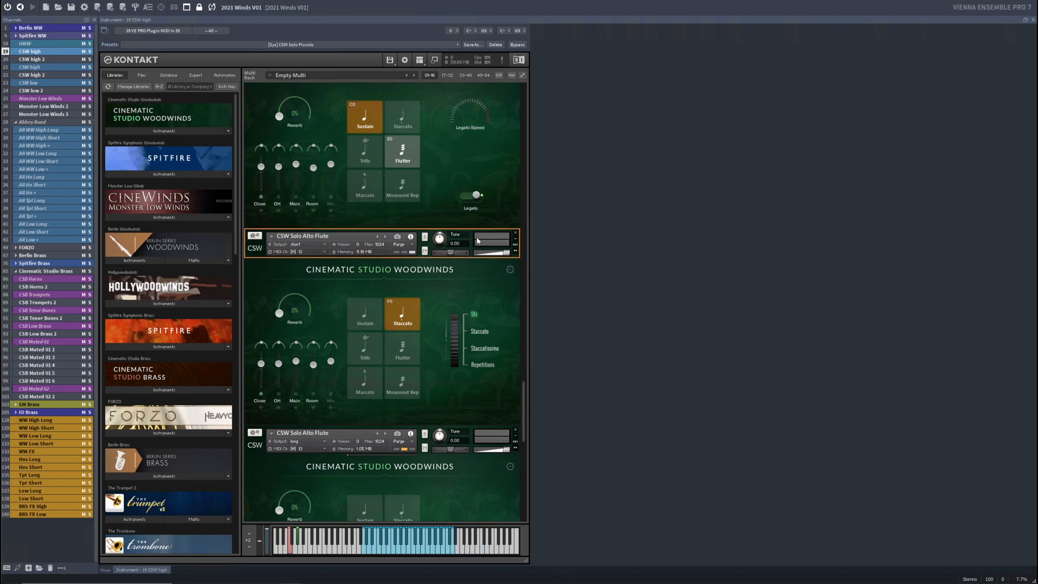
mouse_move(393, 573)
left_click(495, 439)
left_click(488, 243)
left_click(456, 361)
Select the CSW Alto Fl Marc track in Cubase and show its Marcato patch in the Vienna Ensemble Pro Kontakt instance
key("alt+Tab")
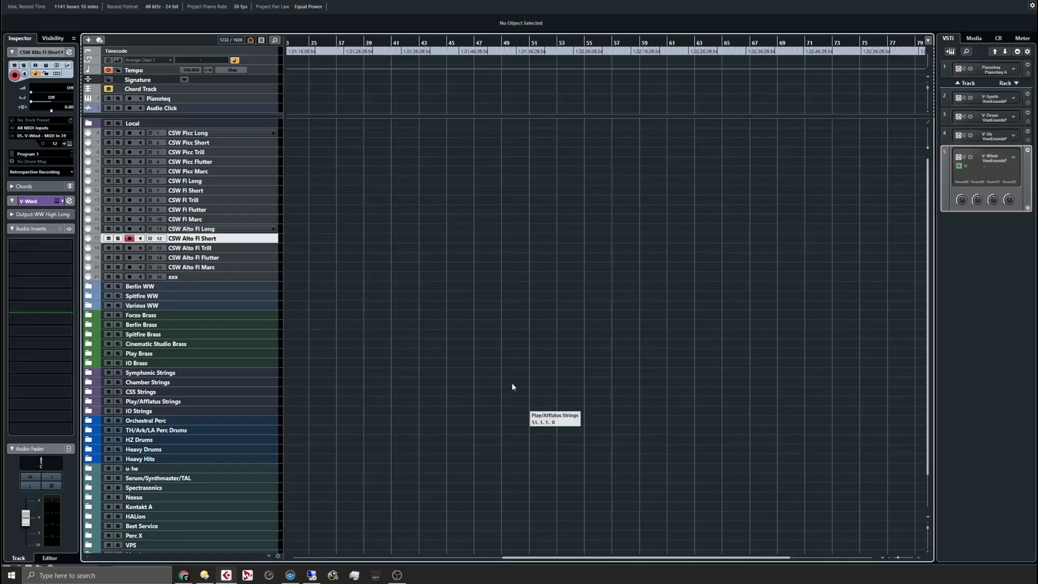
left_click(210, 269)
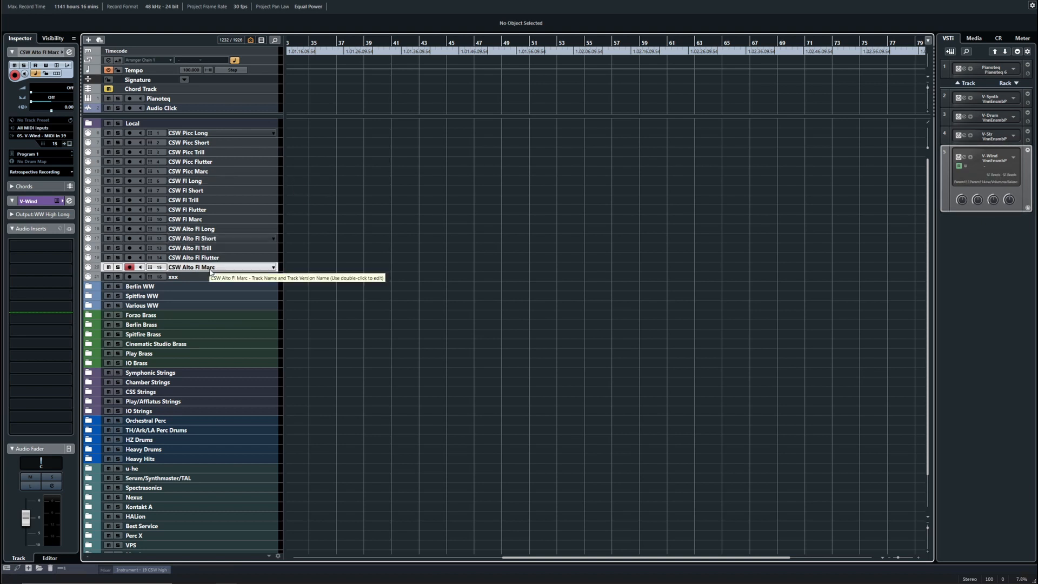
key("alt+Tab")
left_click_drag(524, 401, 524, 494)
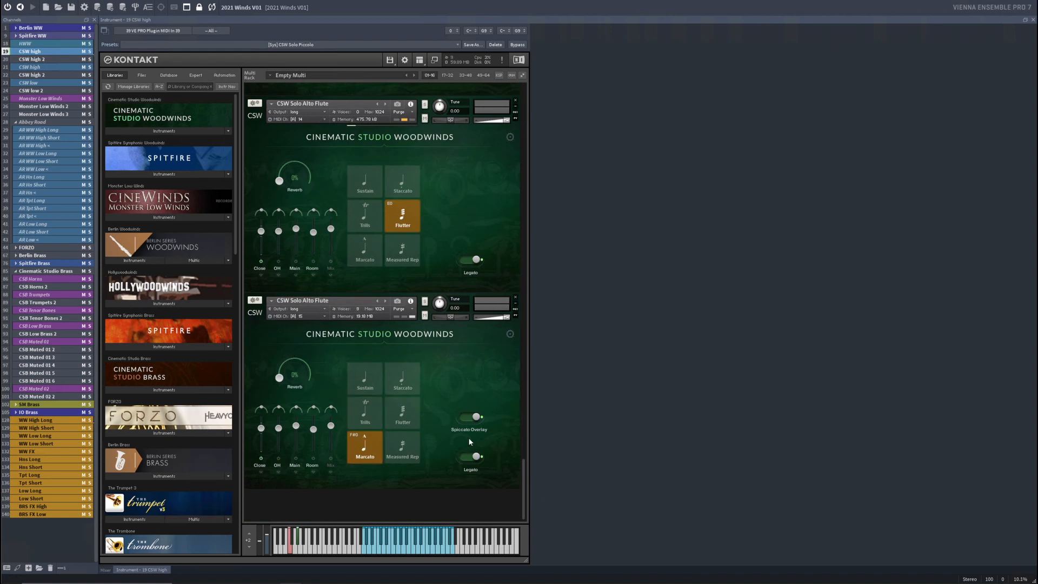
Try the alto flute Marcato patch with Spiccato Overlay and Legato switched off, and switch both back on
left_click(467, 419)
left_click(470, 457)
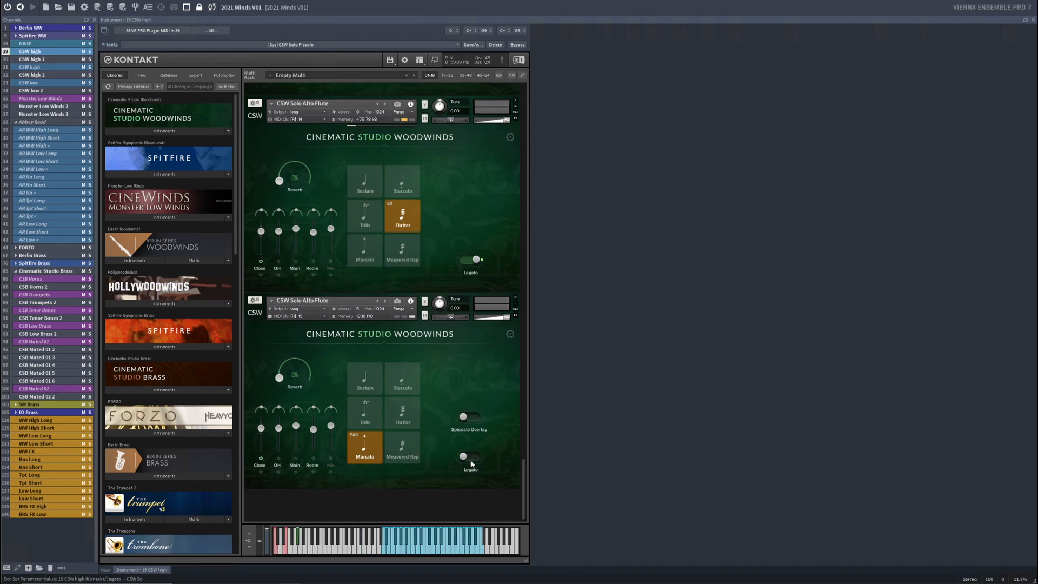
left_click(472, 460)
left_click(490, 301)
left_click(401, 548)
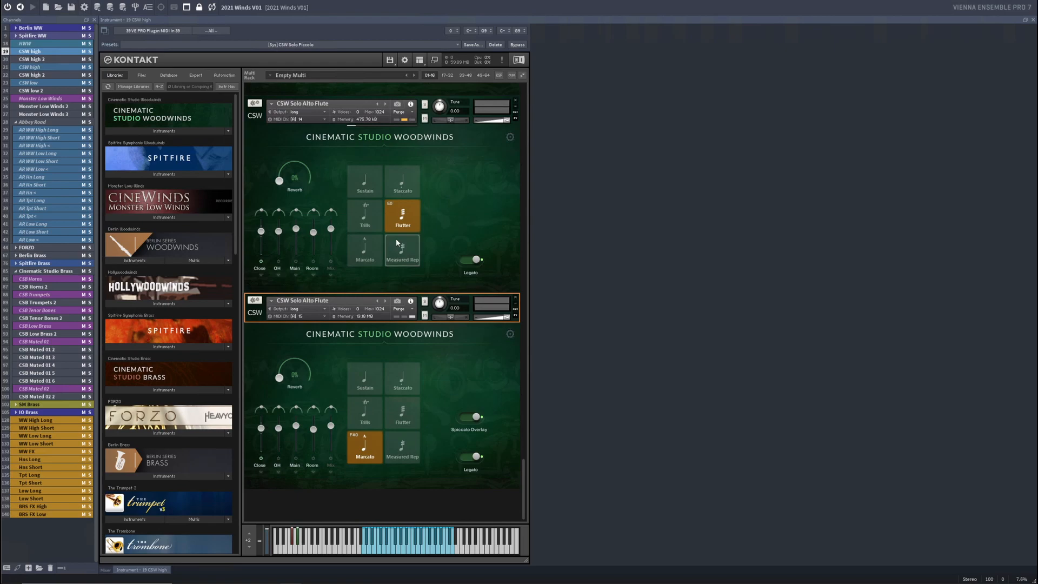
Return to Cubase and duplicate the xxx track, with the copy on MIDI channel 1
key("alt+Tab")
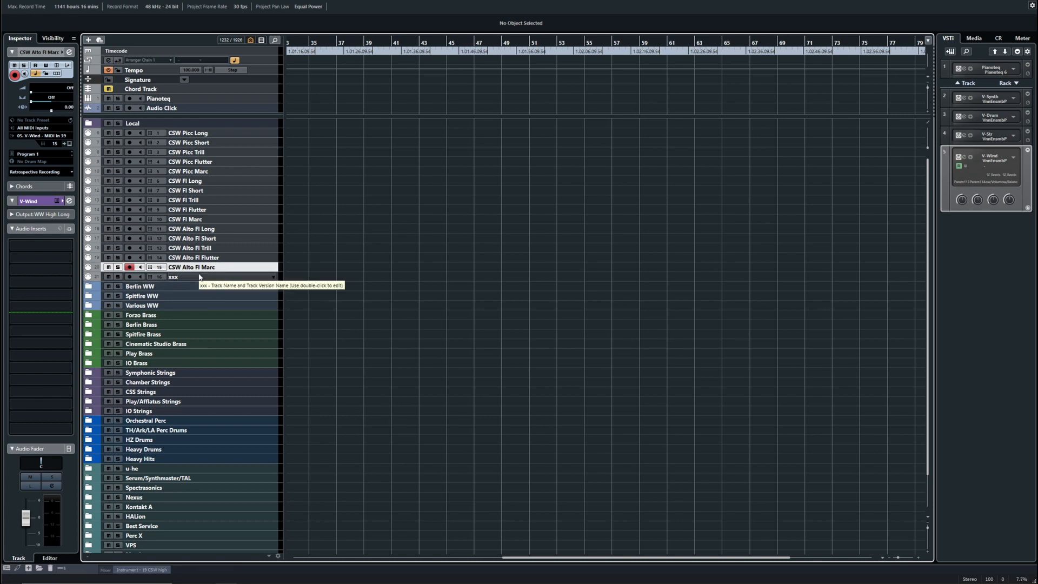
left_click(198, 278)
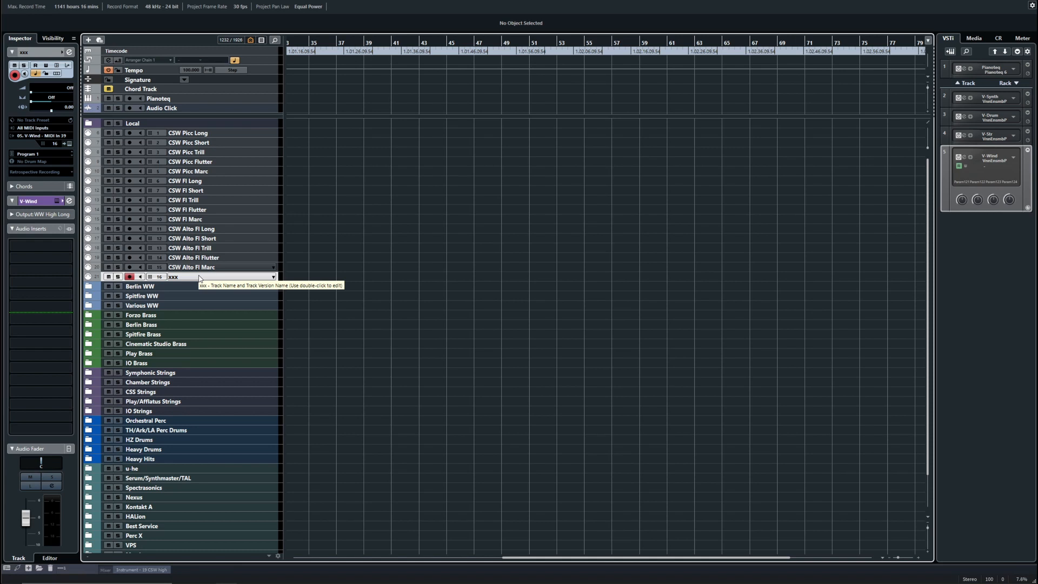
key("ctrl+shift+d")
left_click(160, 287)
left_click(166, 304)
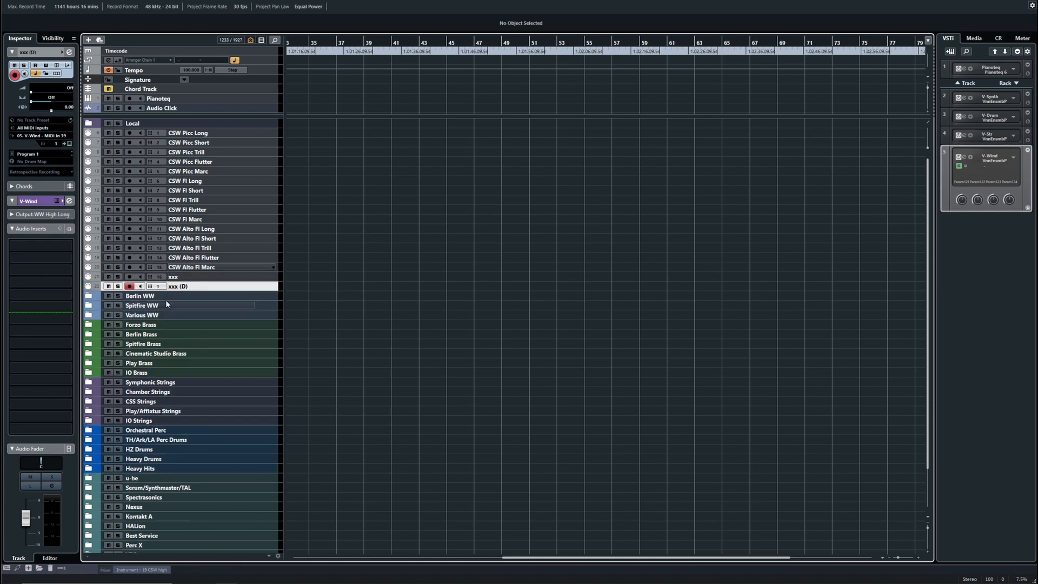
Route the duplicated xxx track's output to V-Wind MIDI In 40
left_click(182, 271)
key("Down")
left_click(61, 136)
type("40")
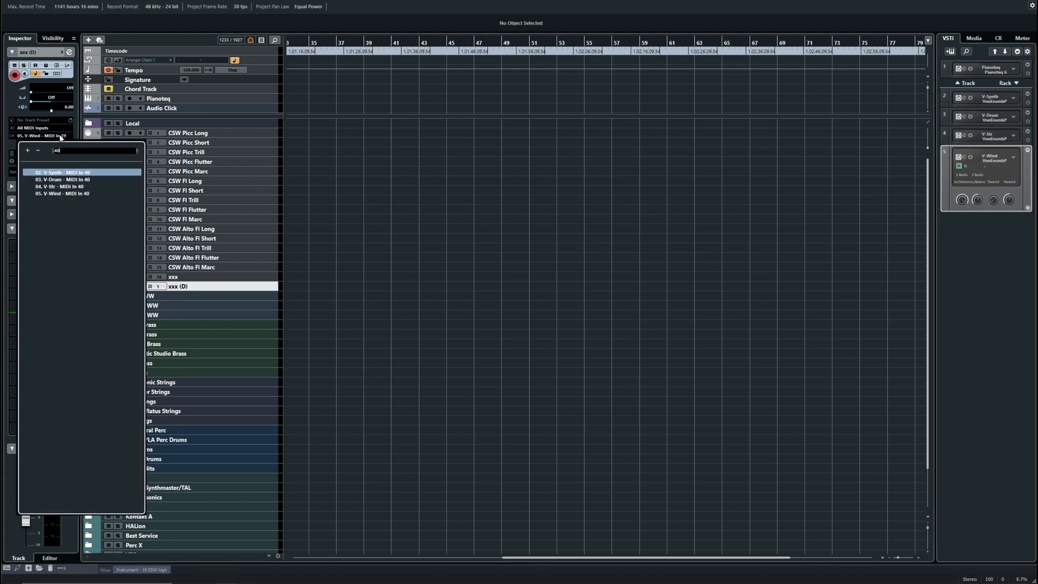
left_click(58, 193)
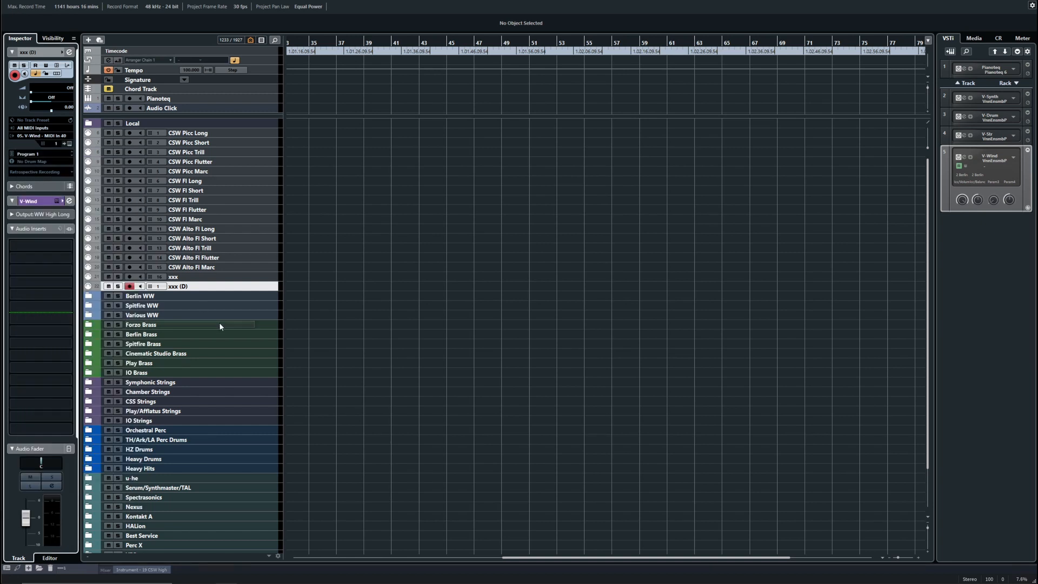
Rename the duplicated xxx track as CSW
double_click(193, 287)
type("CSW Alto Fl")
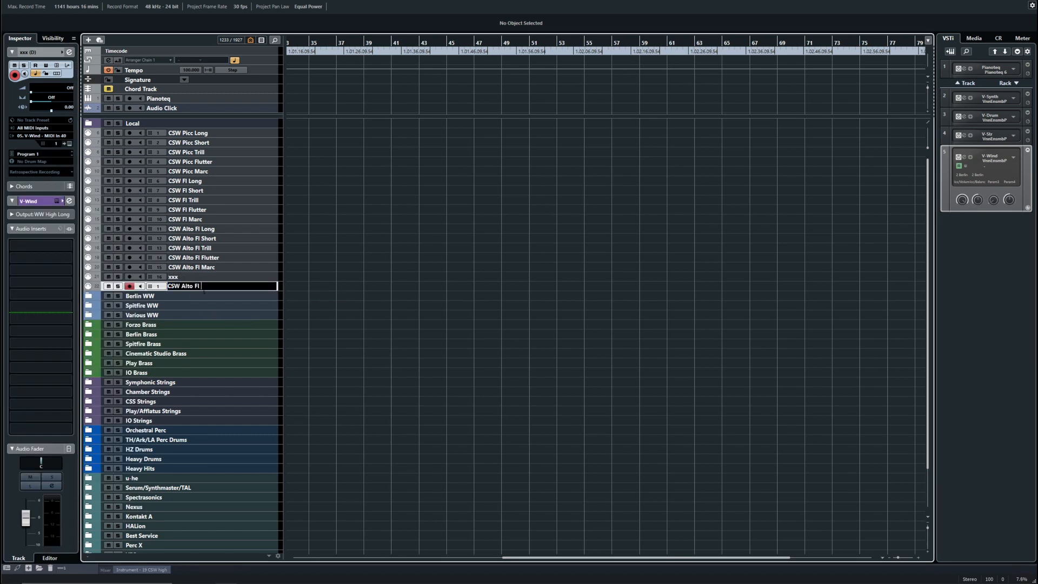
key("BackSpace")
key("BackSpace")
key("BackSpace")
key("BackSpace")
key("BackSpace")
key("BackSpace")
key("Return")
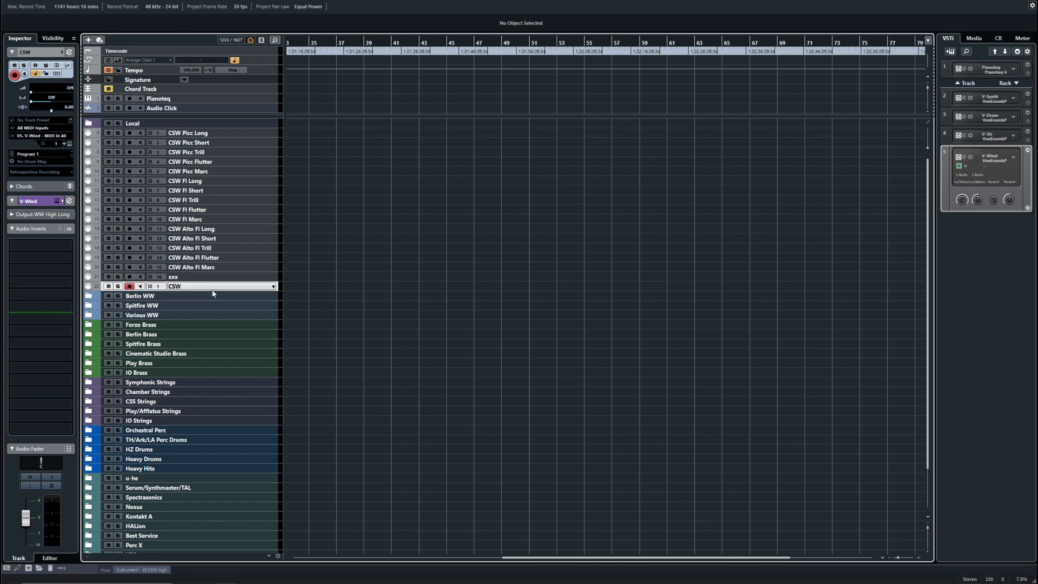
Add 15 MIDI tracks below the CSW track
right_click(222, 287)
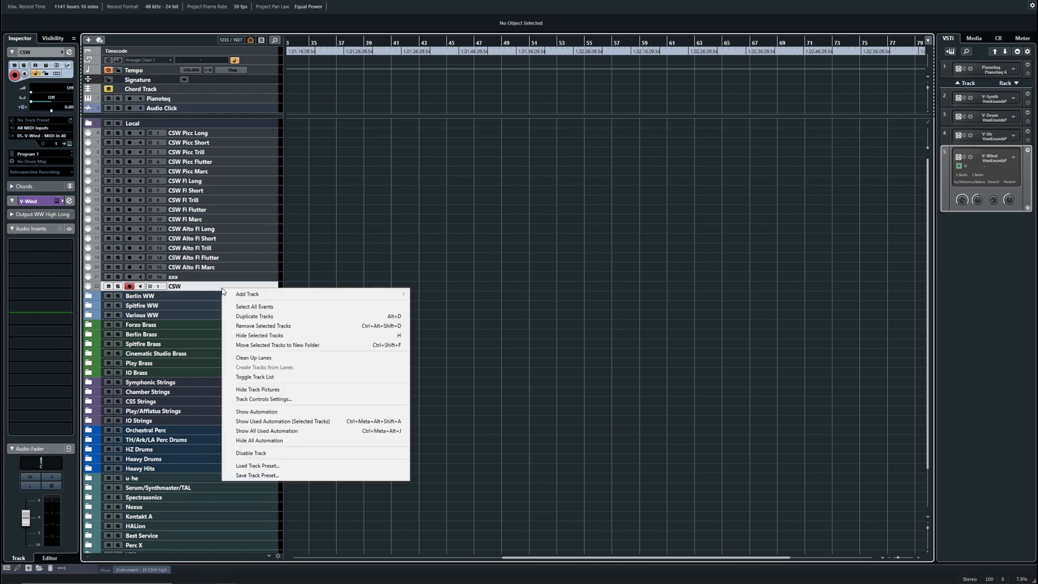
mouse_move(314, 294)
left_click(428, 313)
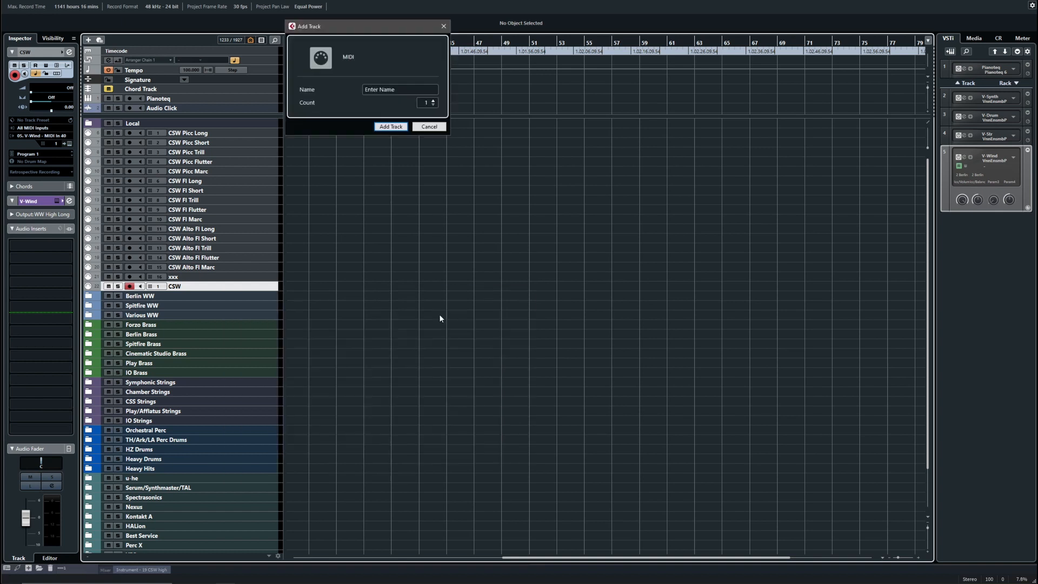
left_click(428, 103)
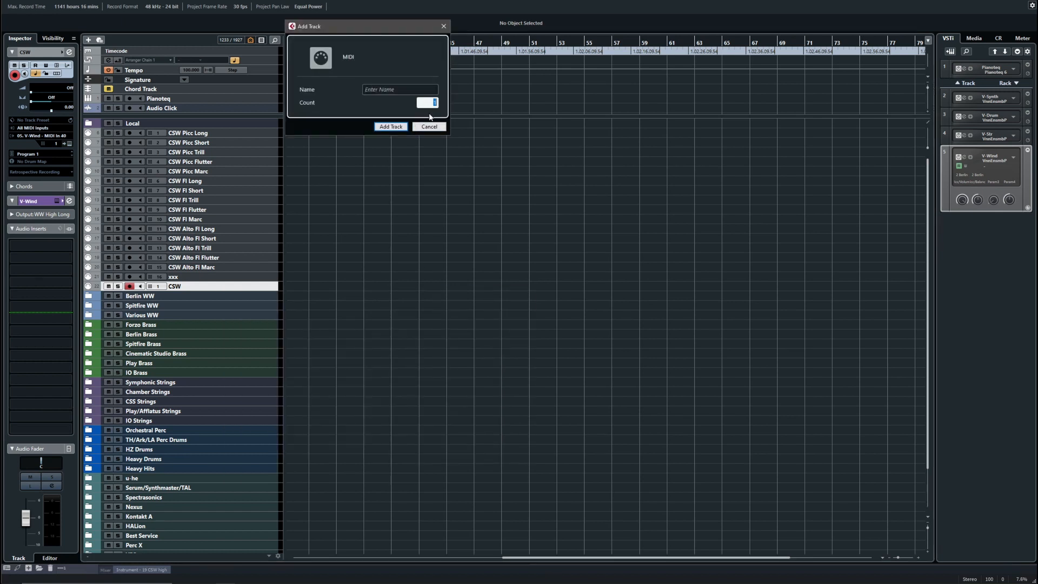
type("15")
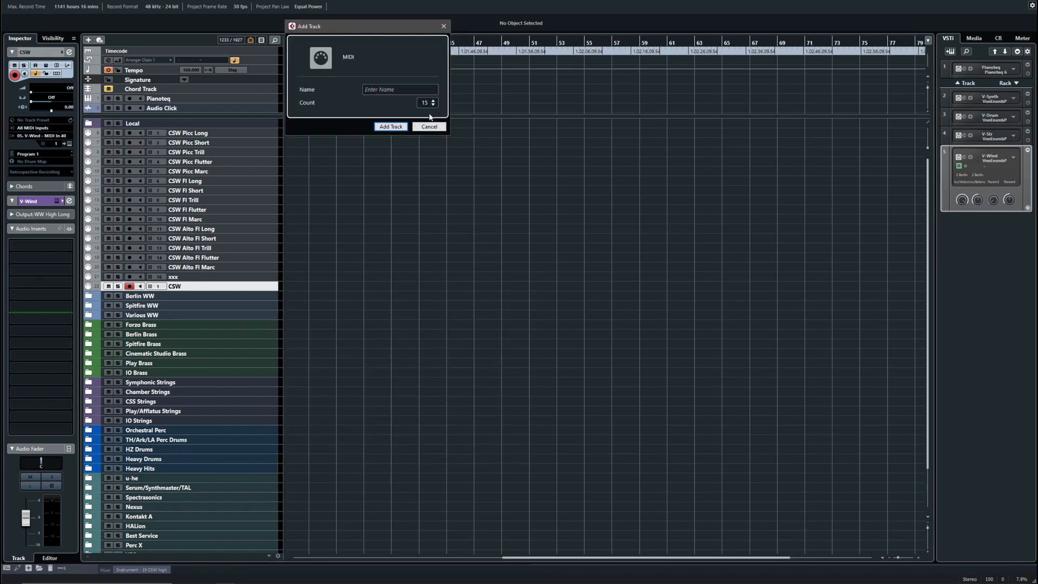
left_click(391, 127)
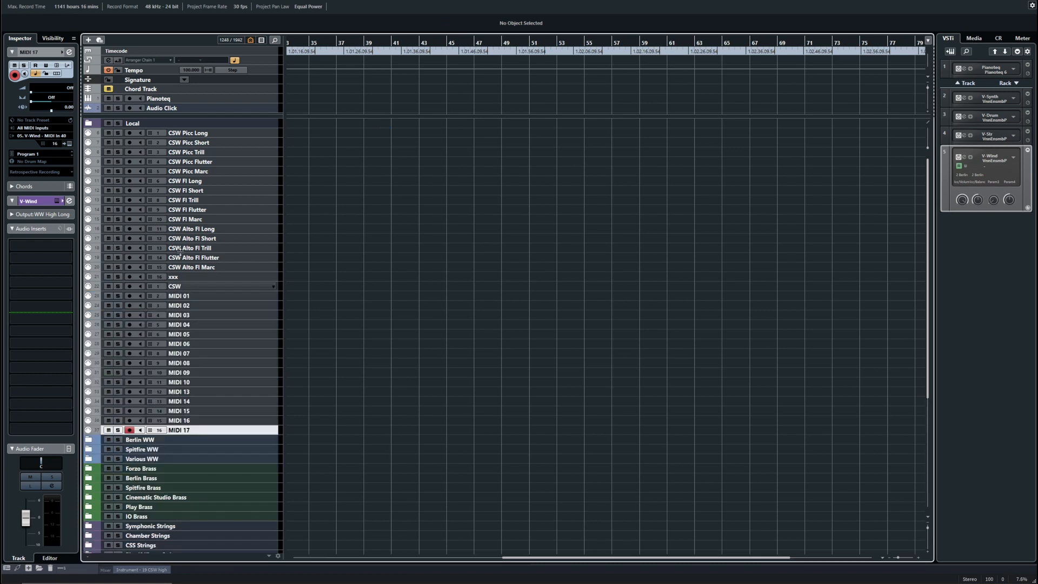
Check the CSW track's routing against the Vienna Ensemble Pro mixer and look over the track list in Cubase
left_click(186, 285)
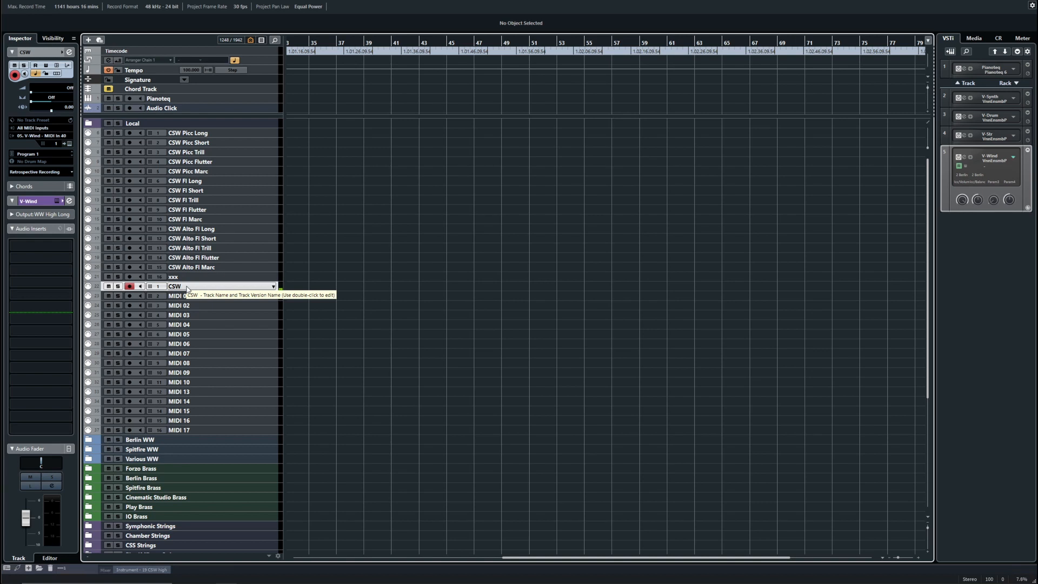
key("alt+Tab")
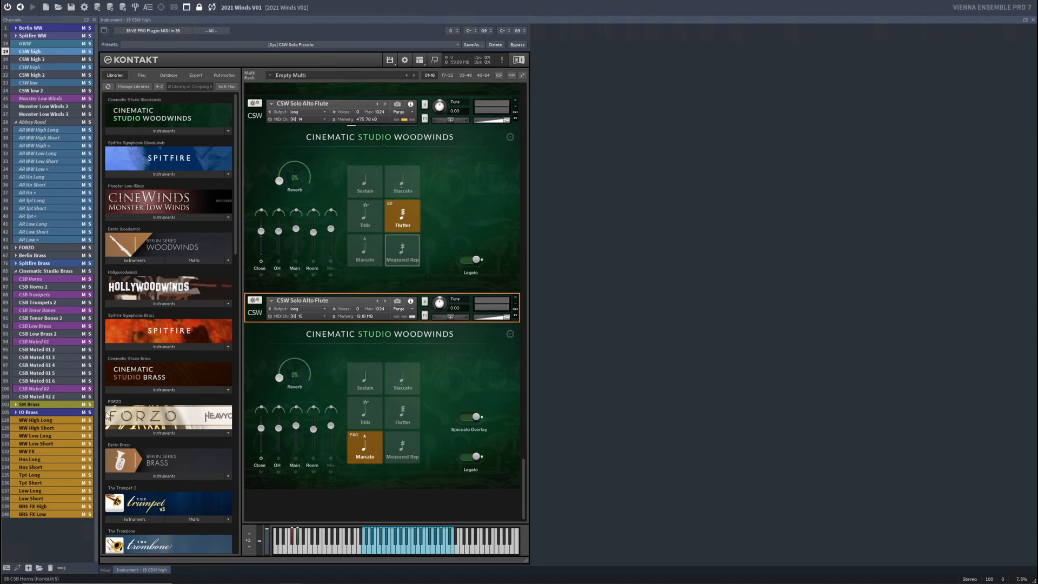
left_click(105, 570)
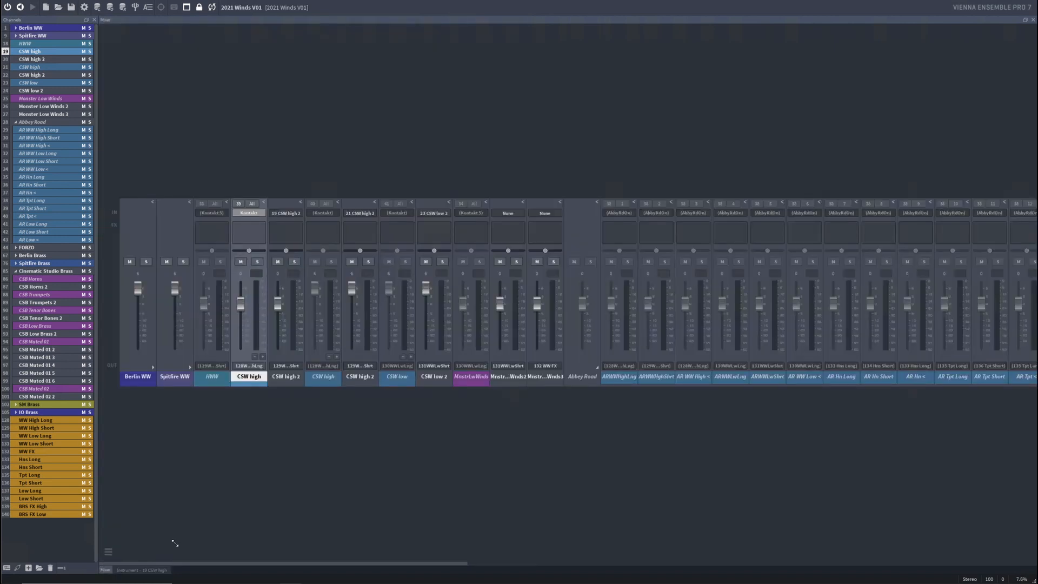
key("alt+Tab")
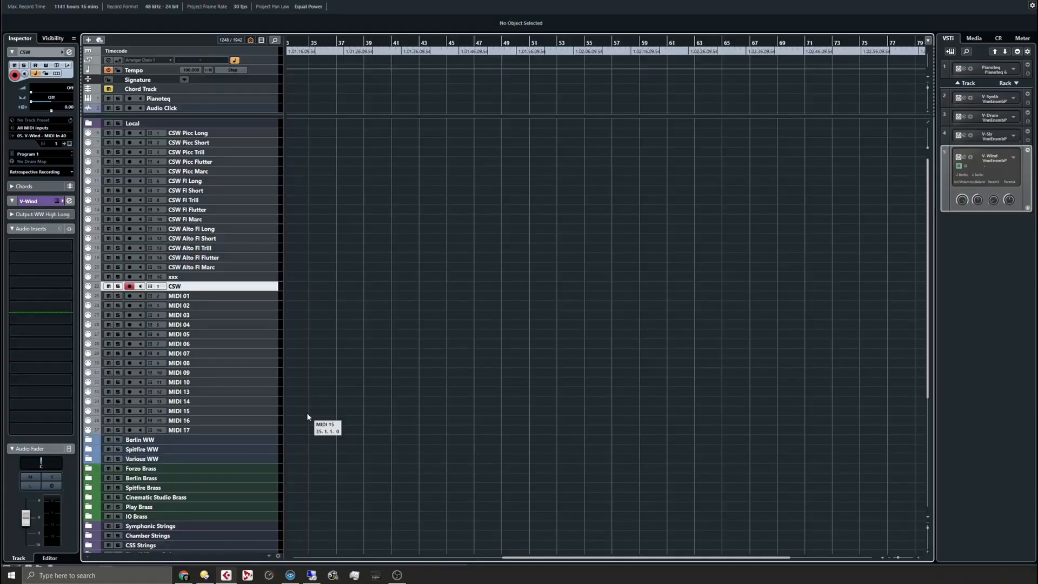
left_click(203, 288)
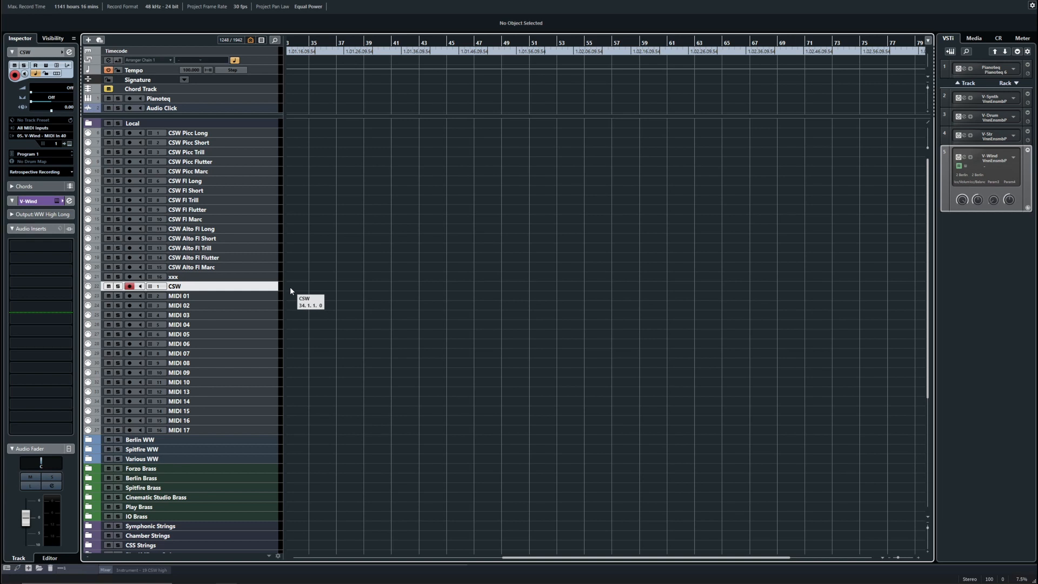
scroll(290, 287, "left", 10)
scroll(290, 287, "down", 5)
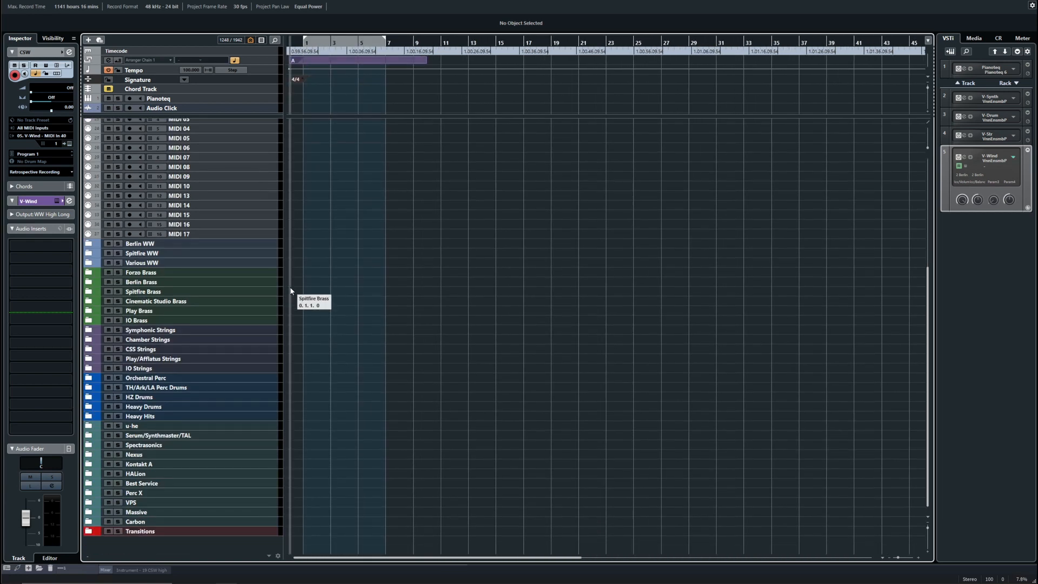
scroll(289, 286, "up", 5)
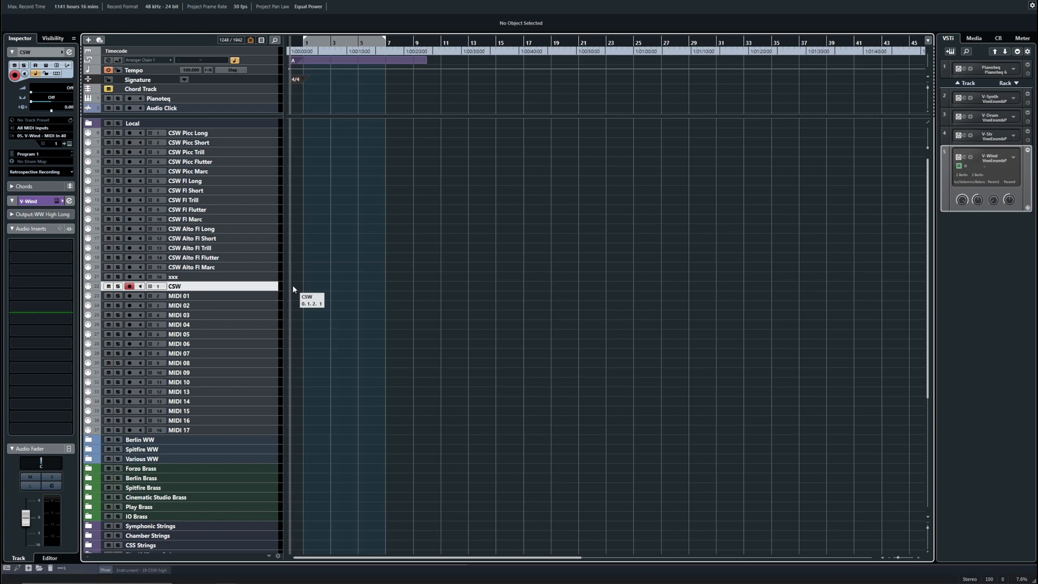
Enable the second CSW high instance in Vienna Ensemble Pro, examine its clarinet, oboe and cor anglais patches, and disable it again
key("alt+Tab")
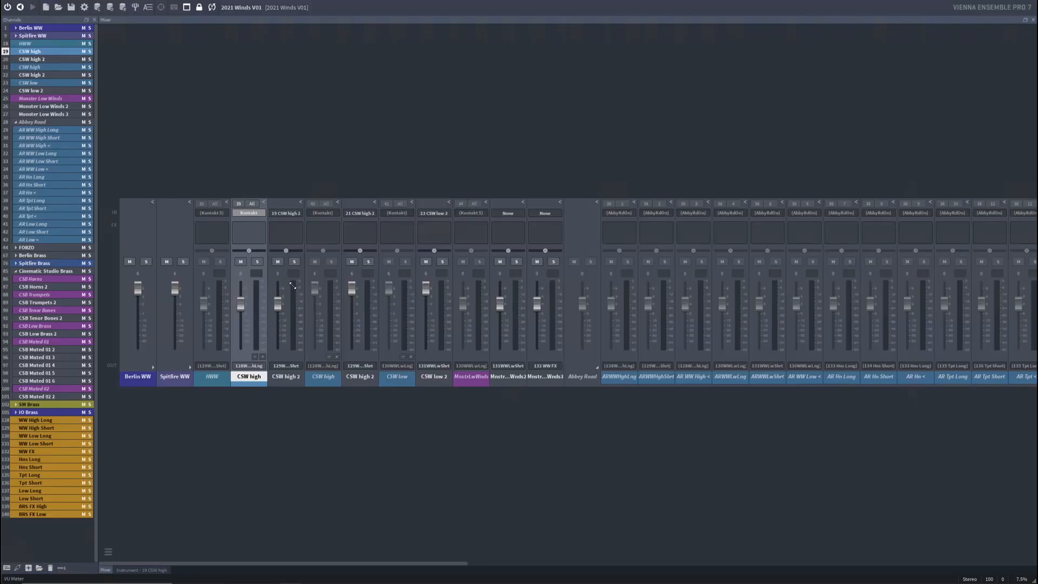
left_click(38, 67)
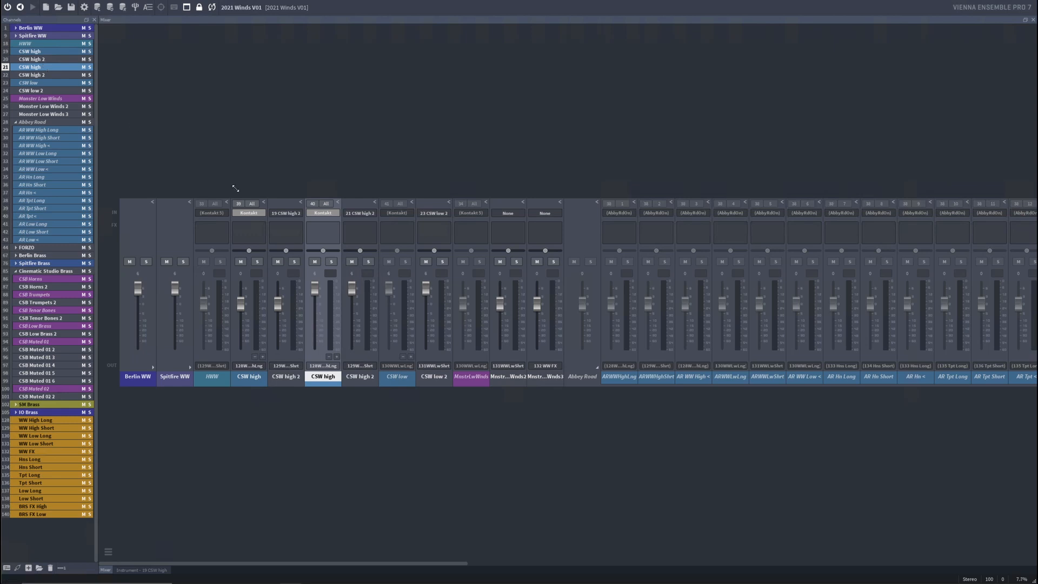
double_click(49, 68)
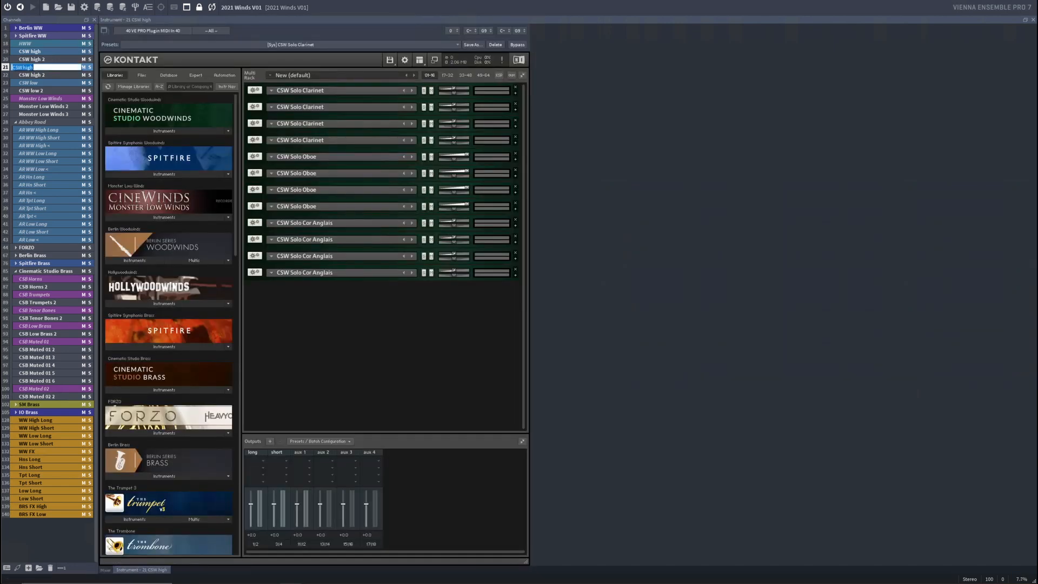
left_click(33, 51)
left_click(32, 67)
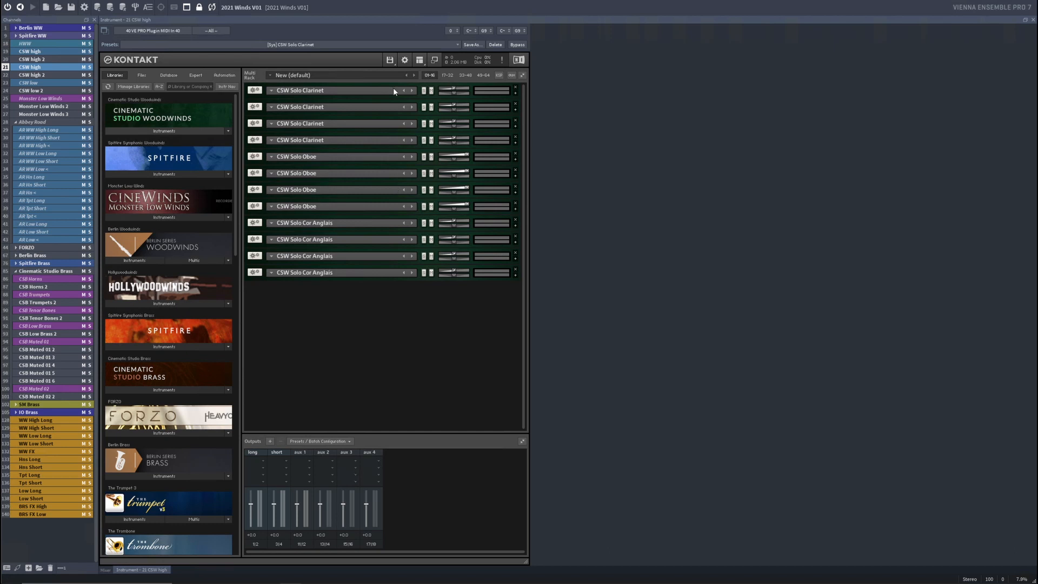
key("d")
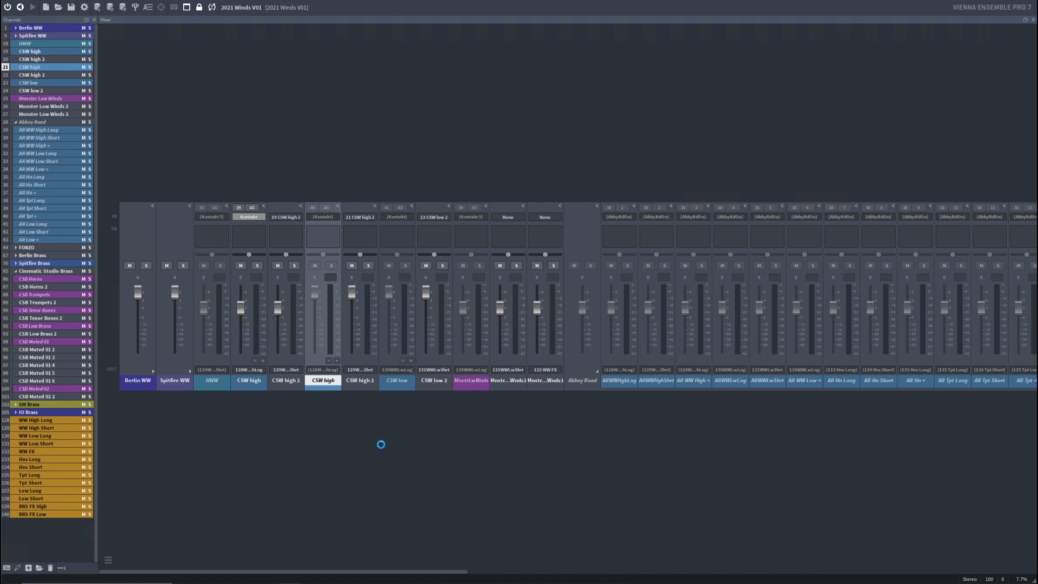
Return to Cubase and rename the CSW track as CSW Clar Long
key("alt+Tab")
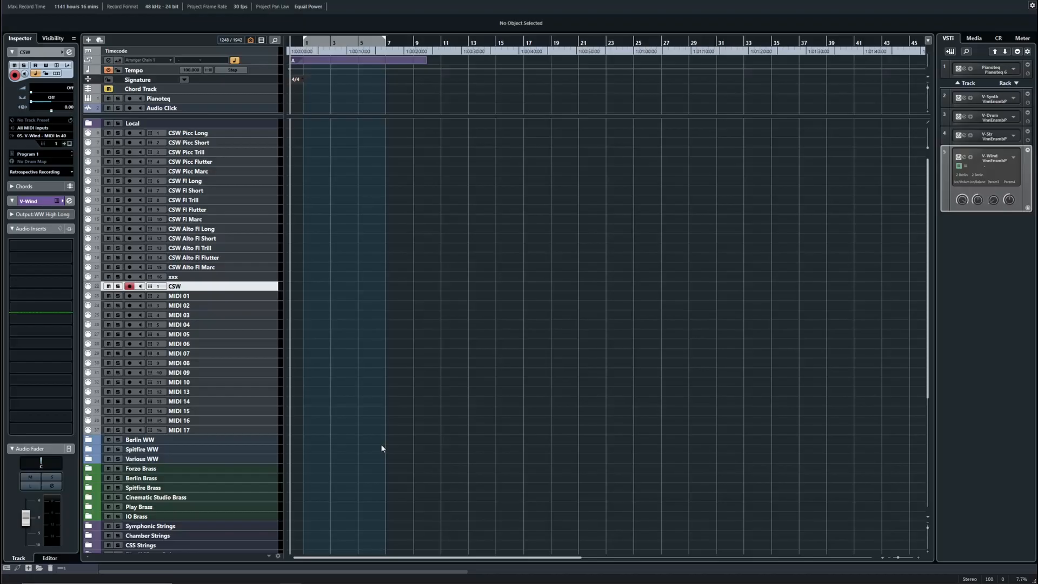
double_click(199, 287)
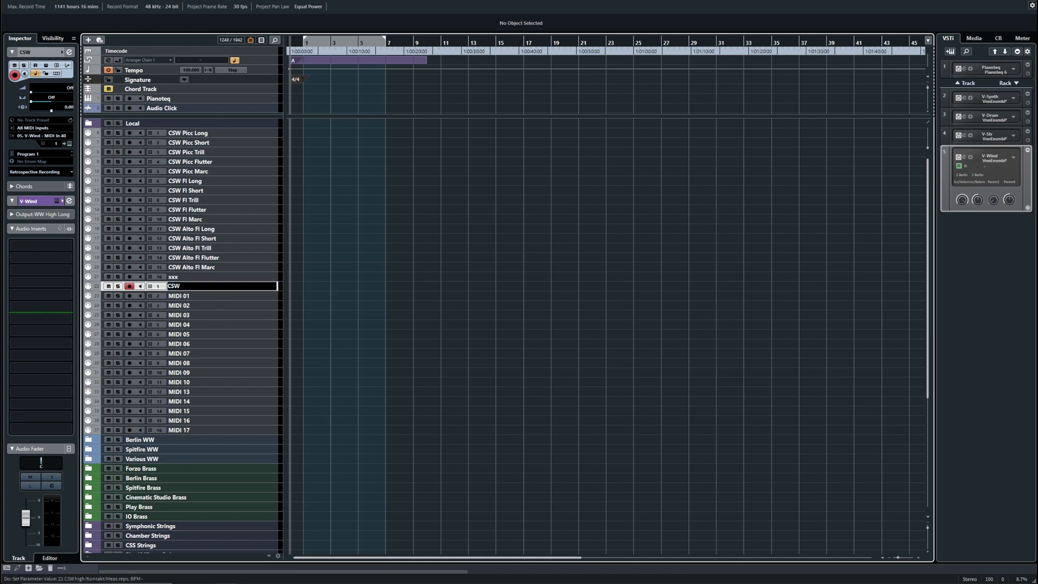
type("Clar Long")
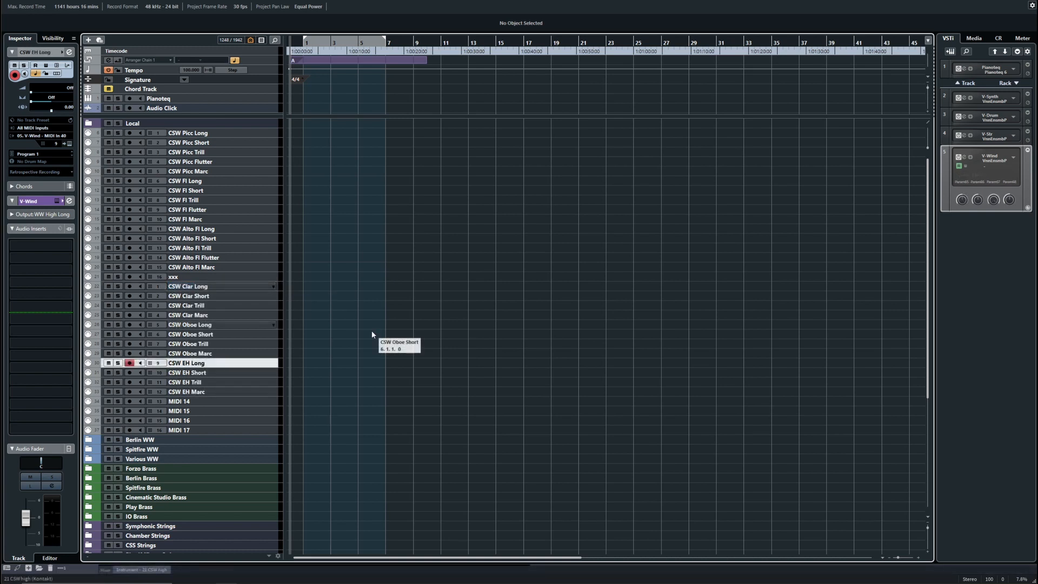
Record-enable all clarinet, oboe and English horn tracks together, and audition CSW Clar Long, Short, Trill and Marc one by one
left_click(202, 393)
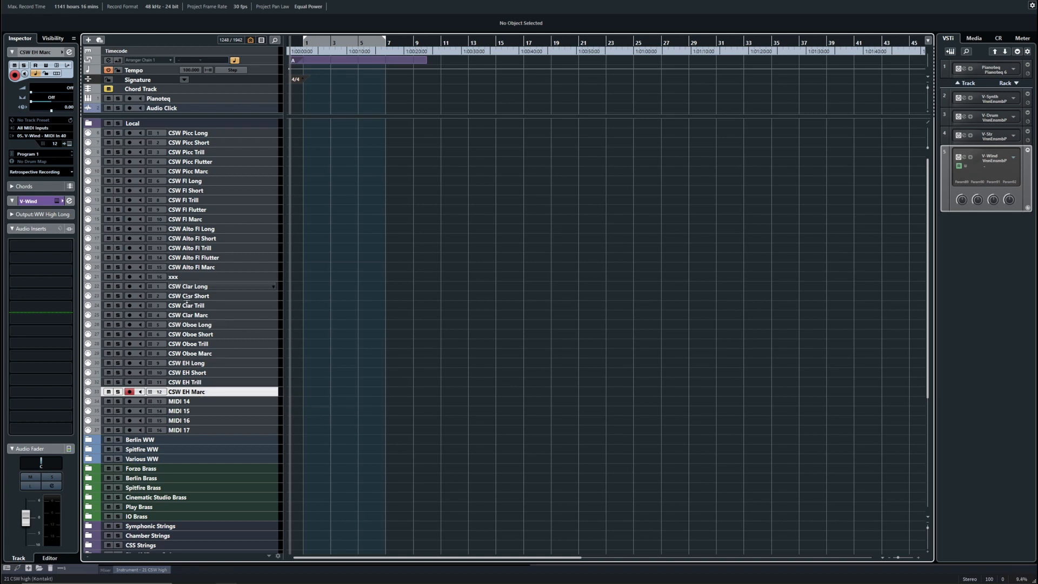
left_click(206, 301, "shift")
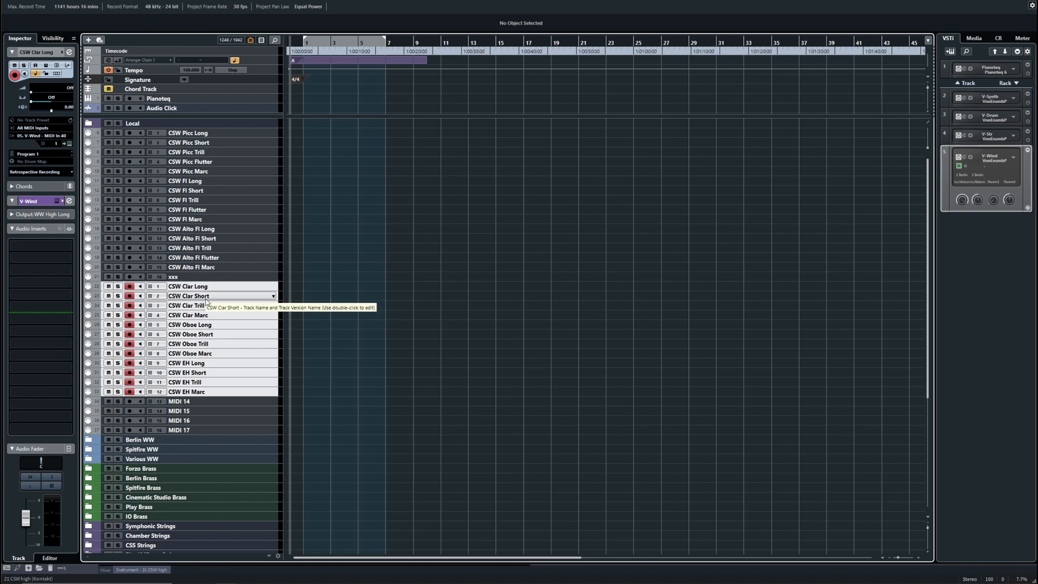
left_click(206, 287)
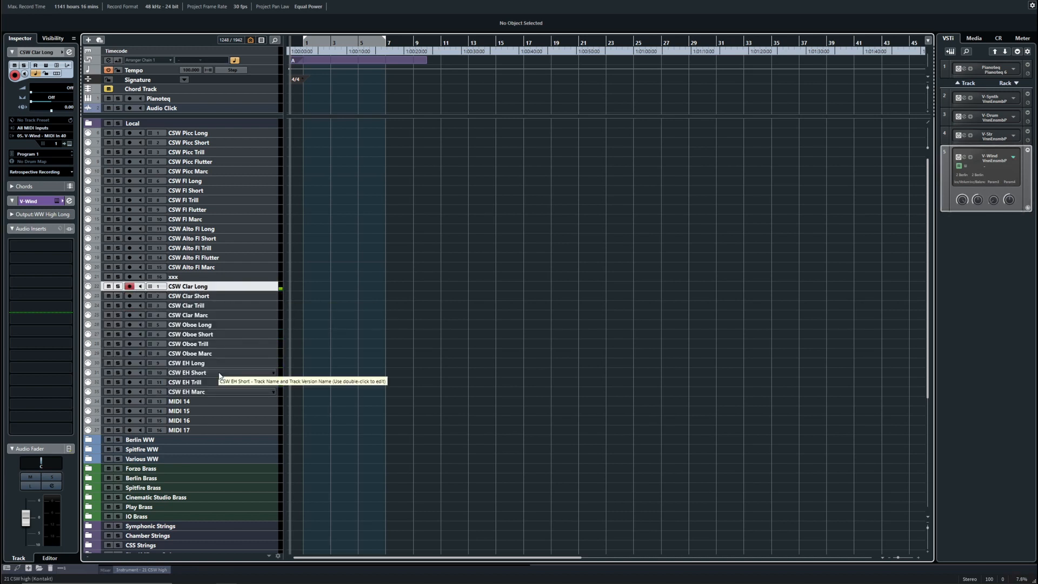
key("Down")
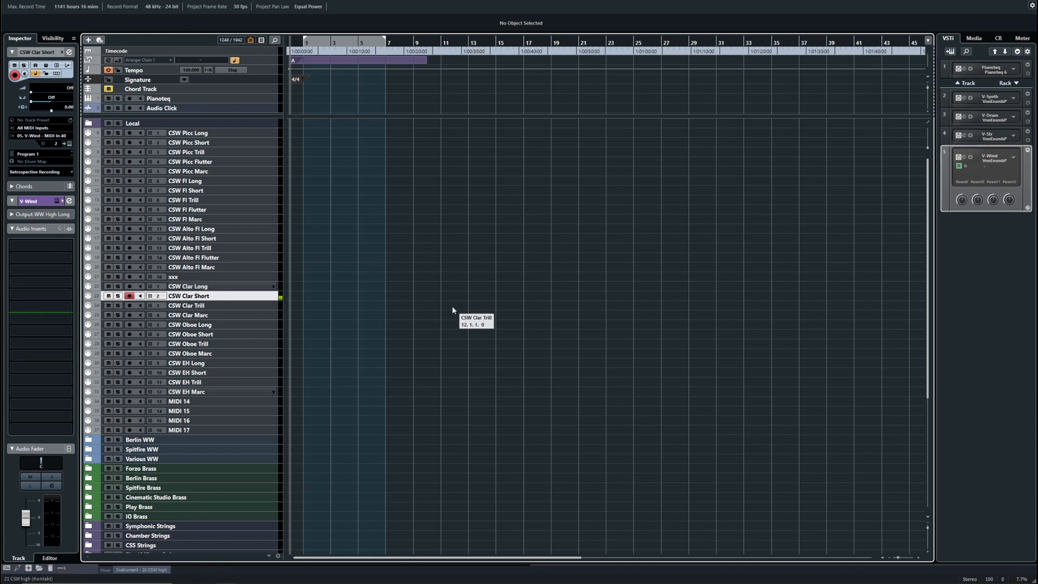
key("Down")
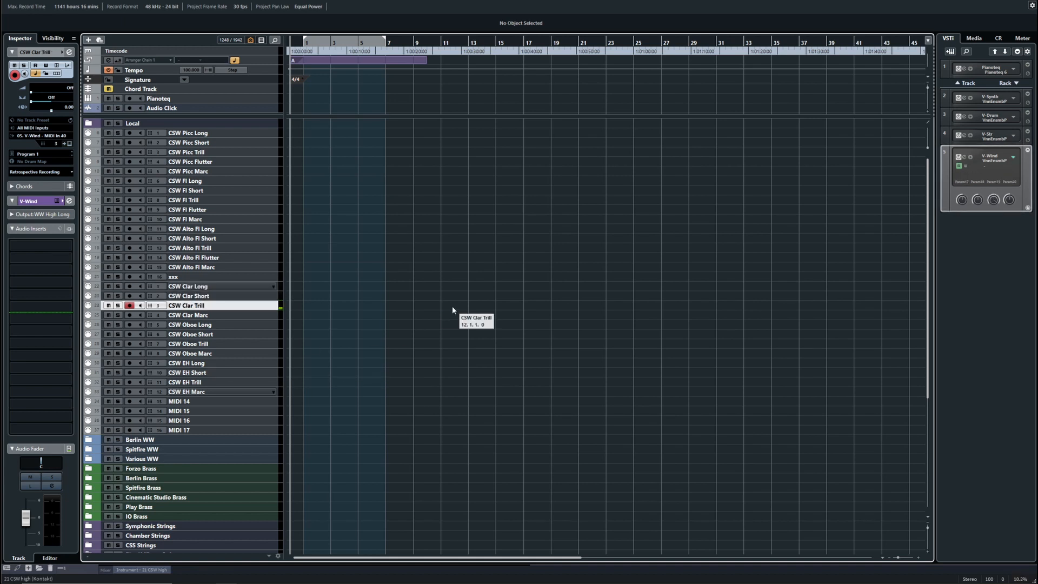
key("Down")
Audition the CSW Oboe and CSW EH tracks one after another, from Oboe Long through EH Marc
key("Down")
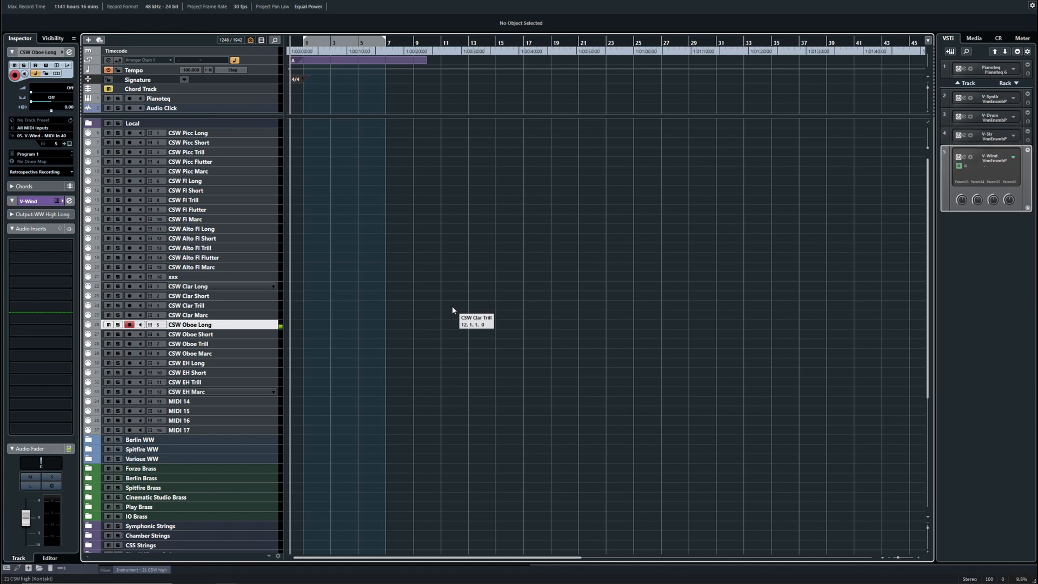
key("Down")
key("Down")
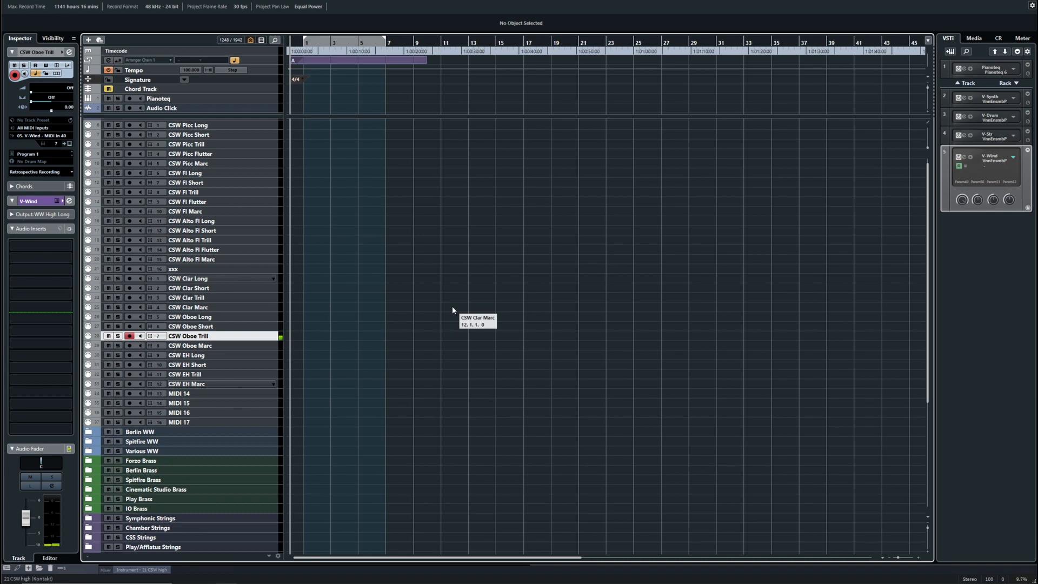
key("Down")
key("Down")
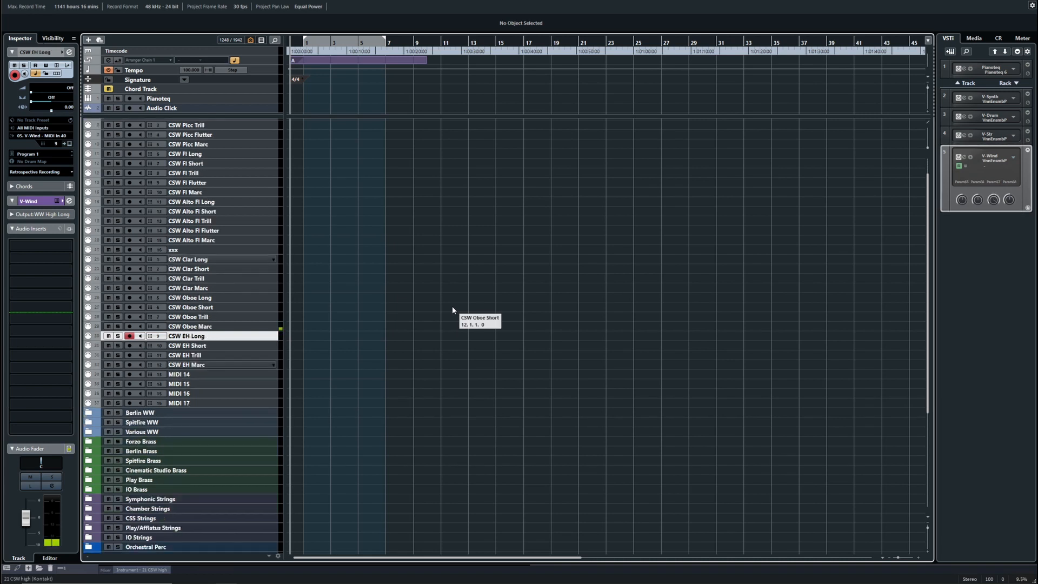
key("Down")
key("Down")
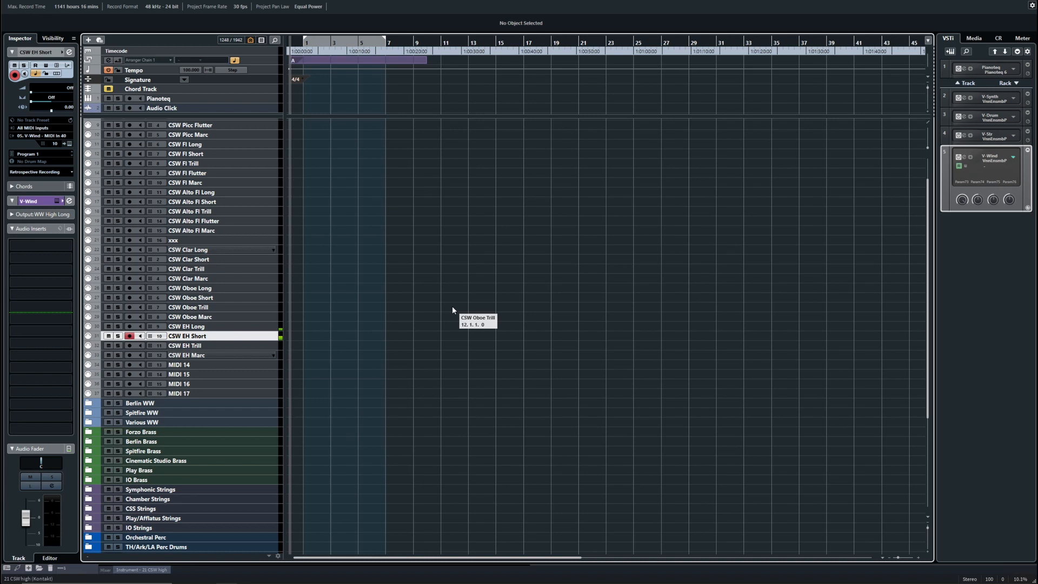
key("Down")
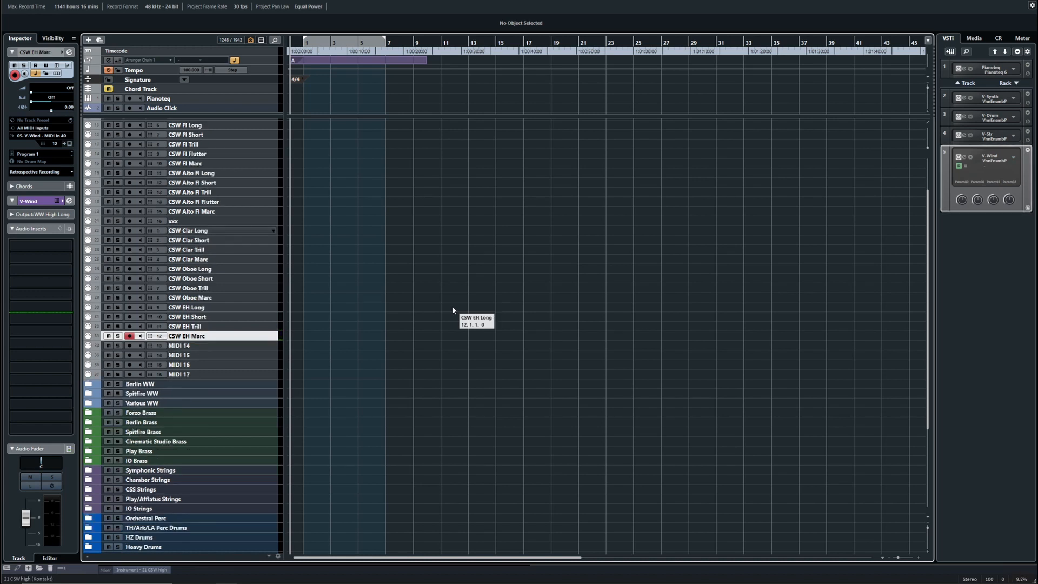
Switch to Vienna Ensemble Pro and expand all Kontakt instruments in the third CSW high channel to reach the marcato clarinet patch
left_click(203, 234)
left_click(210, 271)
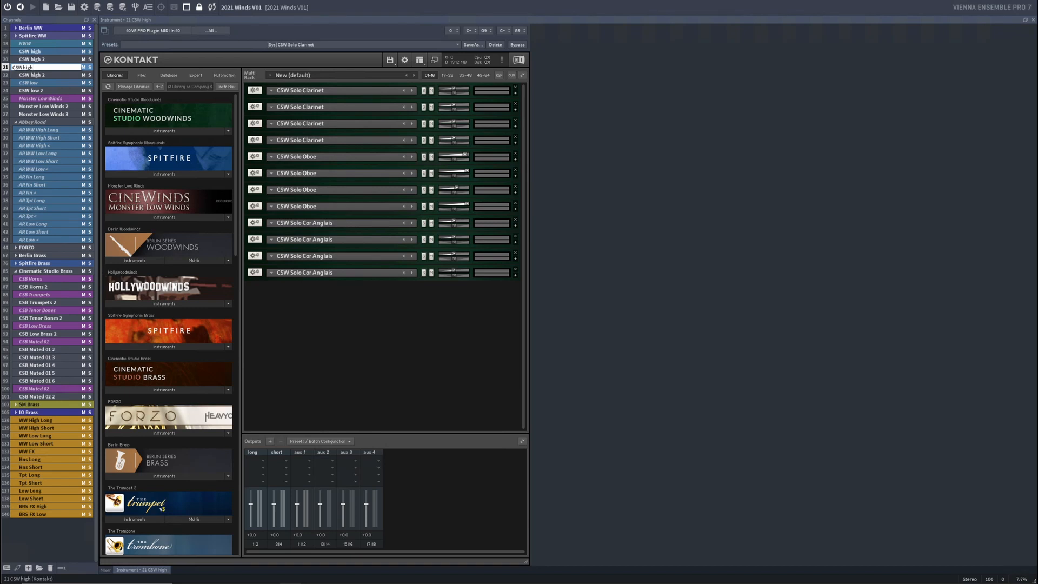
key("Return")
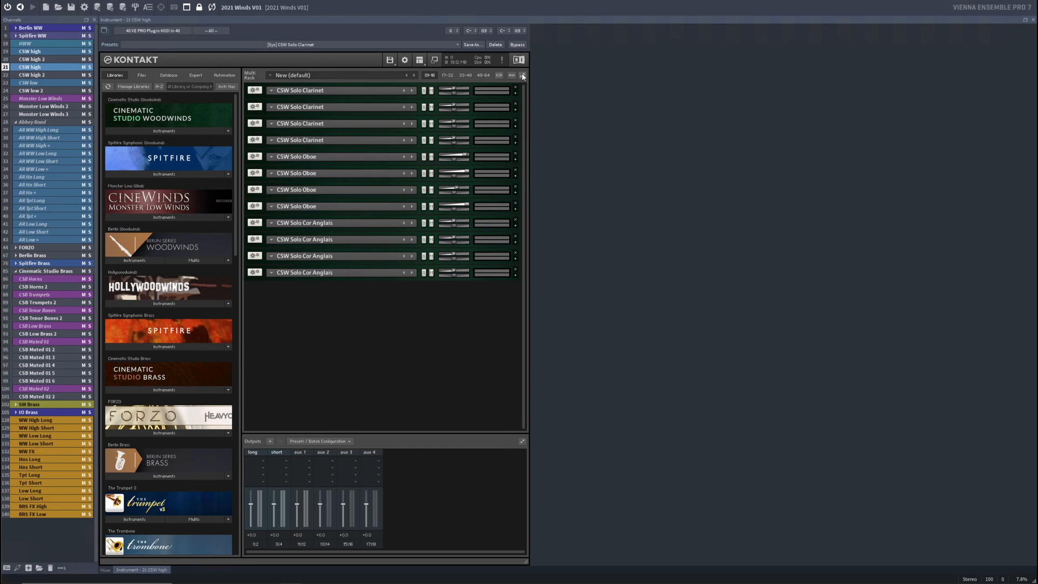
left_click(523, 76)
left_click_drag(524, 93, 531, 172)
Set the marcato clarinet patch's MIDI Controller #7 (Volume) range to -oo .. 12 dB in its instrument options
left_click(254, 115)
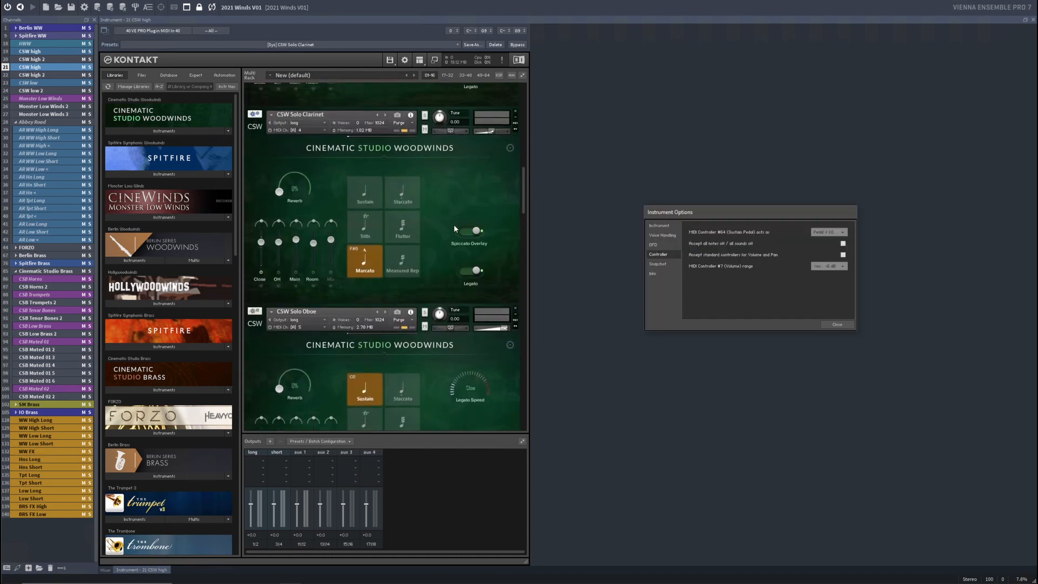
left_click(833, 266)
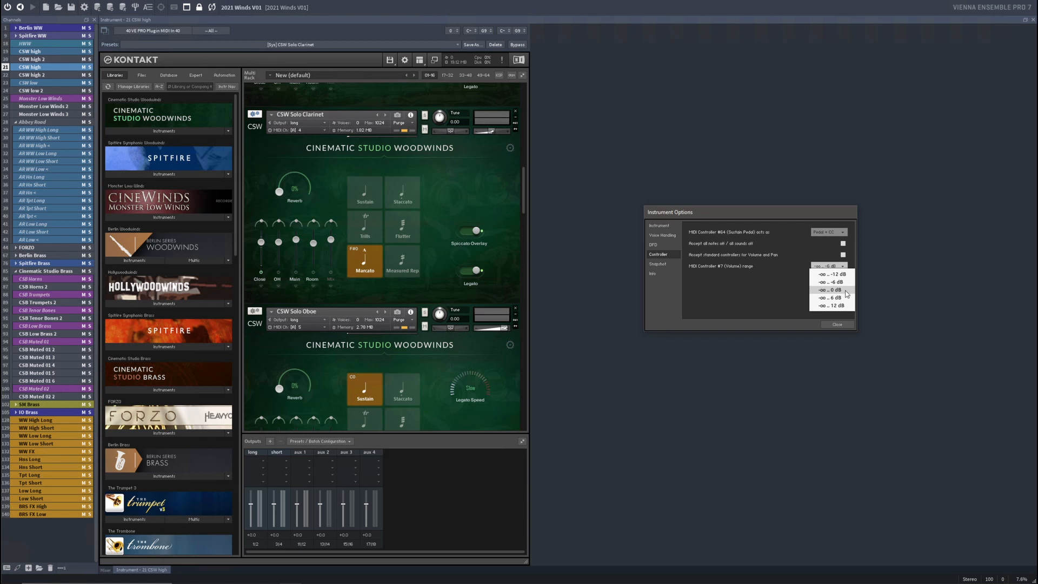
left_click(839, 305)
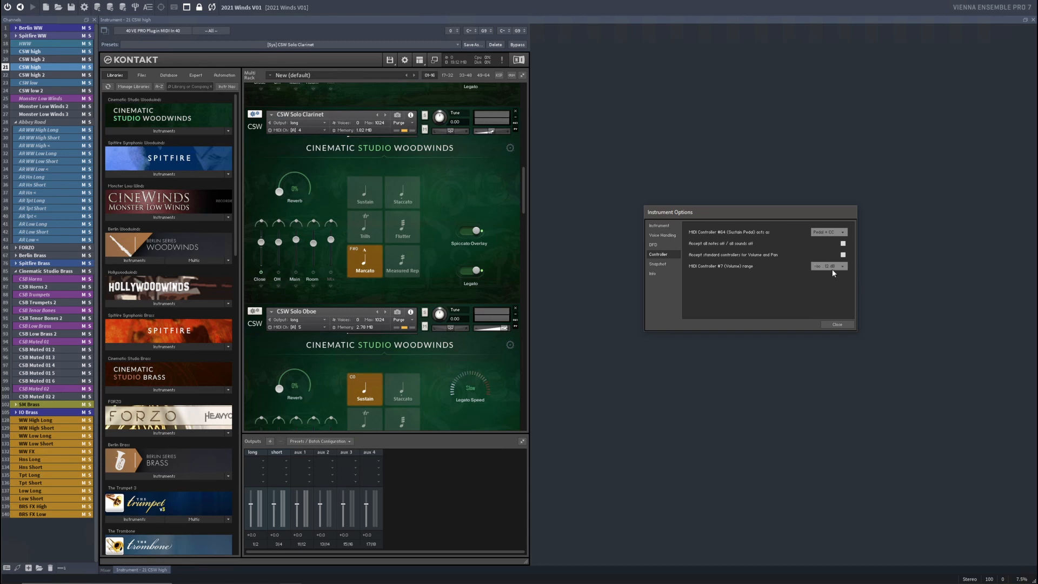
left_click(832, 266)
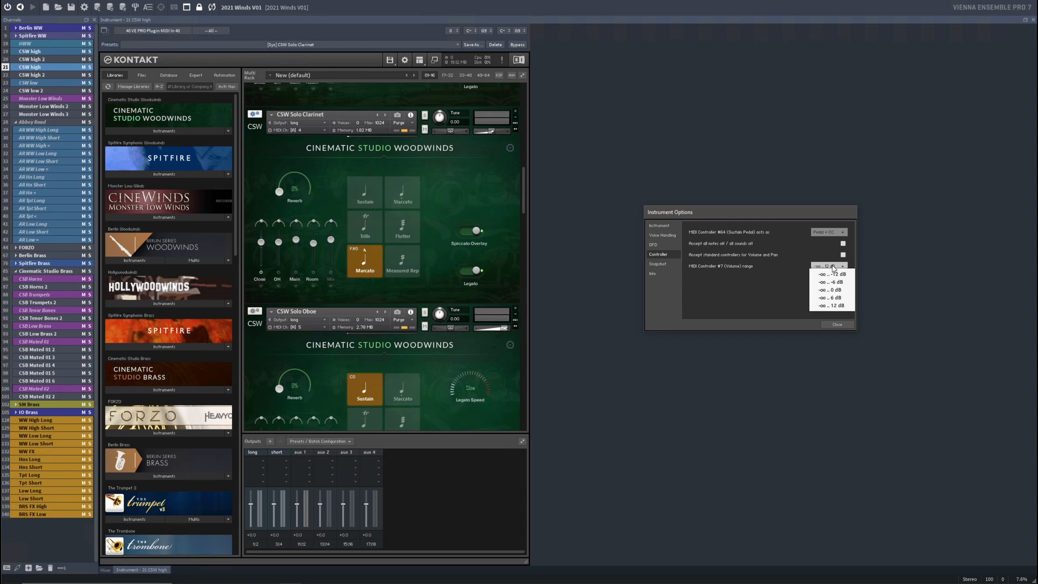
left_click(841, 305)
left_click(837, 325)
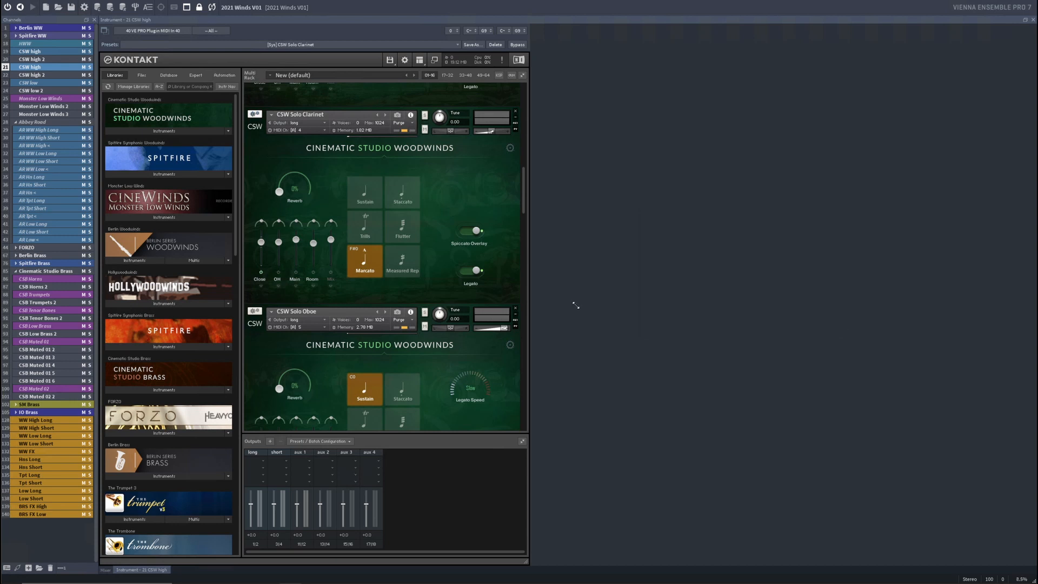
Set the sustain oboe patch's MIDI Controller #7 (Volume) range to -oo .. 12 dB in its instrument options
left_click(254, 312)
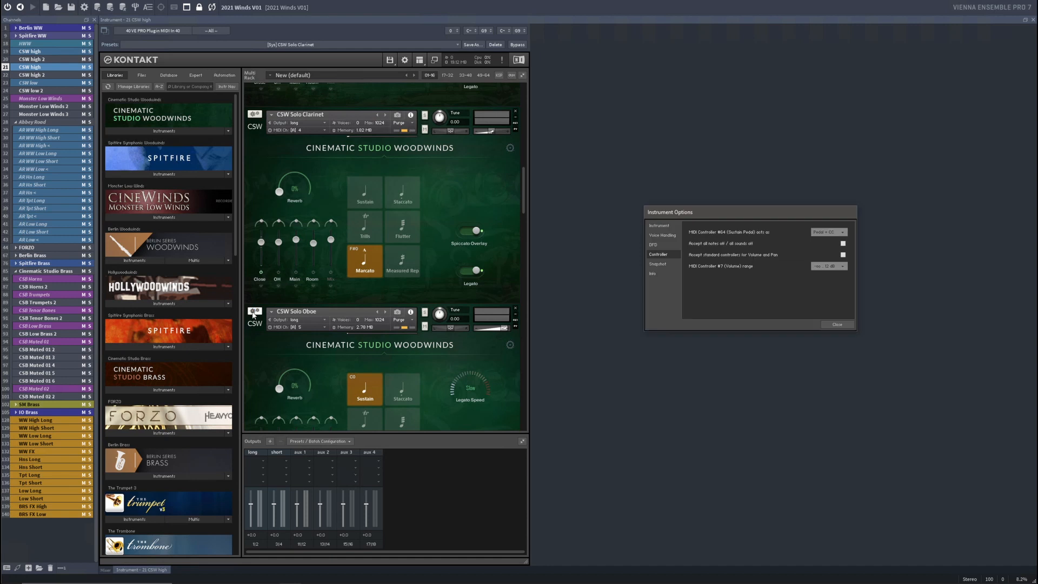
left_click(841, 266)
left_click(840, 306)
left_click(842, 324)
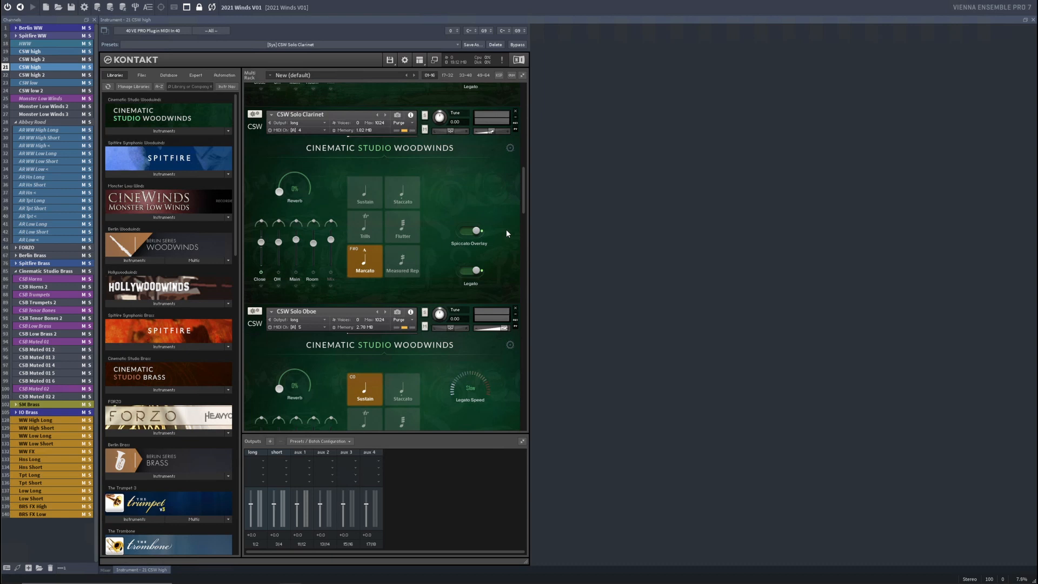
Return to Cubase and rename tracks MIDI 14 to MIDI 17 below CSW EH Marc as xxx
key("alt+Tab")
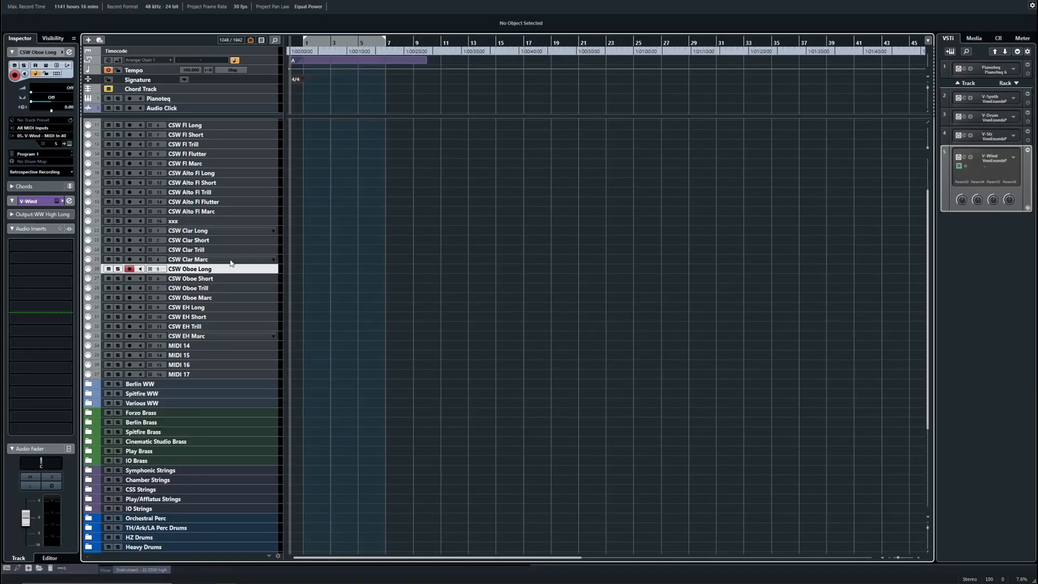
left_click(189, 345)
left_click(192, 374, "shift")
double_click(179, 346)
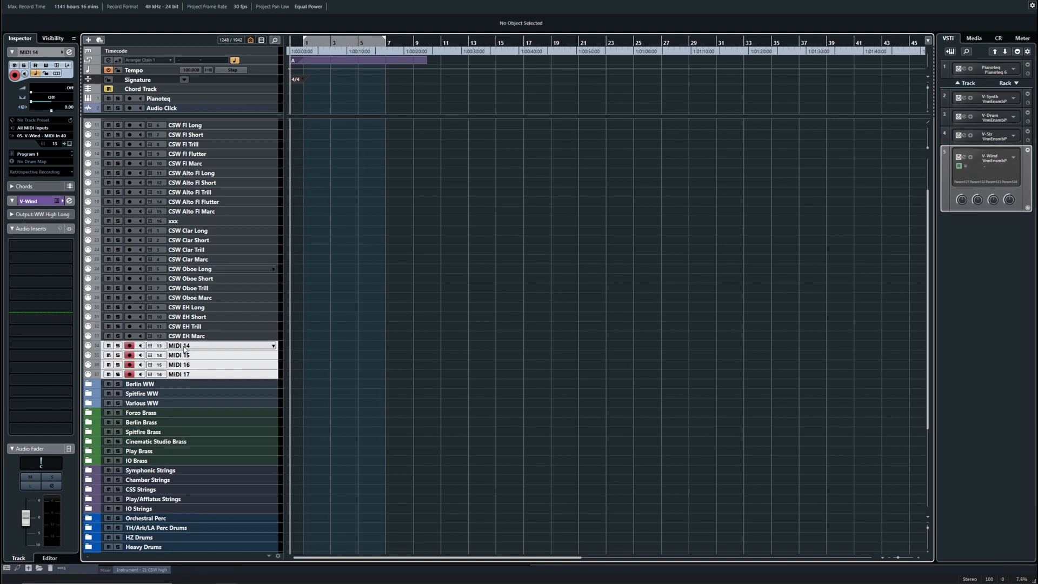
type("xxx")
key("Return")
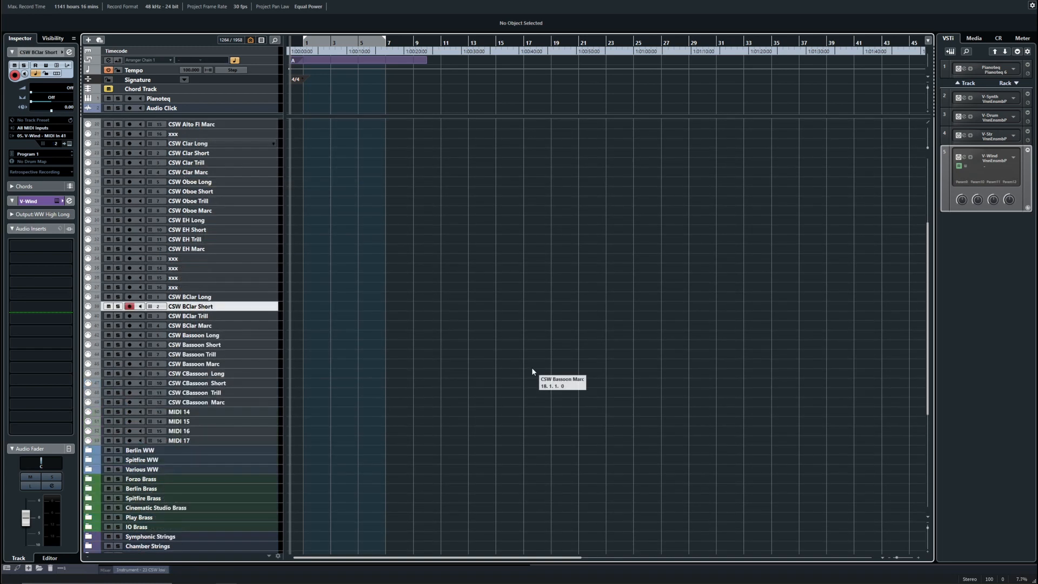
Record-enable all bass clarinet, bassoon and contrabassoon tracks together, and audition the four CSW BClar tracks one by one
left_click(227, 297)
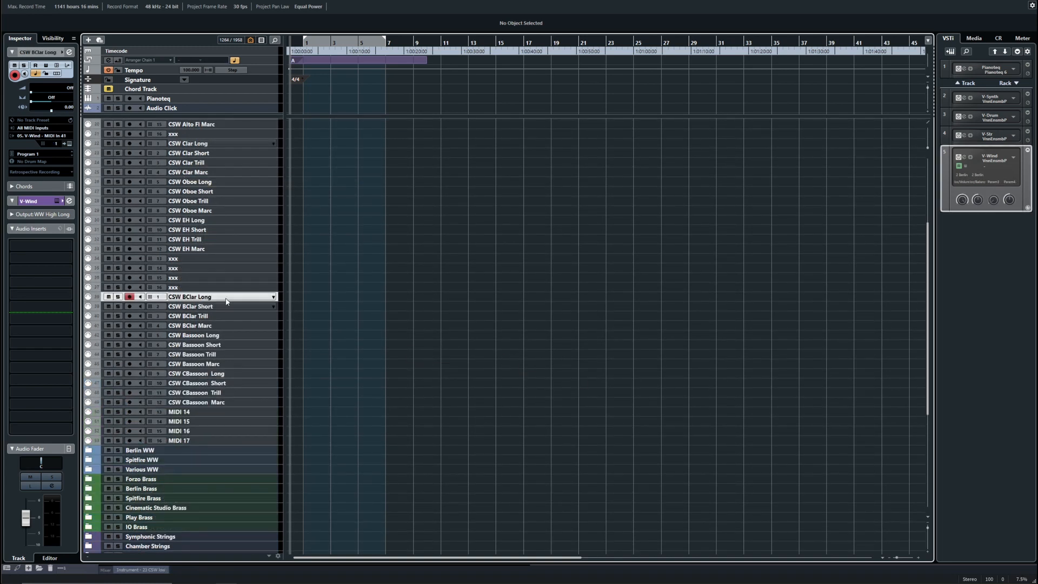
left_click(227, 402, "shift")
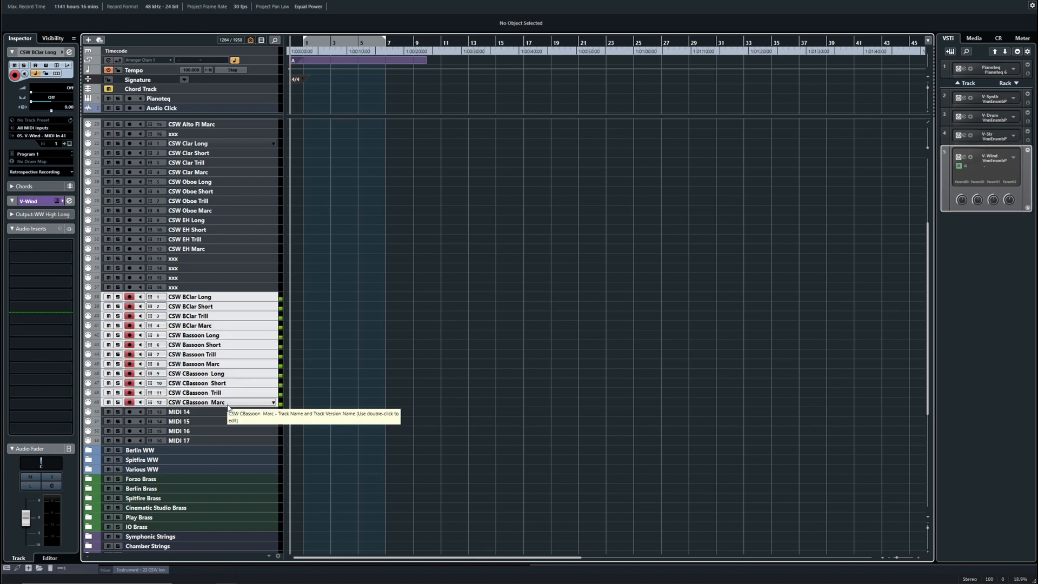
left_click(216, 300)
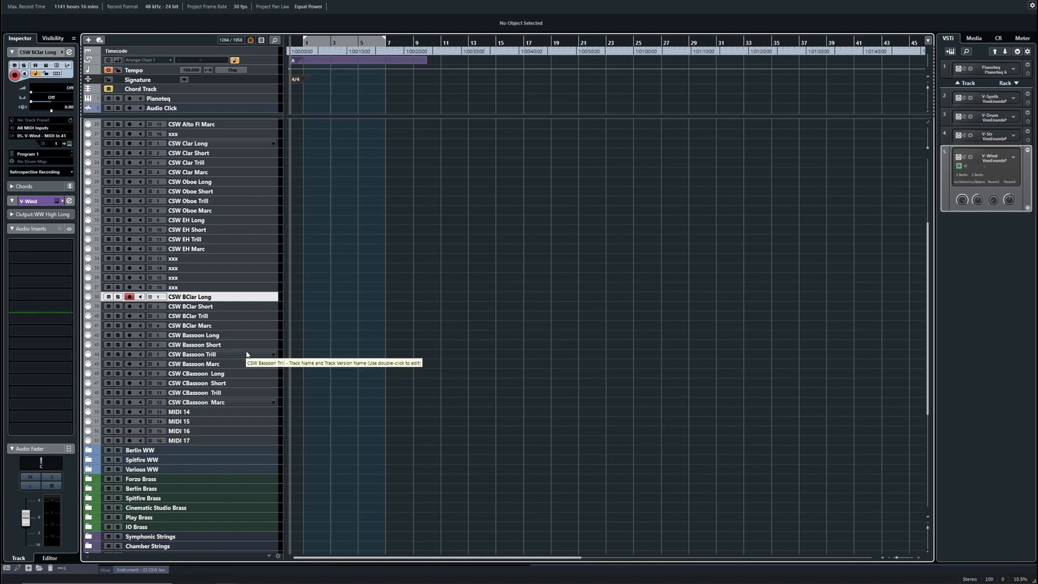
left_click(220, 403, "shift")
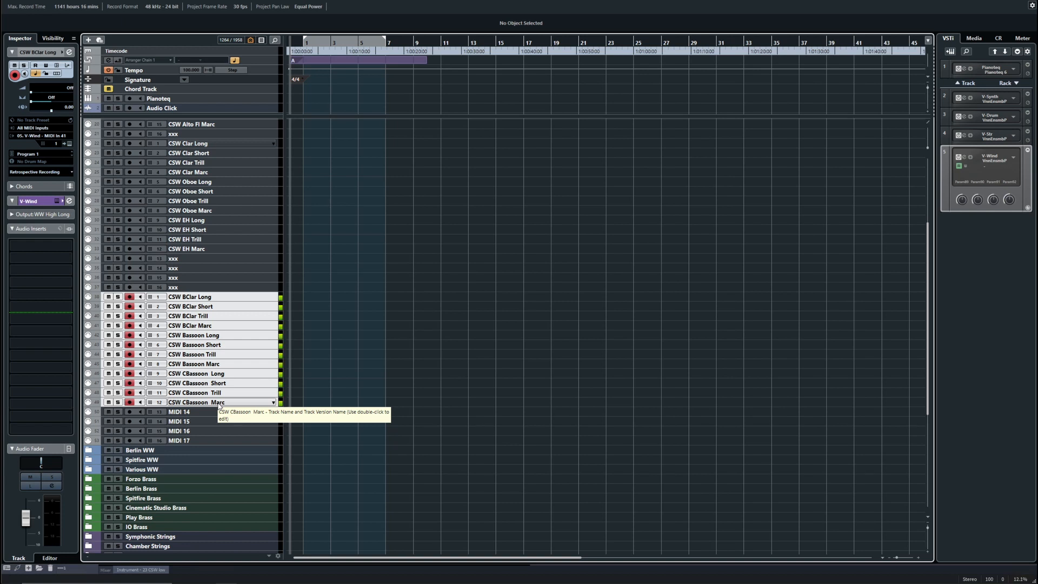
left_click(192, 297)
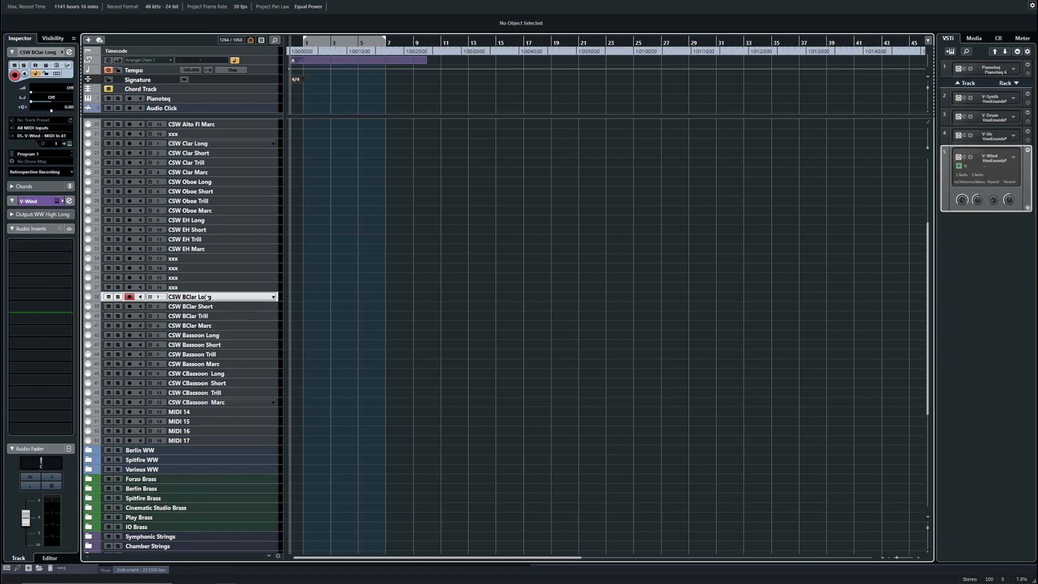
left_click(209, 307)
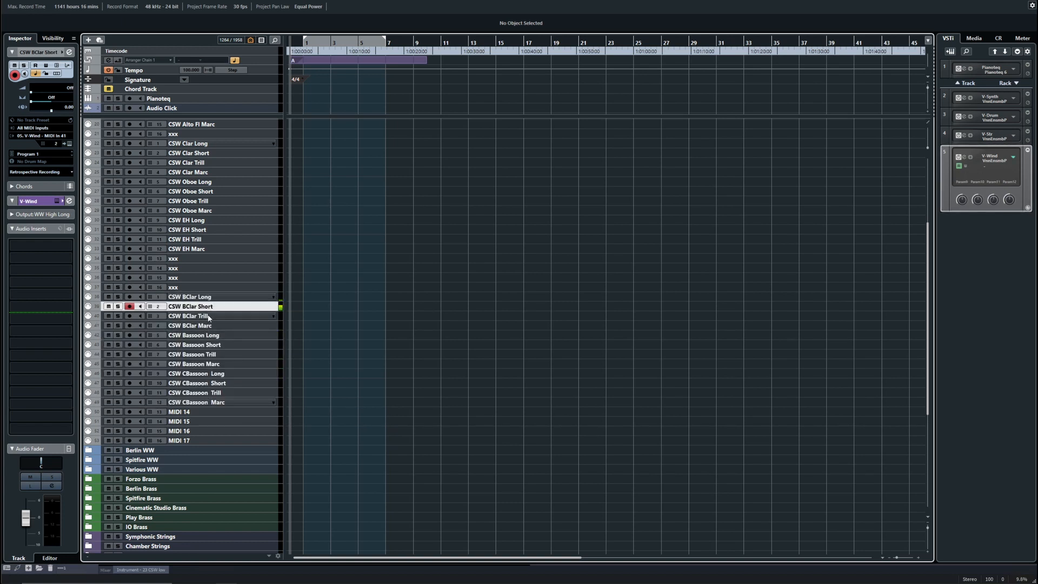
left_click(209, 317)
left_click(209, 326)
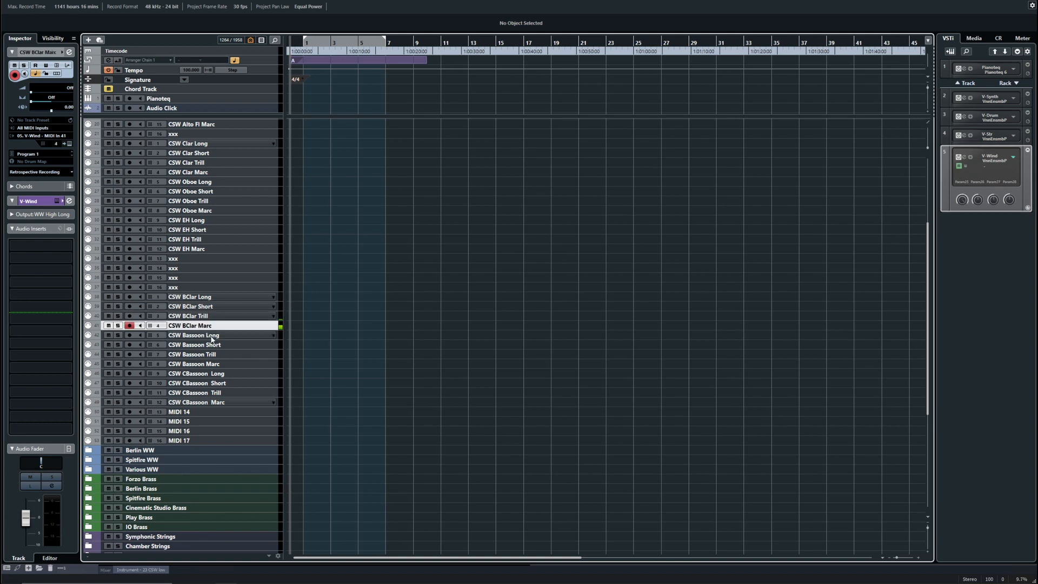
Audition the CSW Bassoon and CSW CBassoon tracks one after another, from Bassoon Long through CBassoon Marc
left_click(211, 336)
left_click(212, 344)
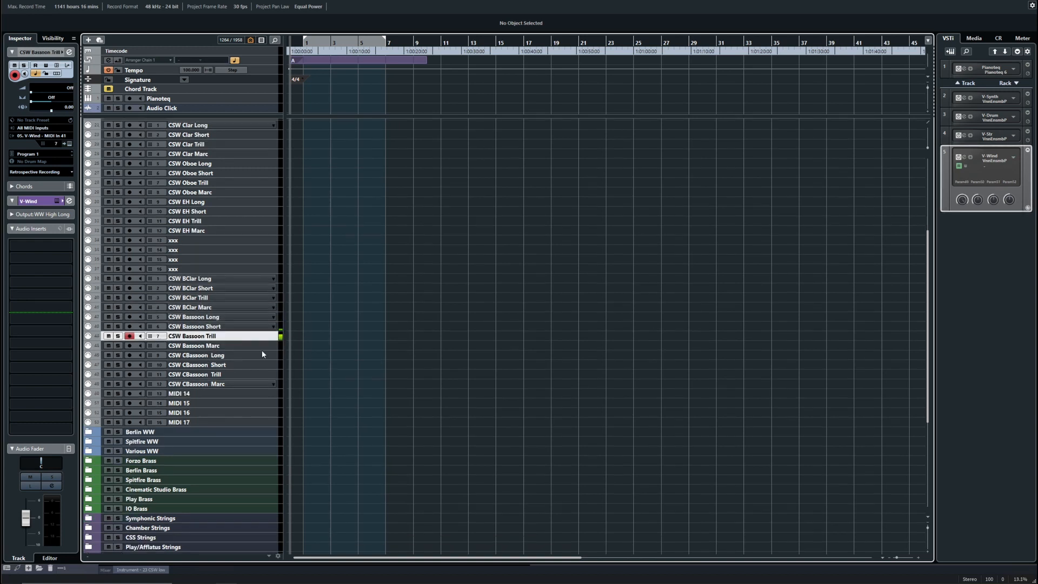
left_click(214, 354)
scroll(261, 349, "down", 1)
key("Down")
key("Down")
key("Down")
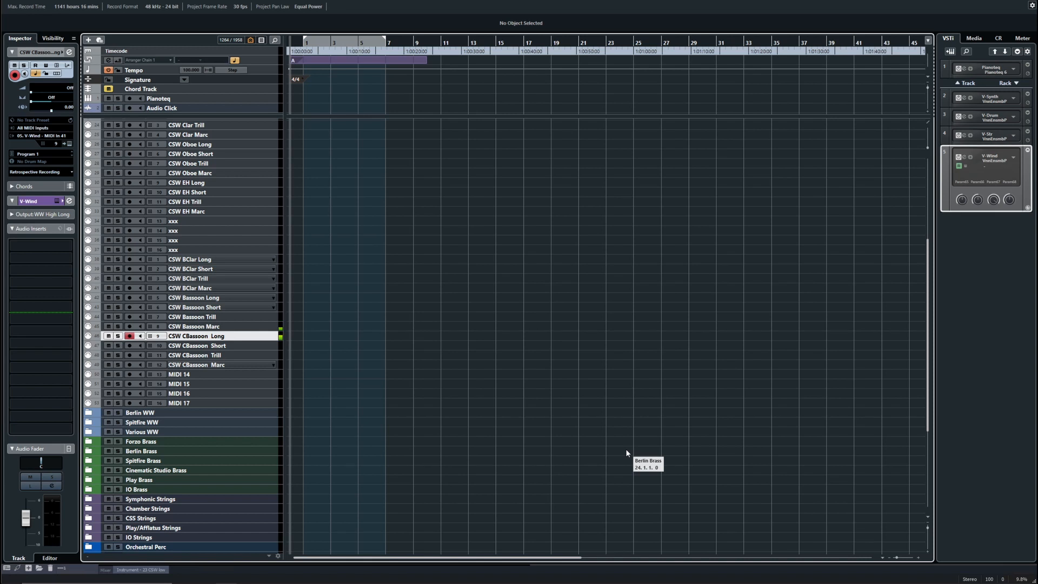
key("Down")
key("Down")
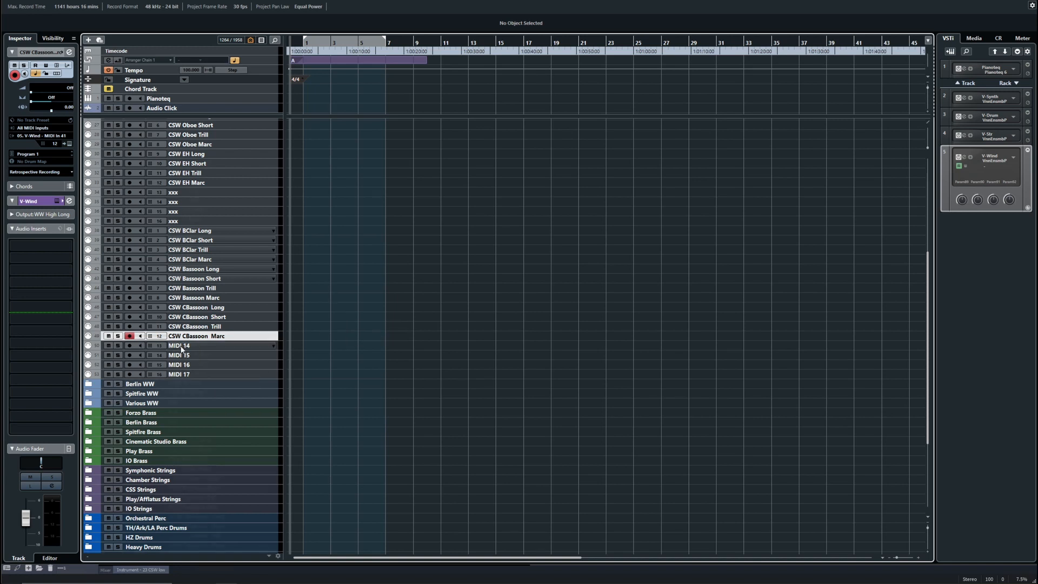
Rename tracks MIDI 14 to MIDI 17 below CSW CBassoon Marc as xxx and look over the complete CSW track list
scroll(212, 431, "up", 8)
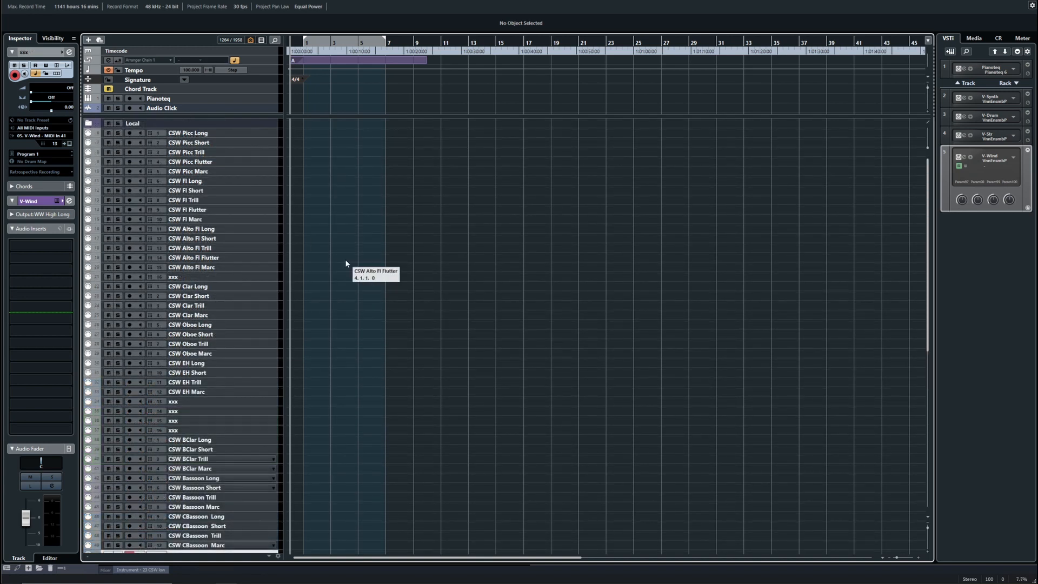
scroll(346, 263, "down", 3)
scroll(333, 313, "down", 3)
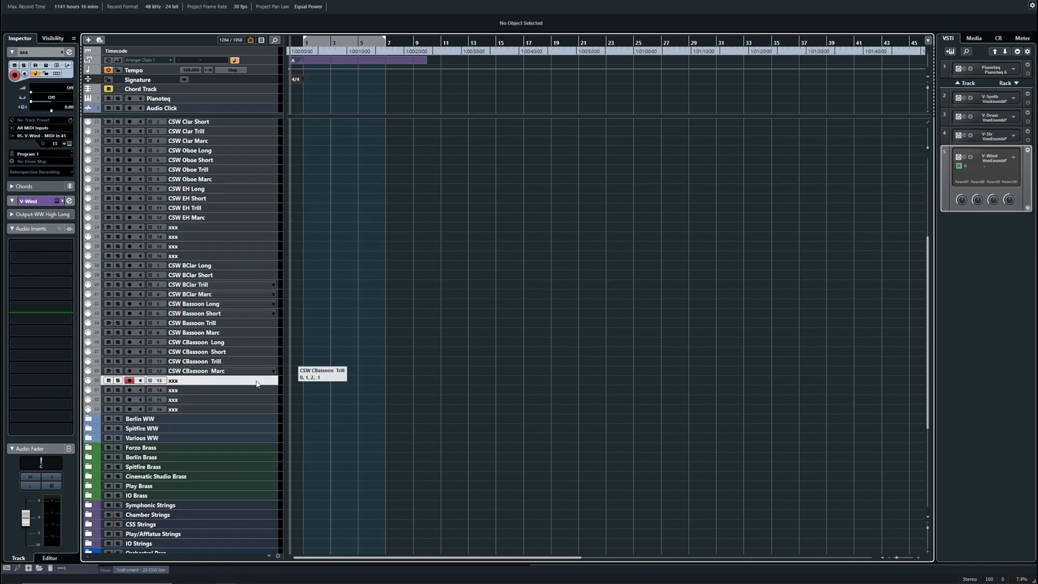
left_click(179, 409)
scroll(184, 271, "up", 6)
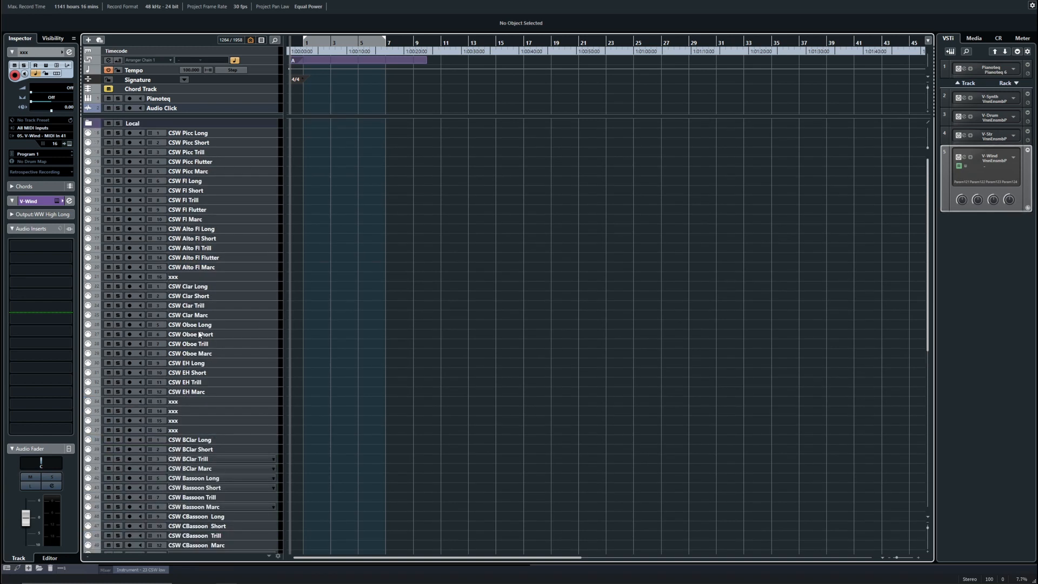
Put all CSW tracks and their xxx placeholders into a new folder named CSW, coloured like the Berlin WW folder
left_click(188, 136, "shift")
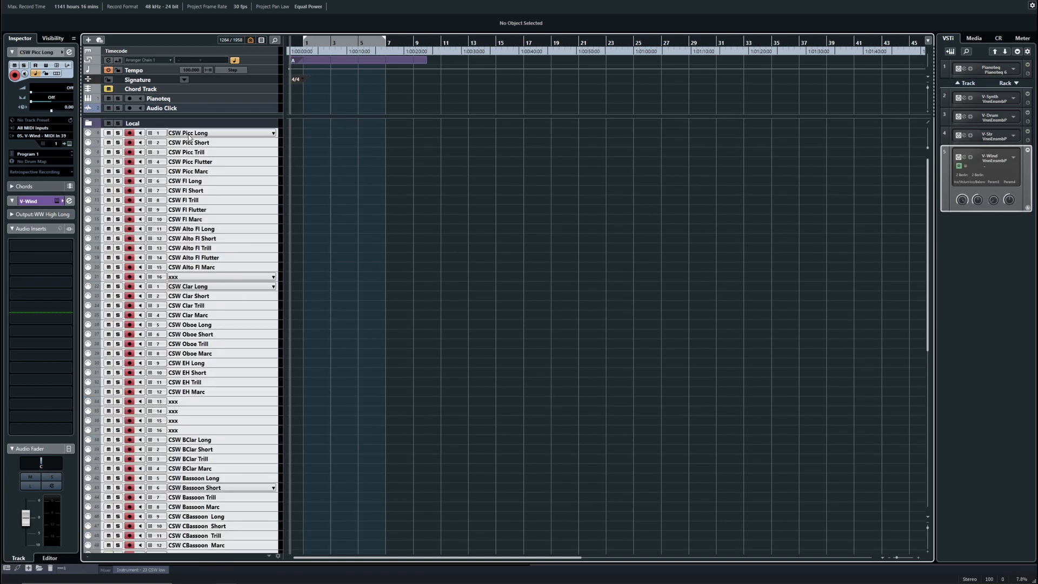
key("ctrl+shift+f")
double_click(148, 134)
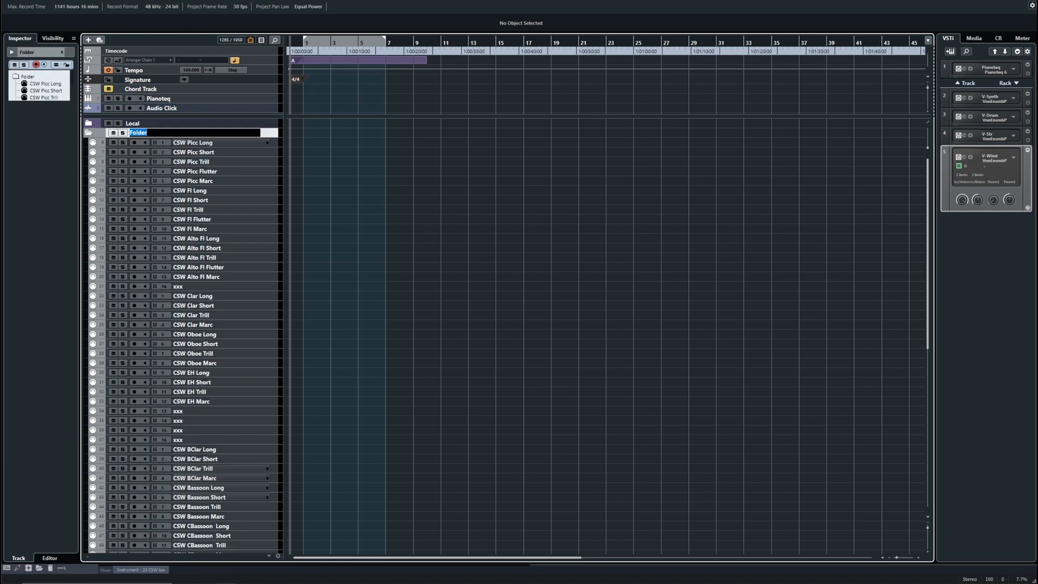
type("CSW")
key("Return")
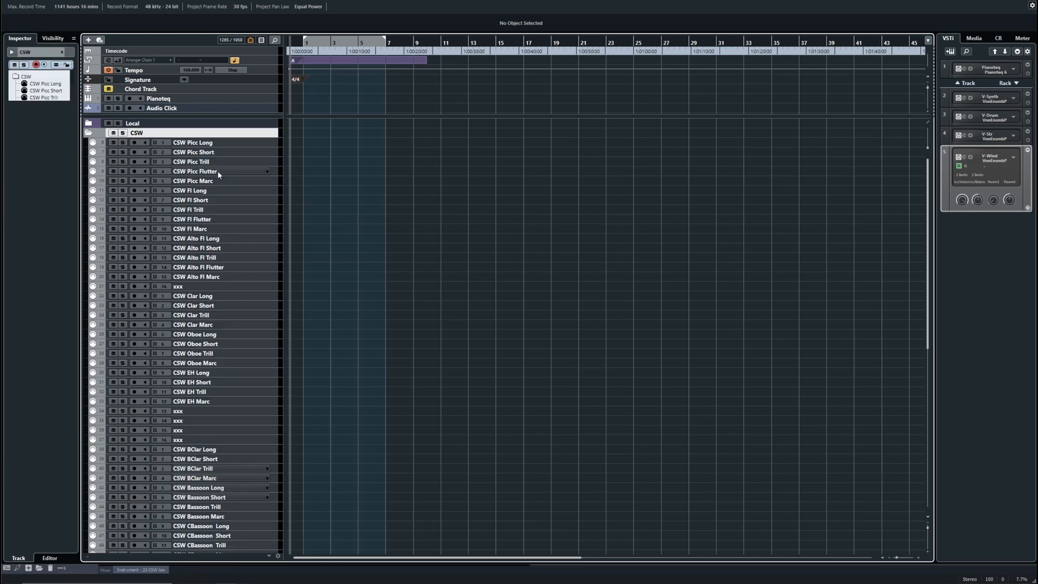
scroll(218, 170, "down", 5)
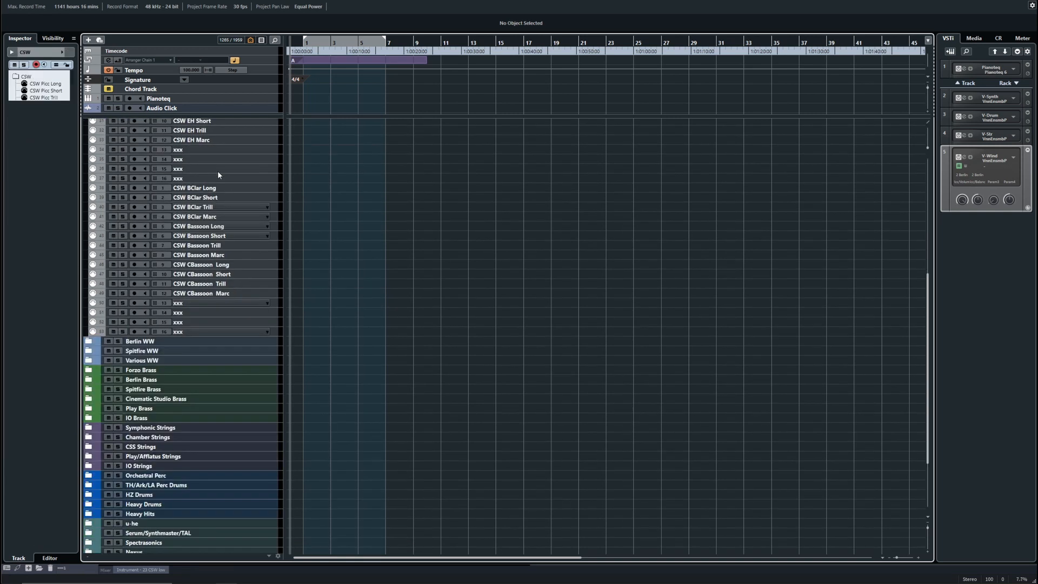
left_click(96, 342)
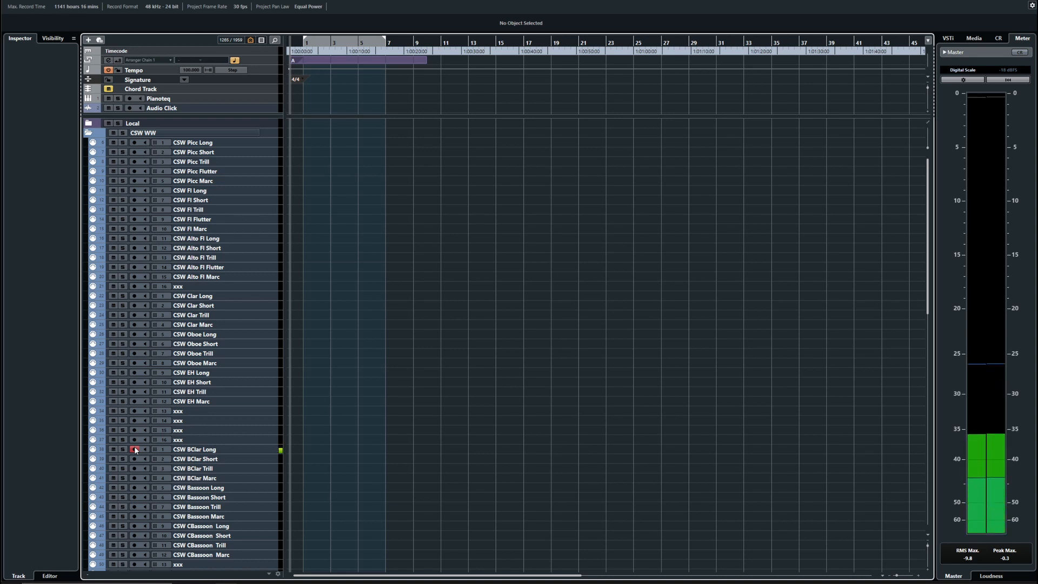
Activate the UAD Lexicon insert on xWW Low Long in the mixer's FX configuration, and check the Groups configuration before closing the mixer
key("F3")
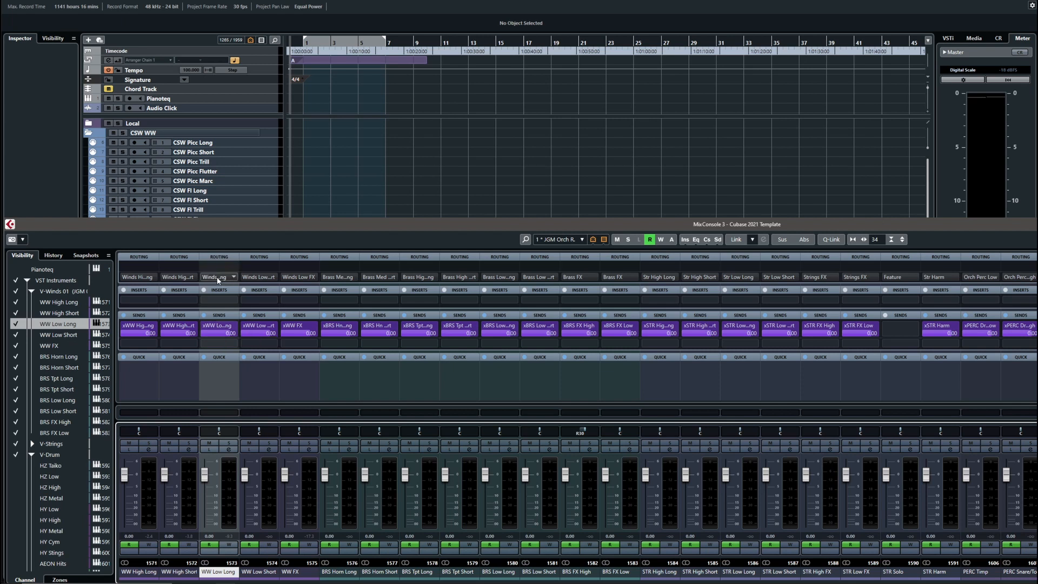
left_click(565, 239)
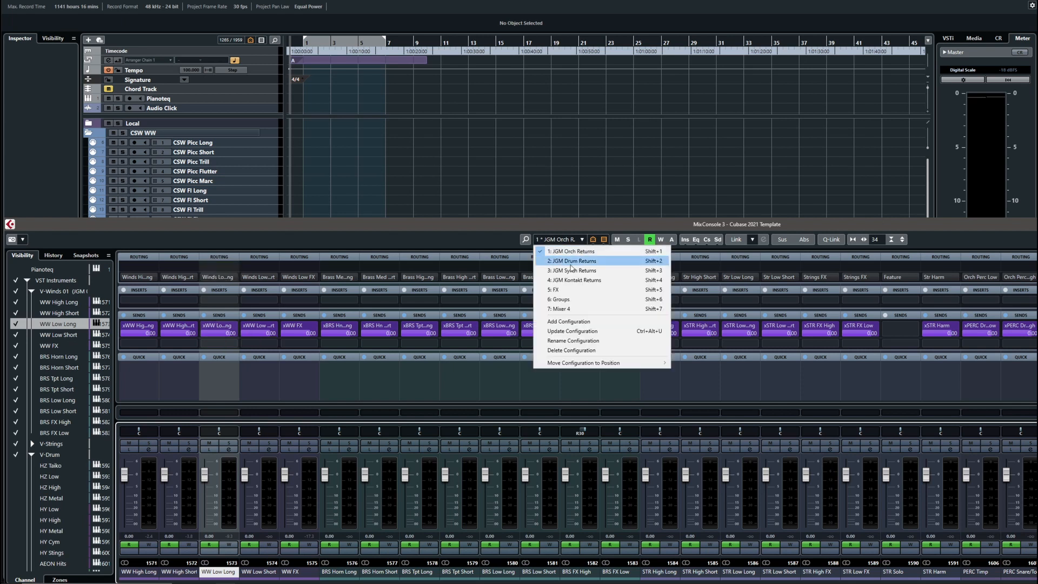
left_click(329, 346)
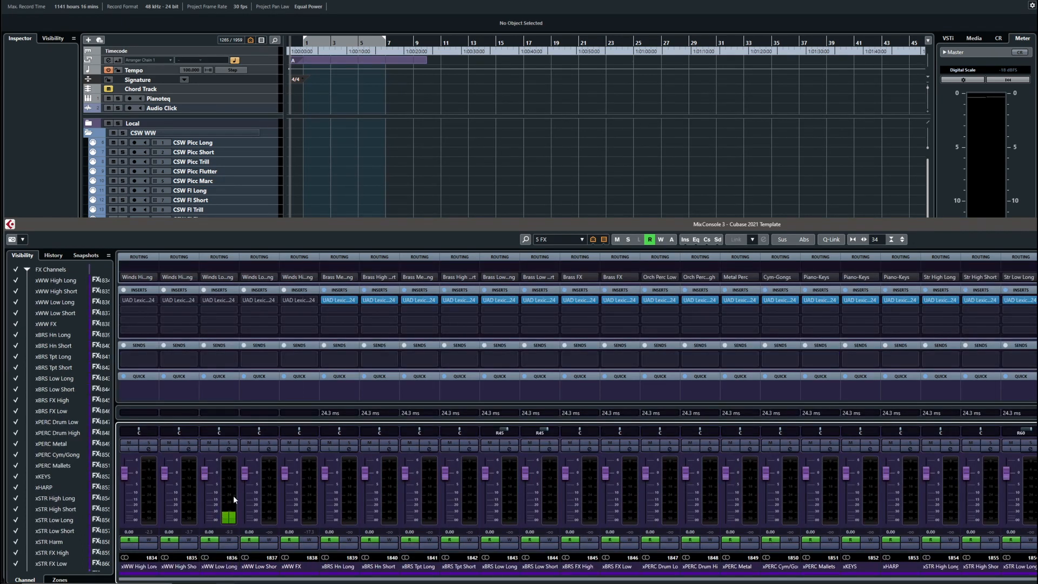
left_click(204, 300)
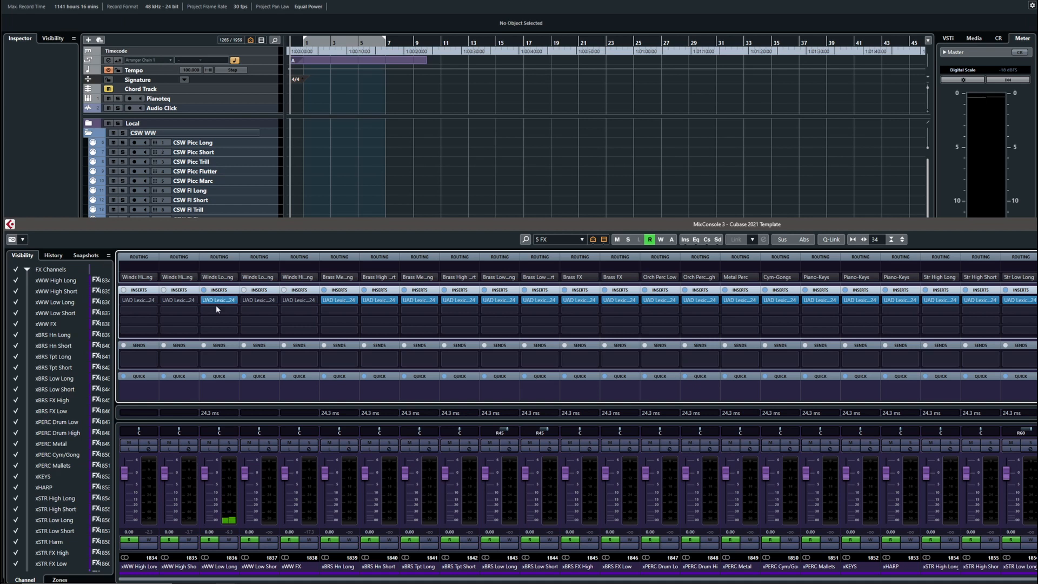
left_click(560, 240)
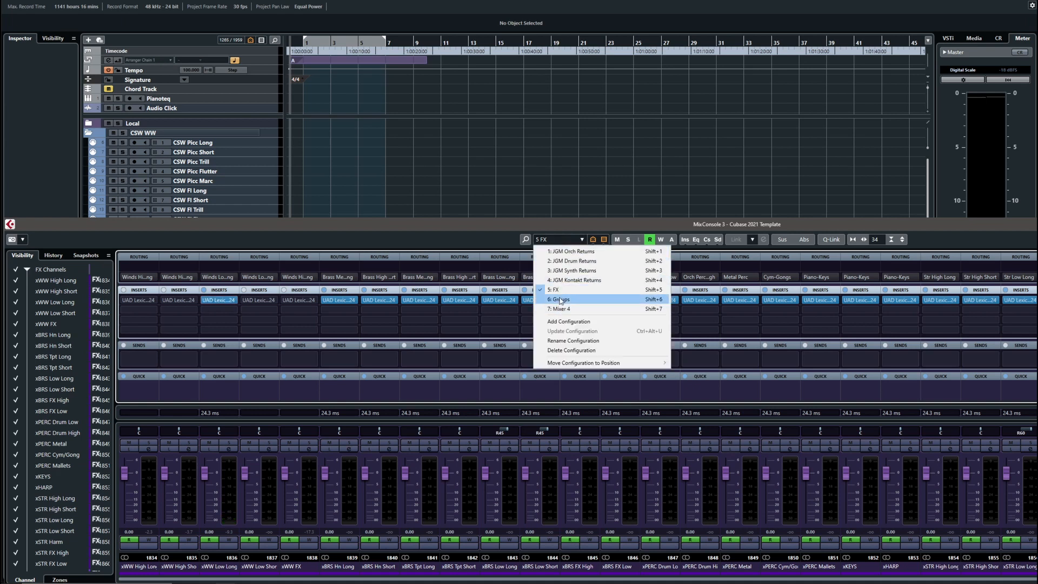
left_click(560, 299)
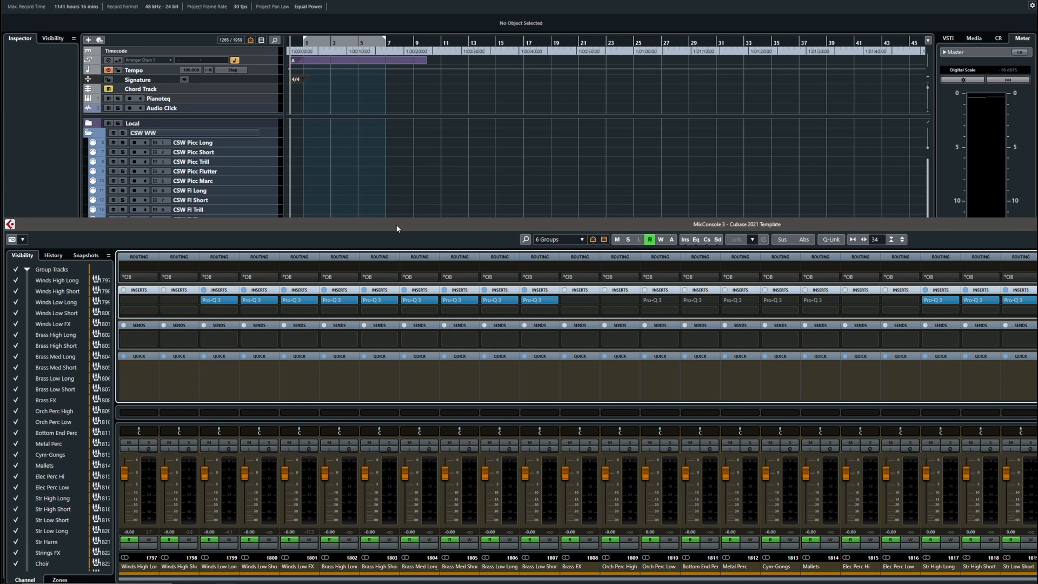
key("F3")
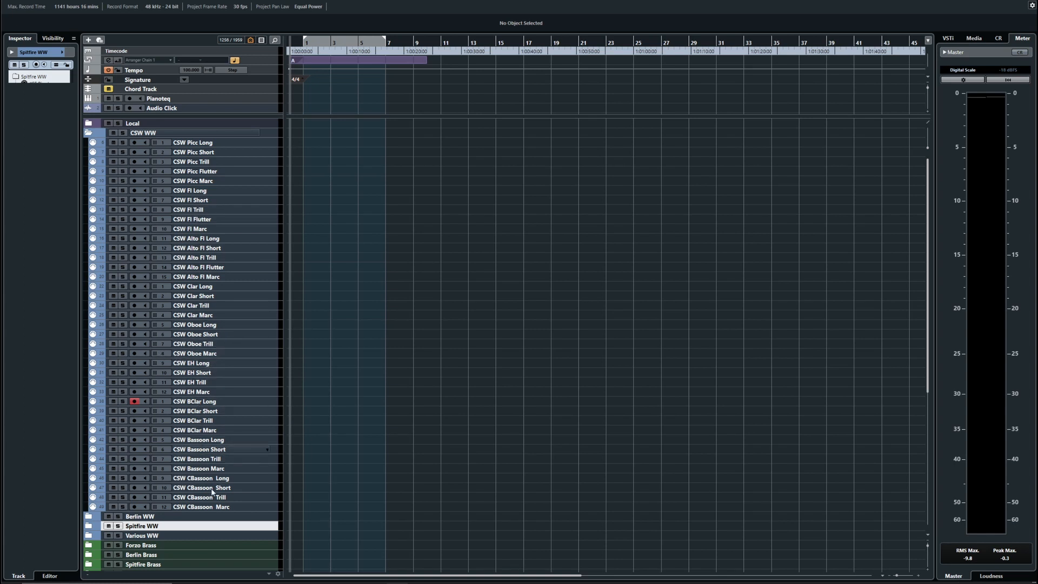
Select the CSW EH Marc track and turn off its record-enable
left_click(203, 392)
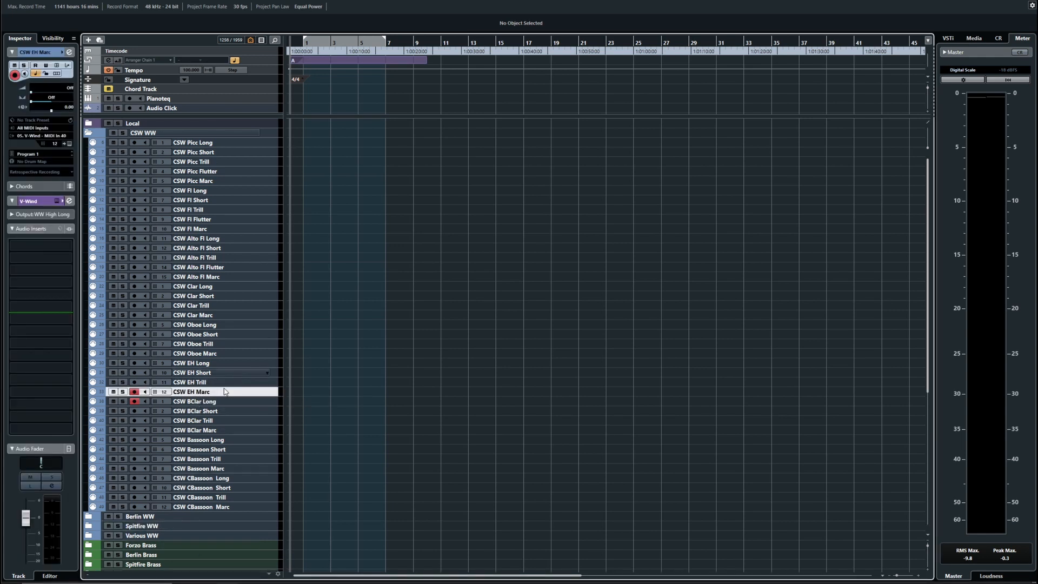
left_click(135, 392)
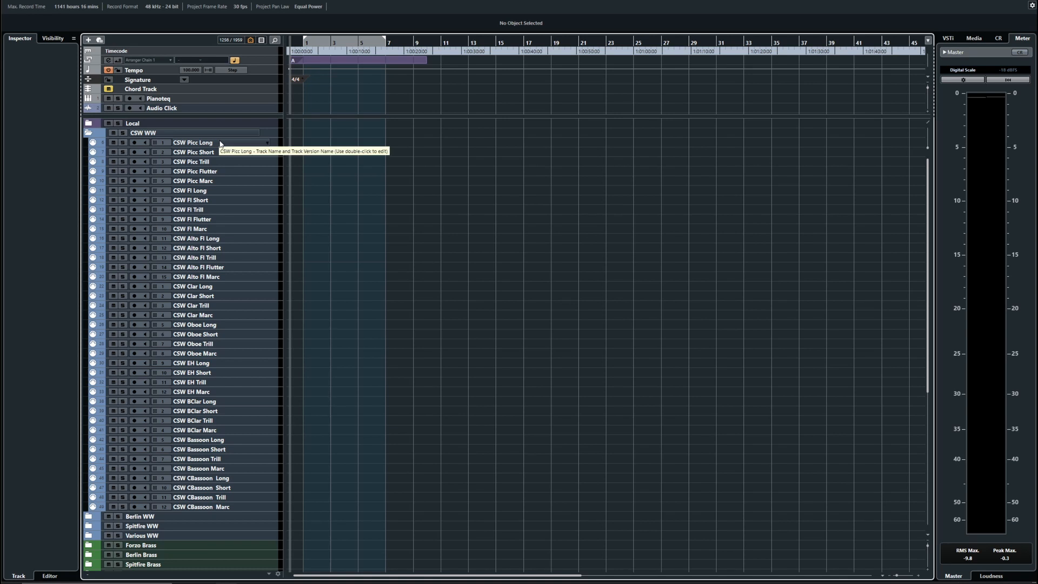
Switch to Vienna Ensemble Pro, open the upper CSW high channel and look at Kontakt's Global purge options
key("alt+Tab")
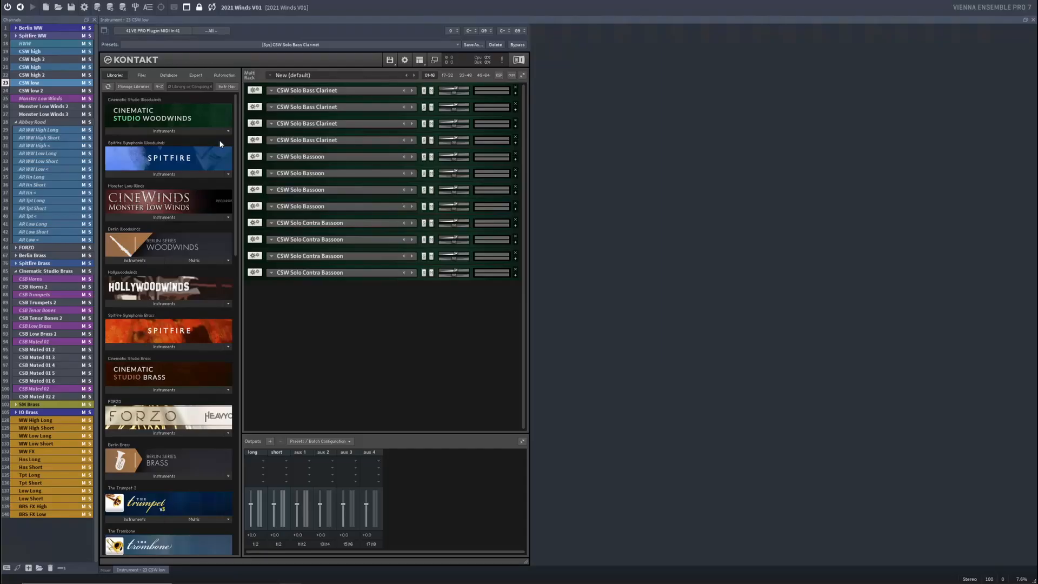
left_click(36, 52)
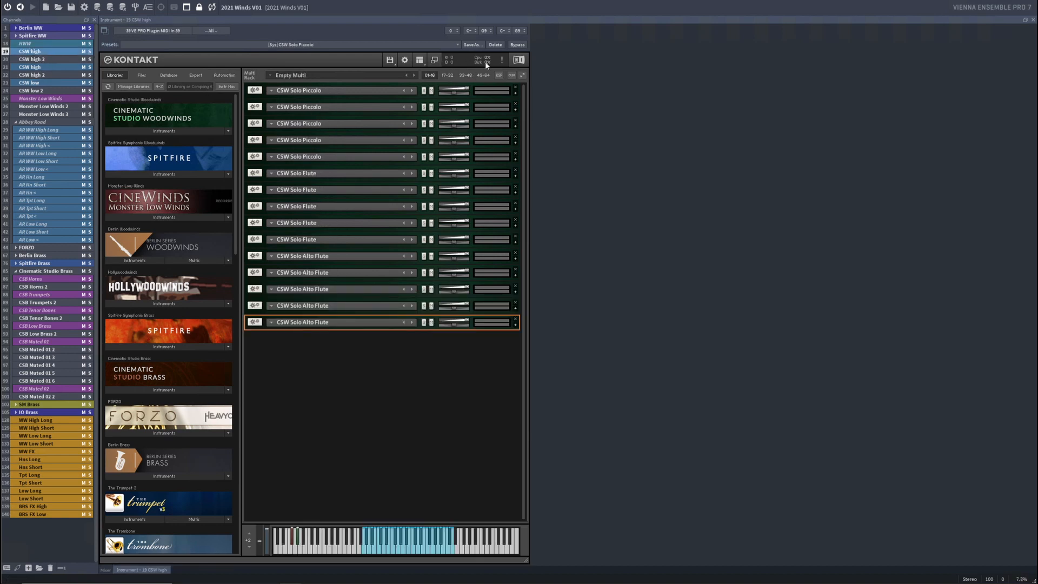
left_click(390, 61)
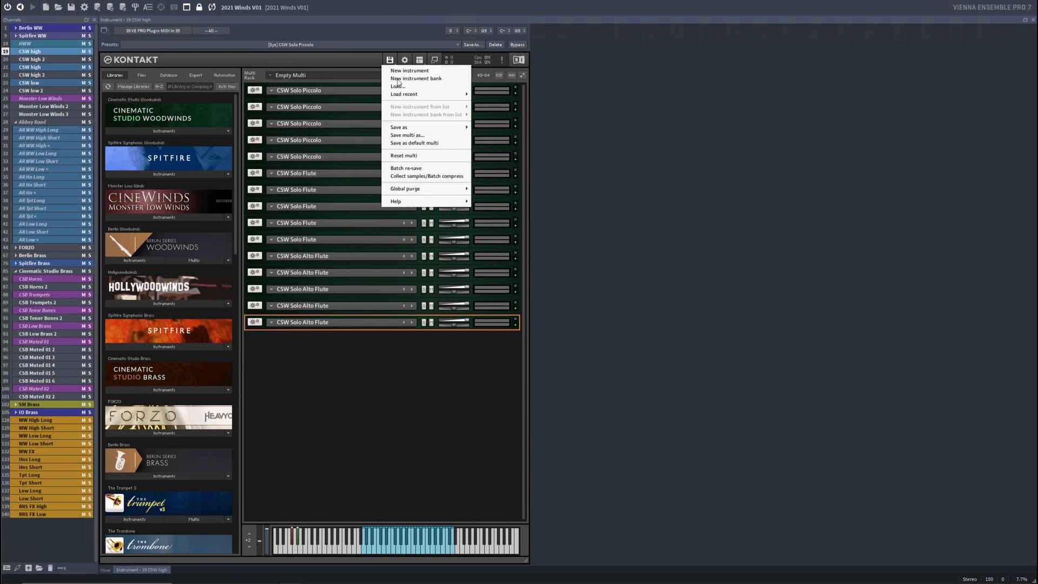
mouse_move(410, 192)
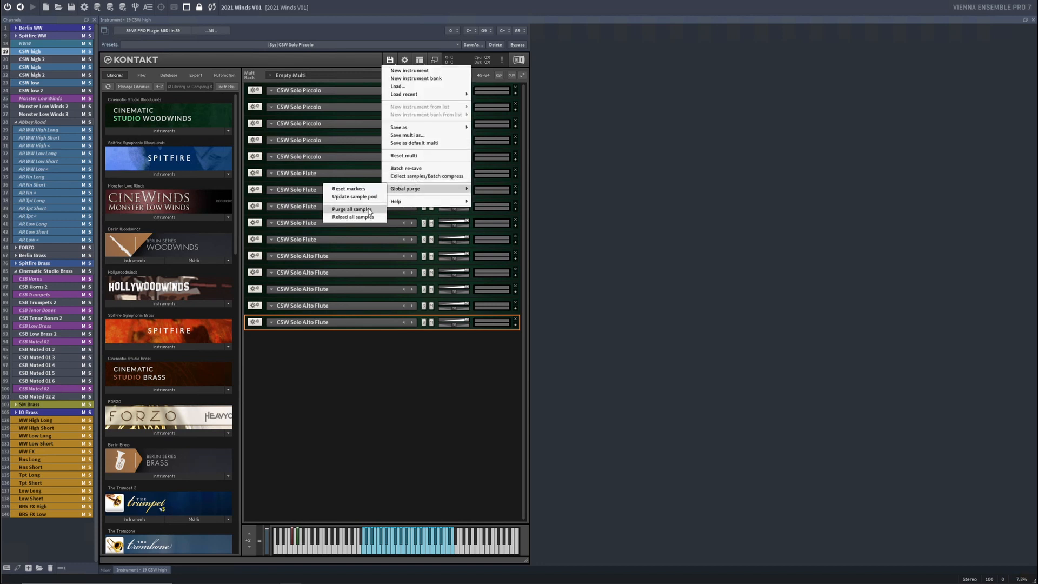
left_click(345, 427)
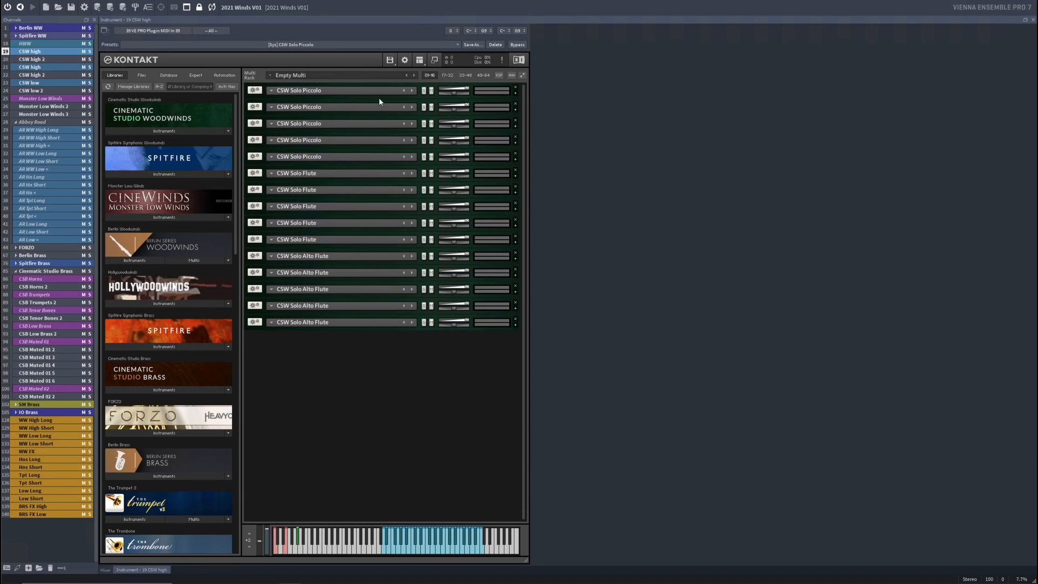
Disable the three CSW Kontakt channels in turn: both CSW high channels and CSW low
right_click(40, 53)
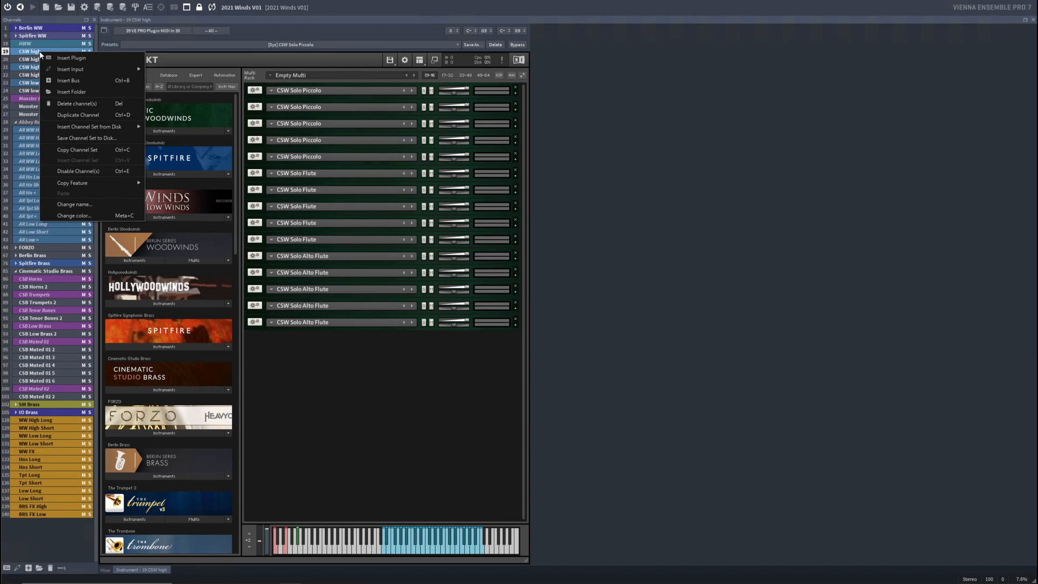
left_click(80, 172)
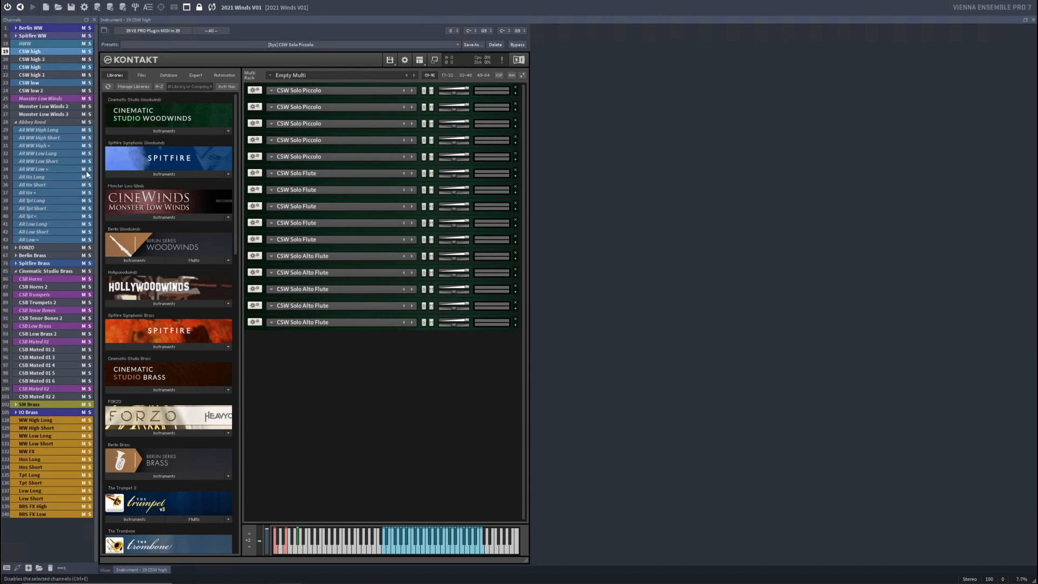
left_click(44, 66)
right_click(44, 67)
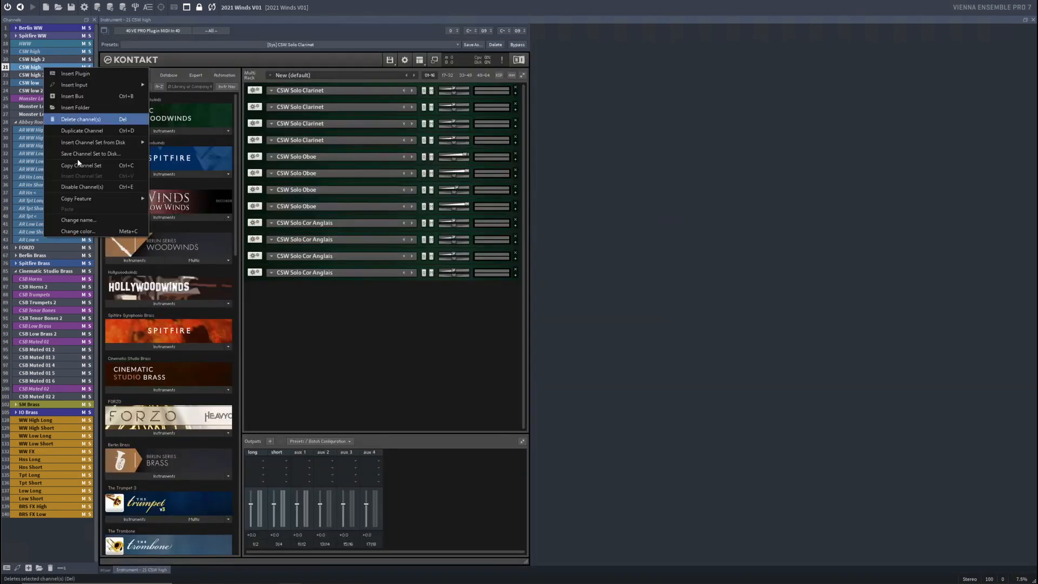
left_click(82, 187)
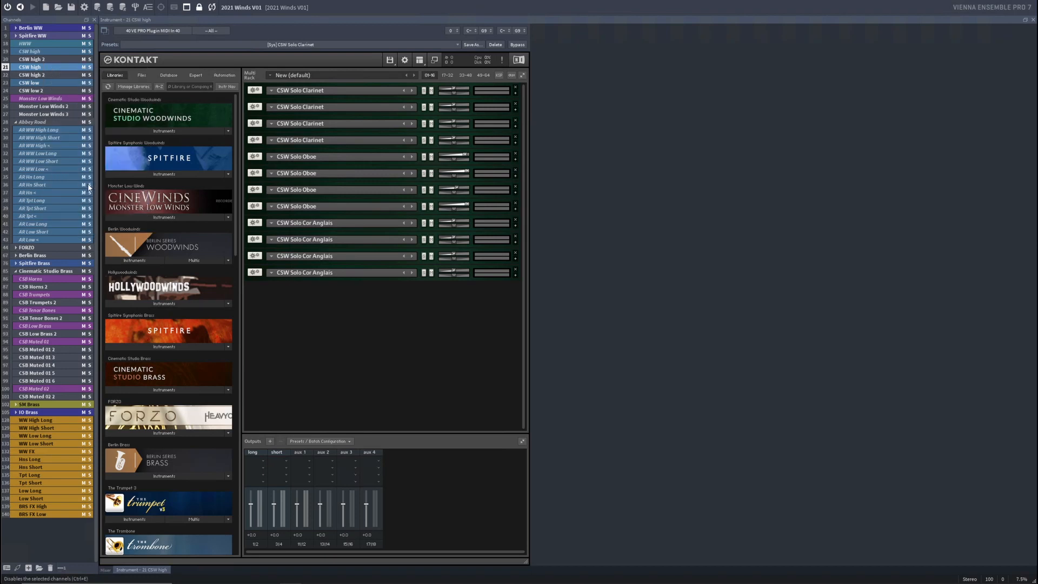
left_click(43, 85)
right_click(44, 85)
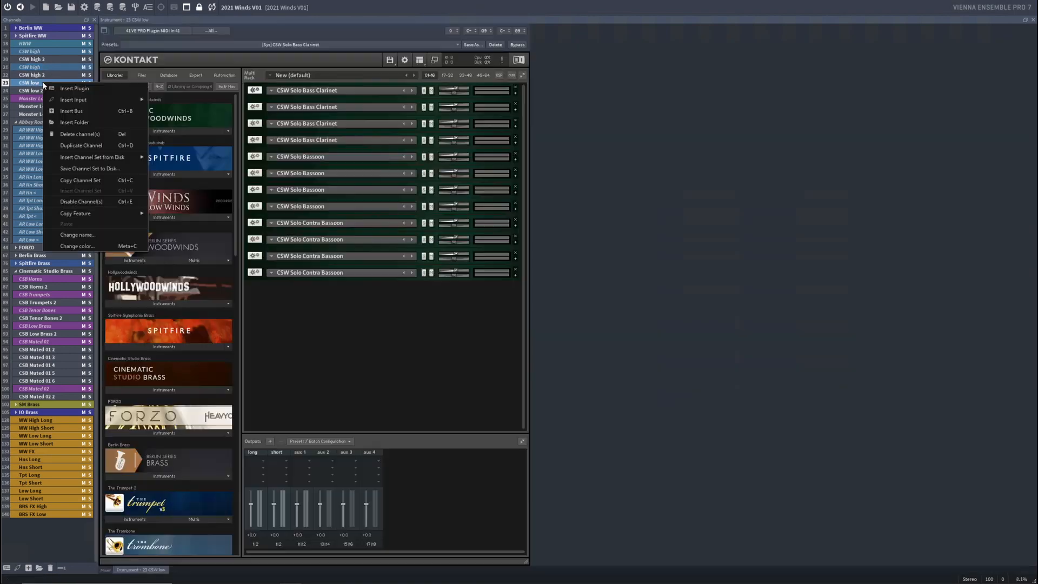
left_click(84, 203)
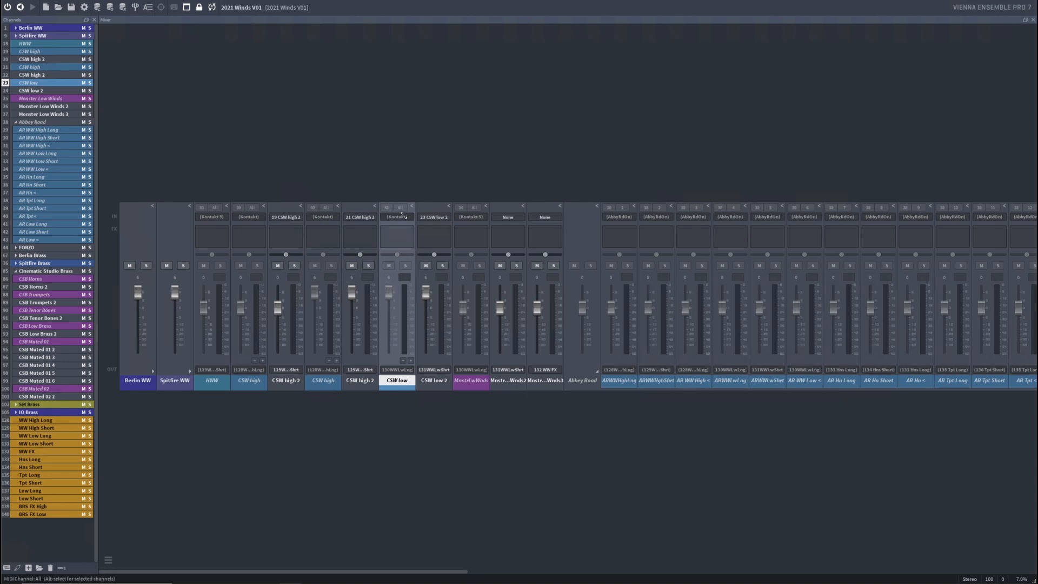
Switch to Cubase, record a short controller part on CSW Picc Long and open it in the Key Editor
key("alt+Tab")
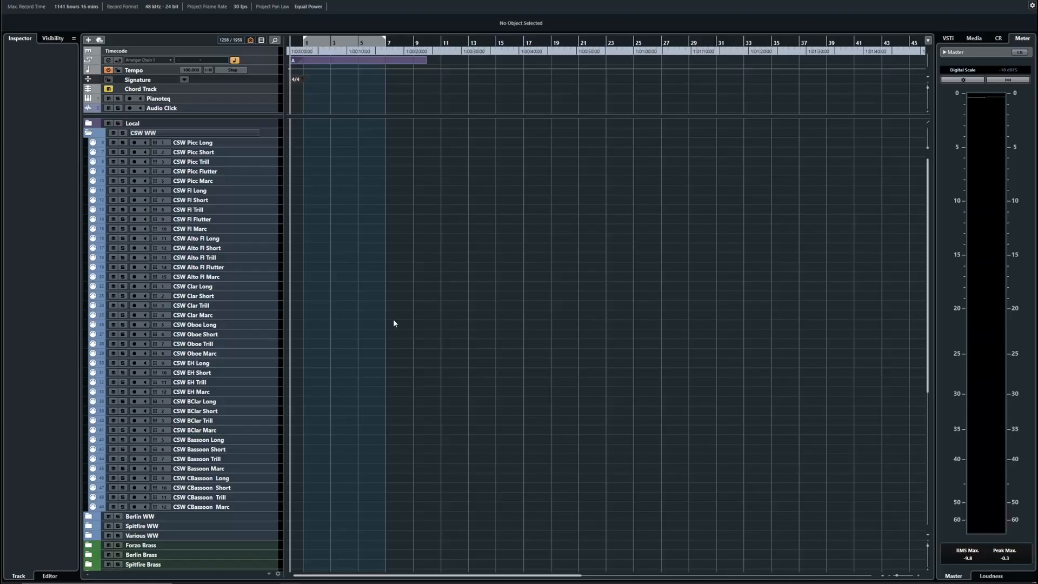
left_click(211, 144)
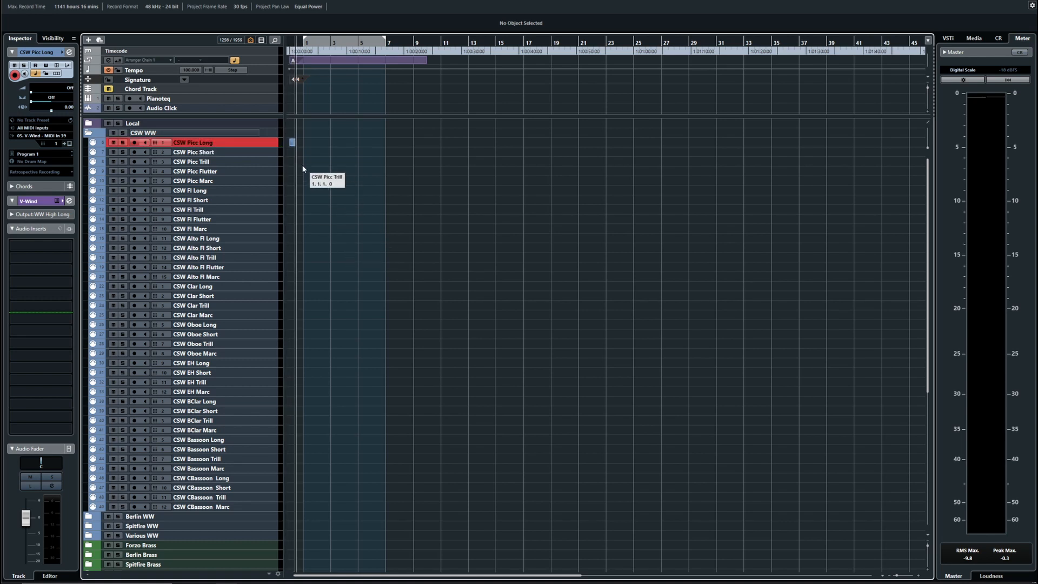
double_click(296, 143)
double_click(296, 142)
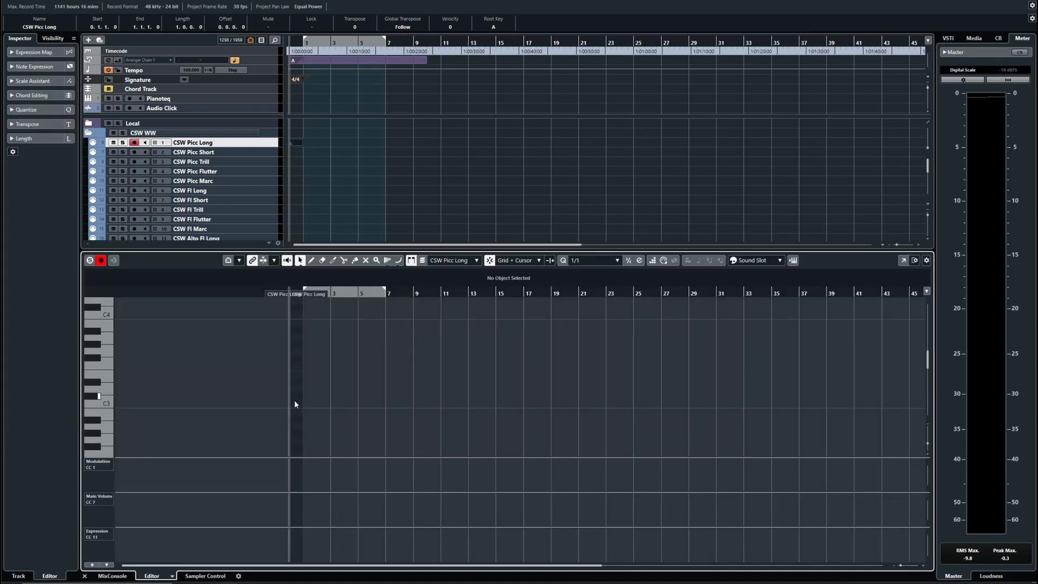
Clear the recorded CC 24 curve in the CSW Picc Long part, leaving one event at its start with value 1
scroll(295, 404, "up", 4)
key("alt+l")
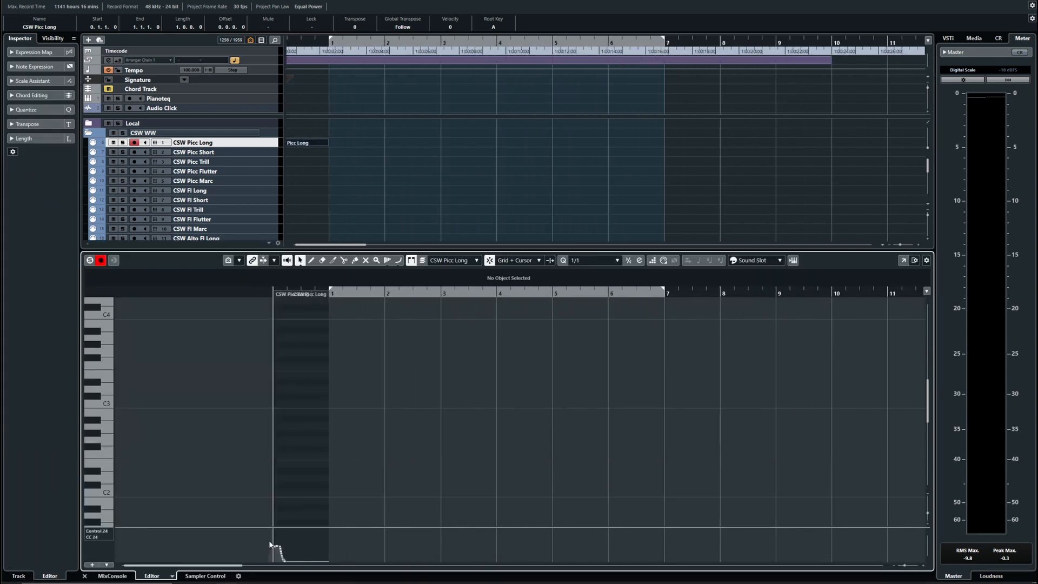
key("Delete")
mouse_move(273, 571)
left_mouse_down()
mouse_move(251, 576)
mouse_move(280, 580)
left_mouse_up()
left_click_drag(234, 551, 287, 577)
left_click(202, 279)
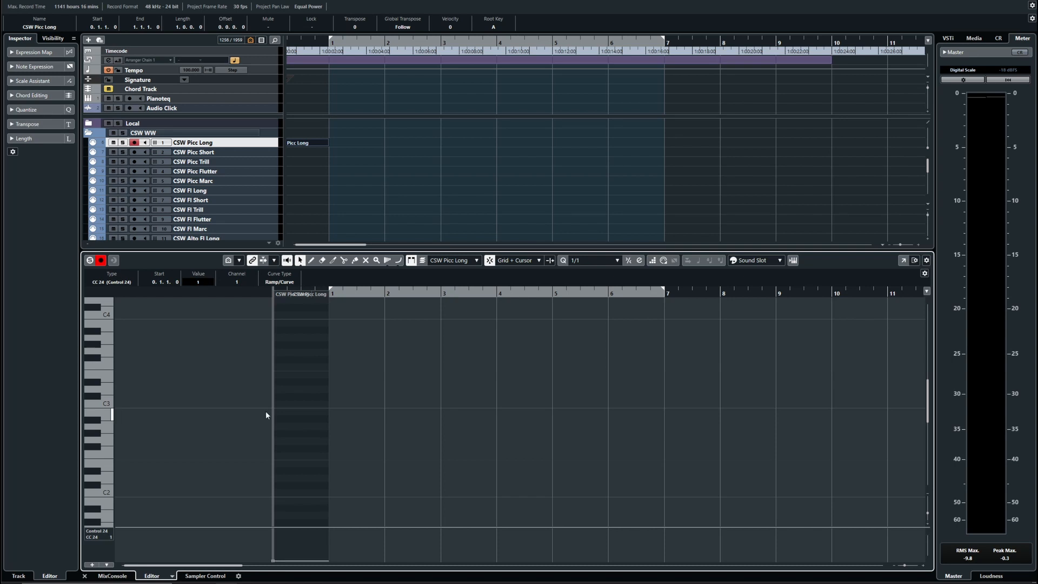
left_click(286, 445)
key("Return")
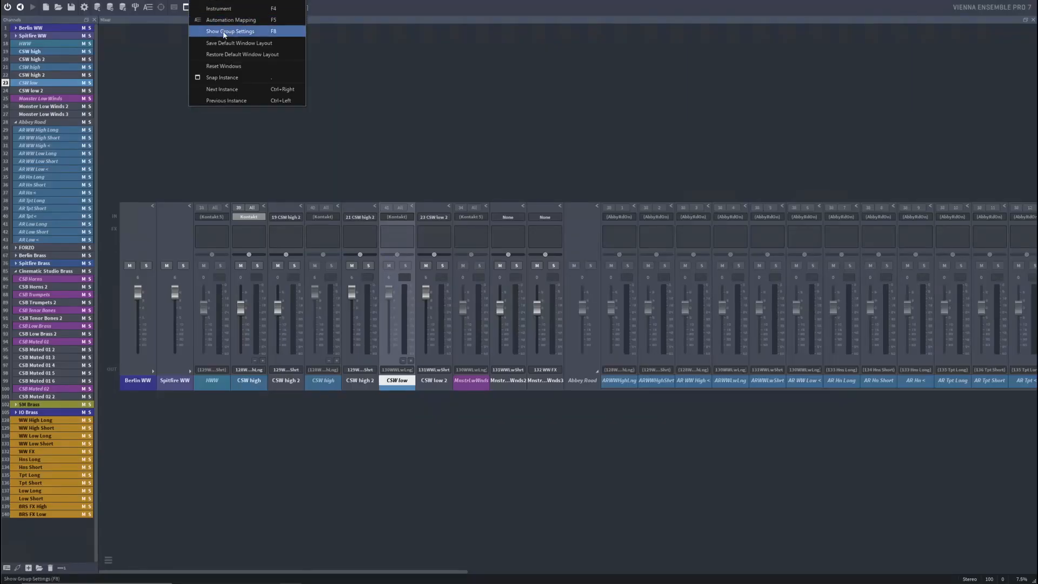
Open the Automation Mapping window in Vienna Ensemble Pro to examine the CC 24 disable assignments
left_click(227, 20)
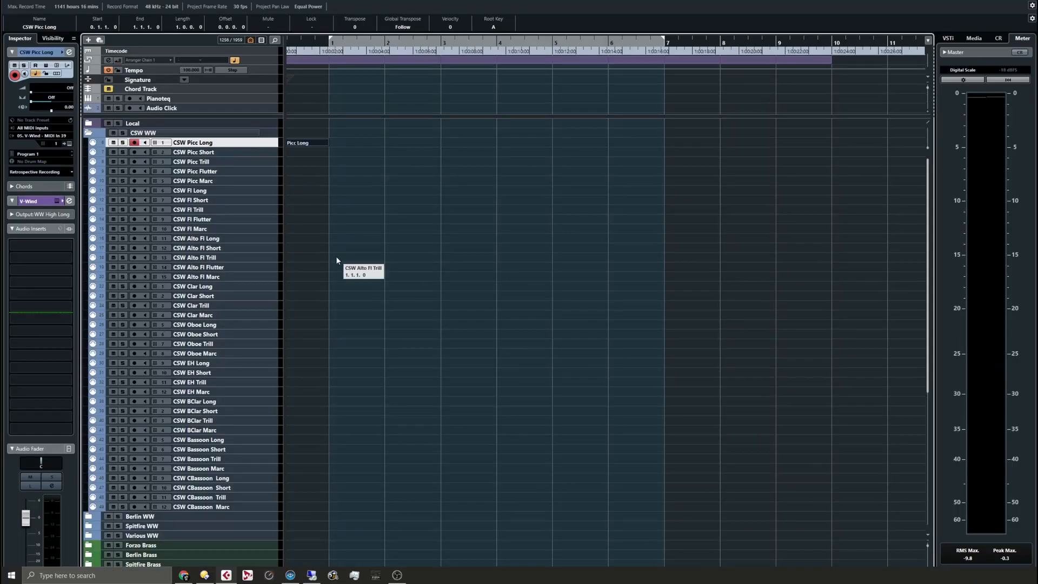
Reselect CSW Picc Long in Cubase, then switch to Vienna Ensemble Pro and open the upper CSW high channel
left_click(207, 152)
left_click(204, 143)
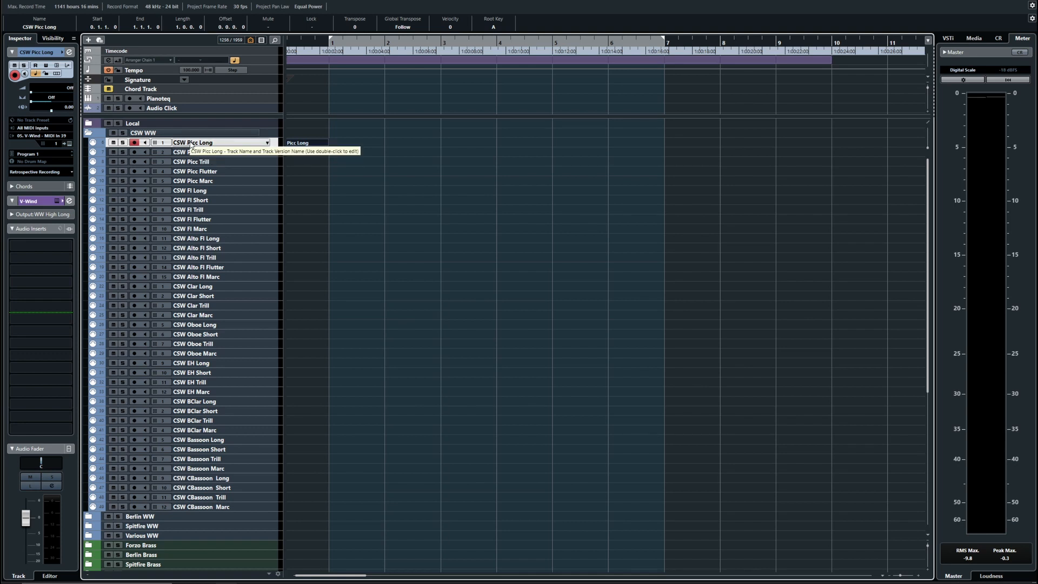
key("alt+Tab")
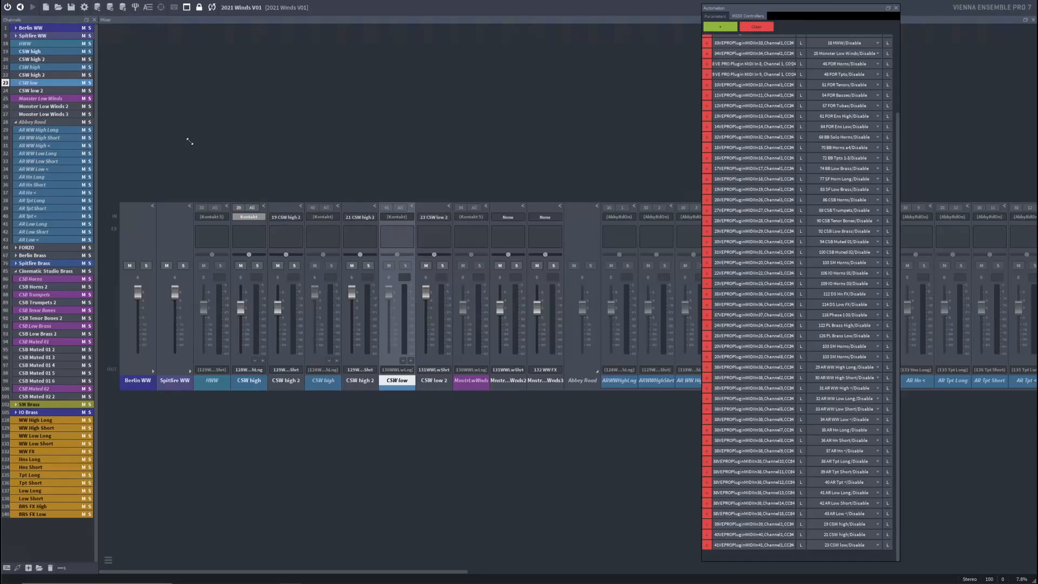
double_click(34, 52)
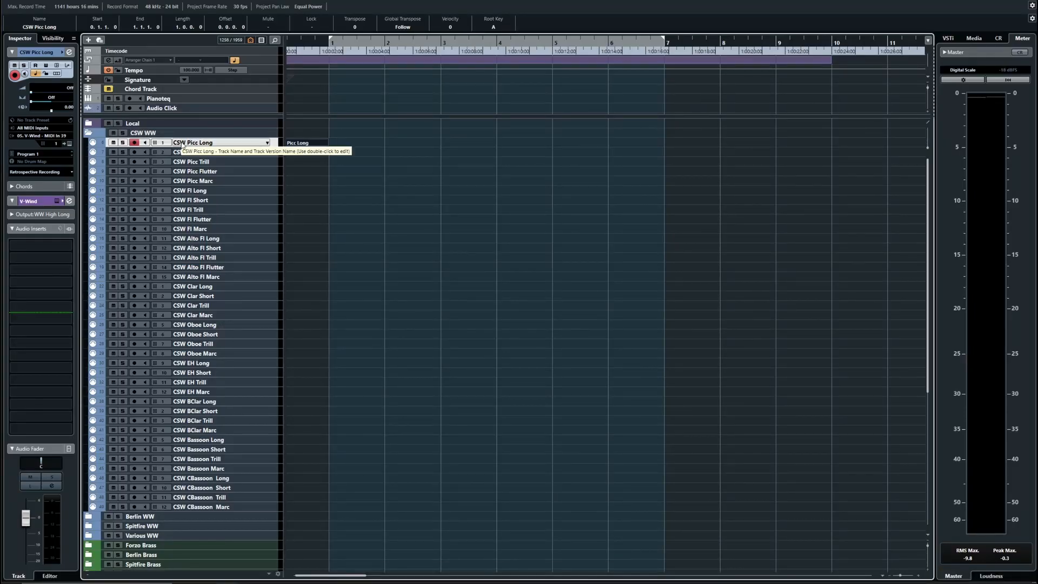
Switch to Vienna Ensemble Pro and disable the upper CSW high channel holding the solo piccolo and flute instruments
key("alt+Tab")
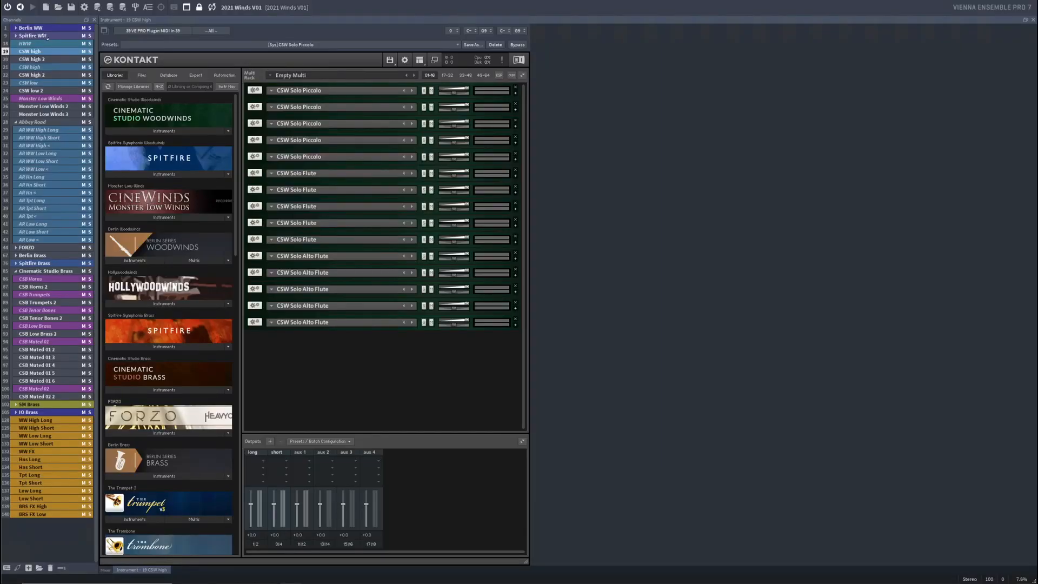
right_click(41, 51)
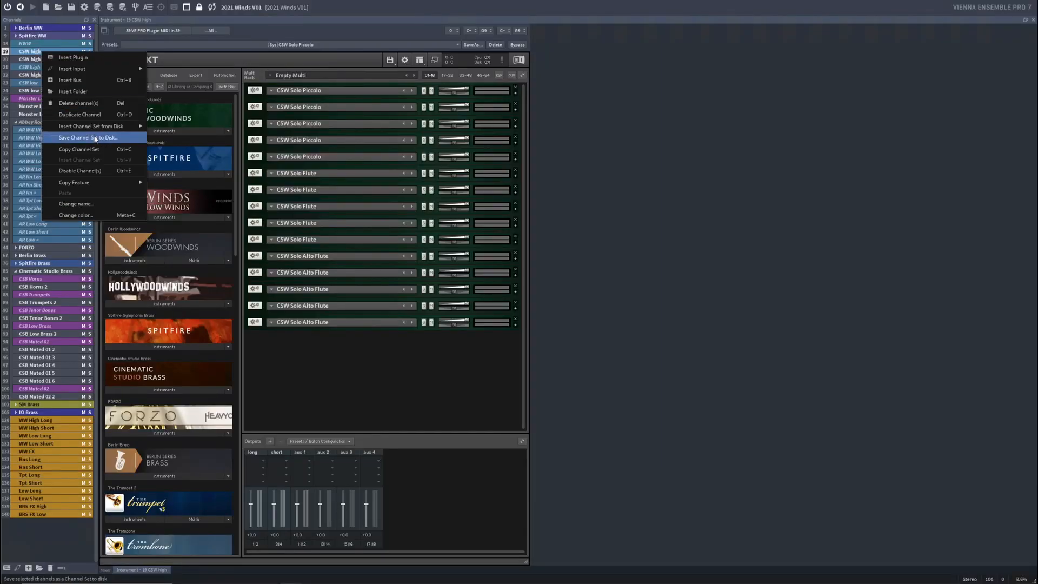
left_click(92, 171)
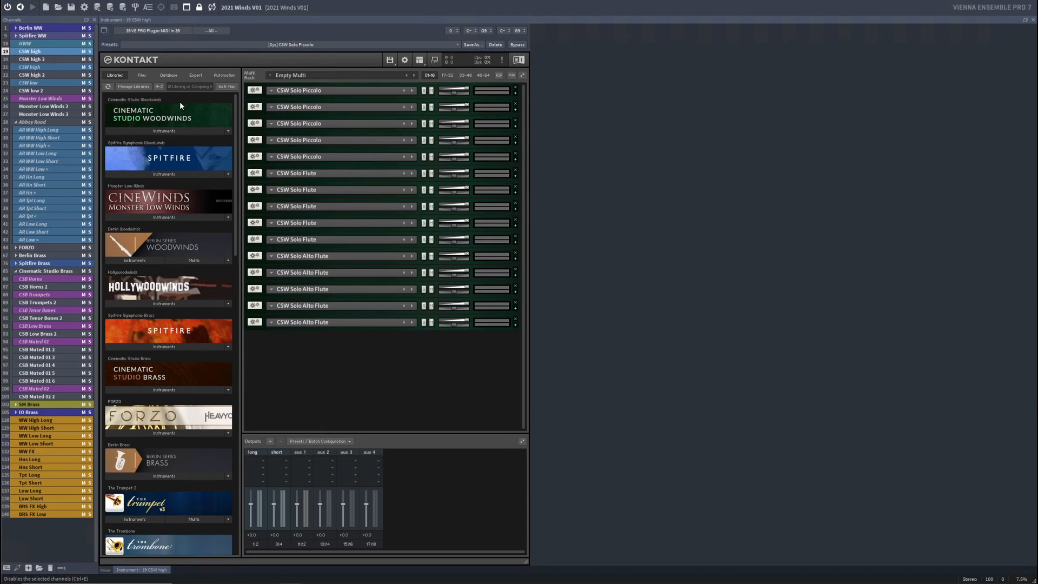
Switch to Cubase to view the CSW Picc Long part, then return to Vienna Ensemble Pro and open the upper CSW high channel's Kontakt instrument
key("alt+Tab")
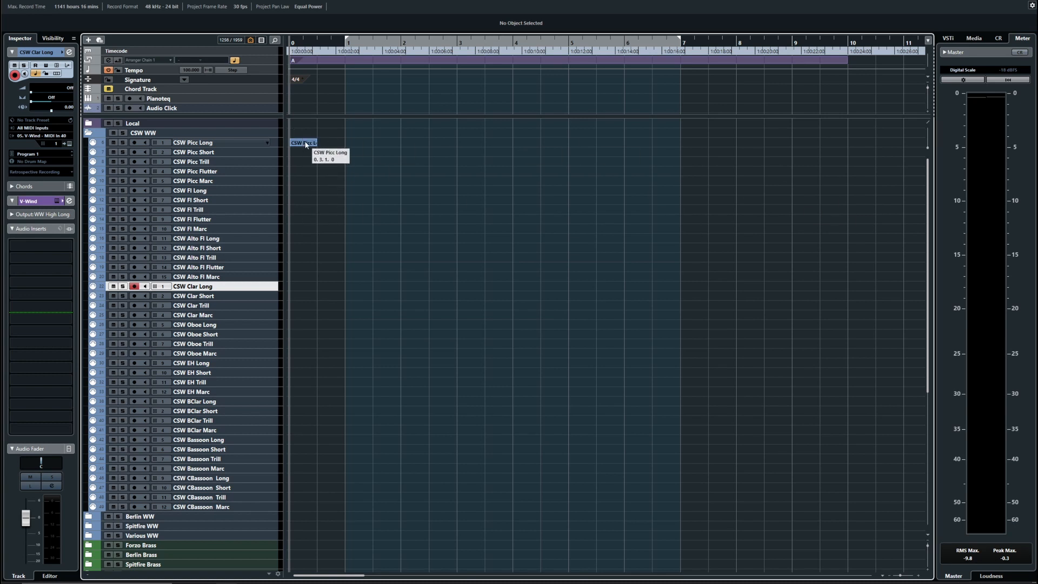
key("alt+Tab")
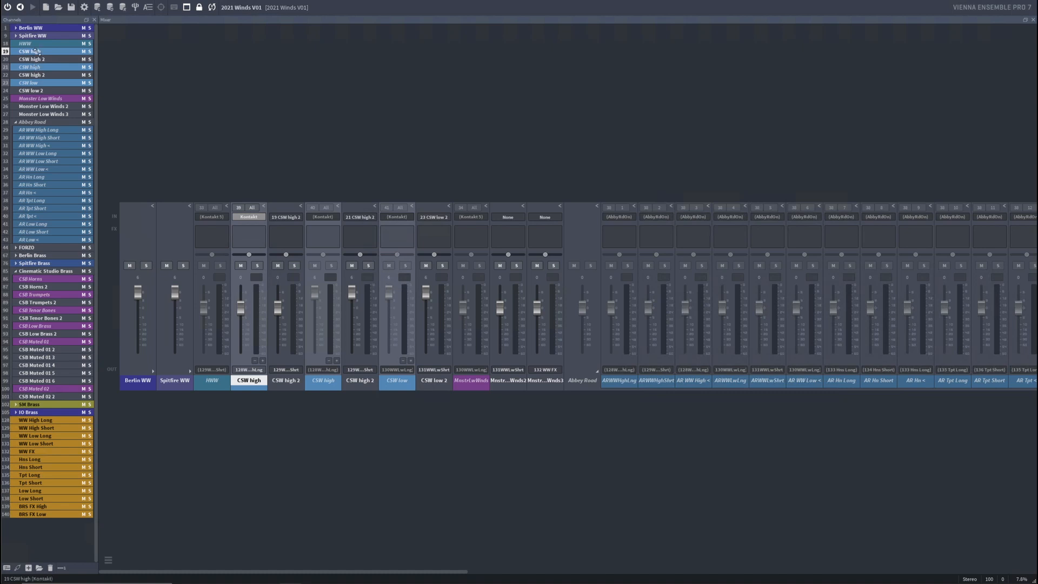
double_click(36, 51)
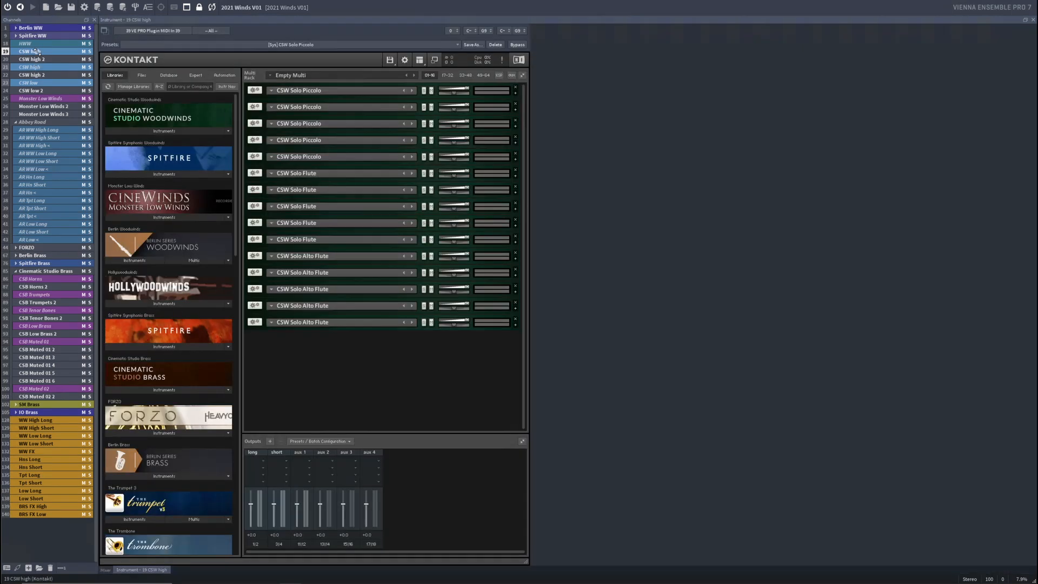